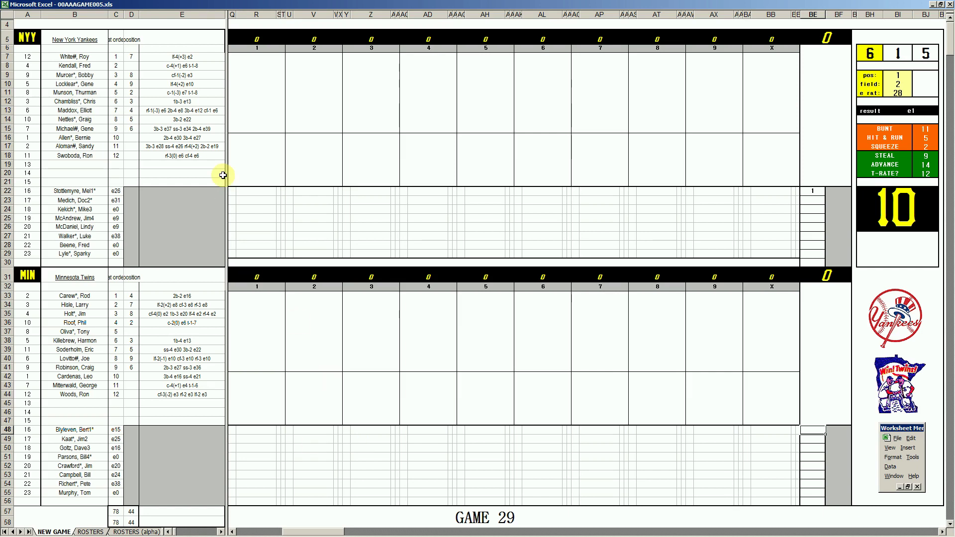
Enter k for the first two Yankee batters in their inning-1 boxes
left_click(257, 58)
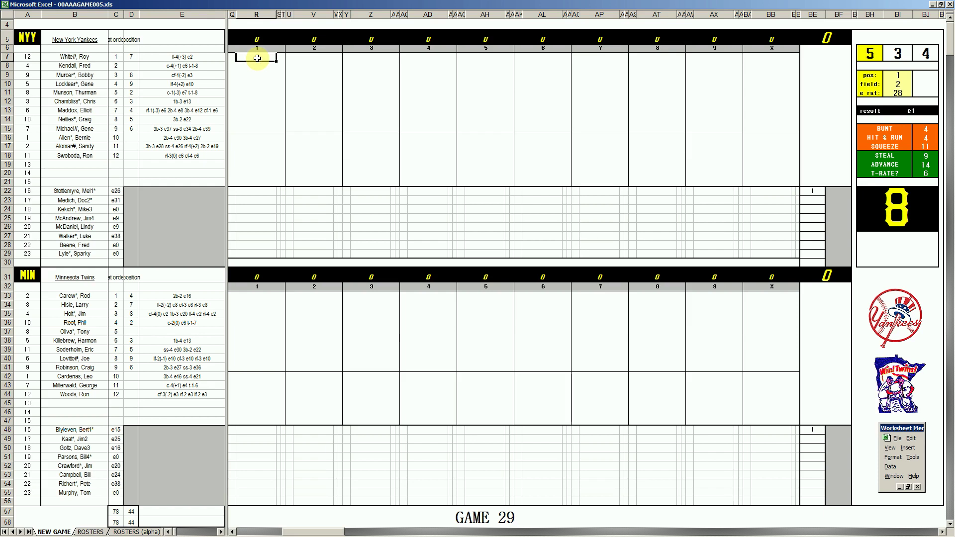
double_click(257, 58)
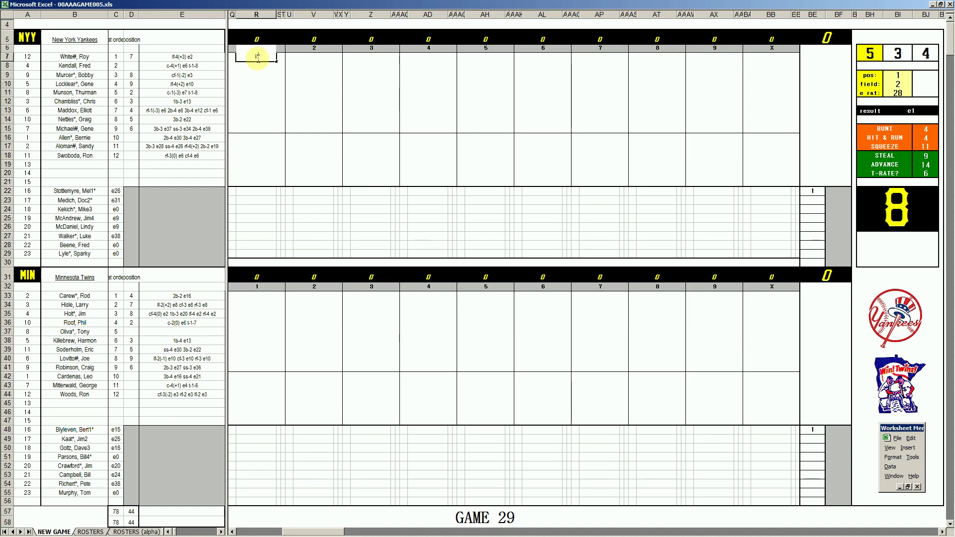
key("Return")
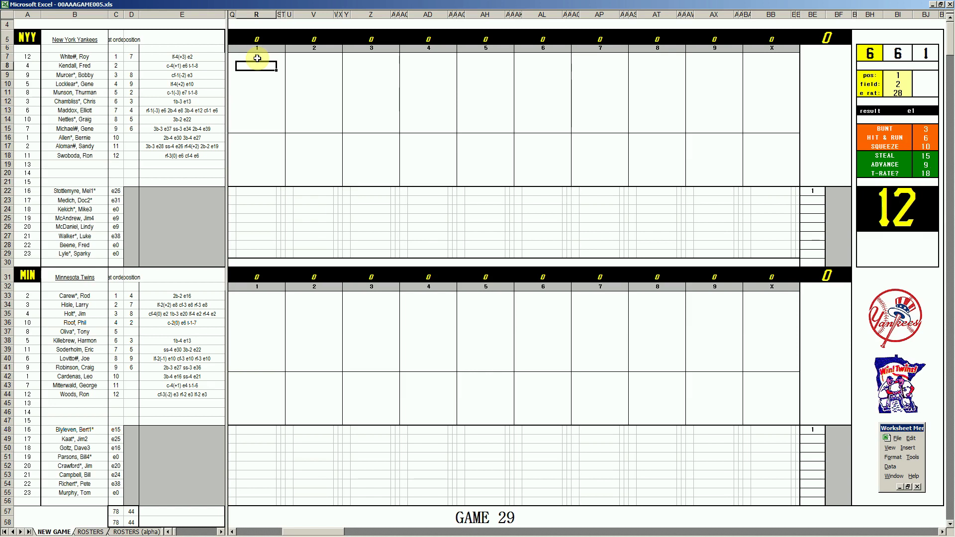
double_click(257, 58)
key("Return")
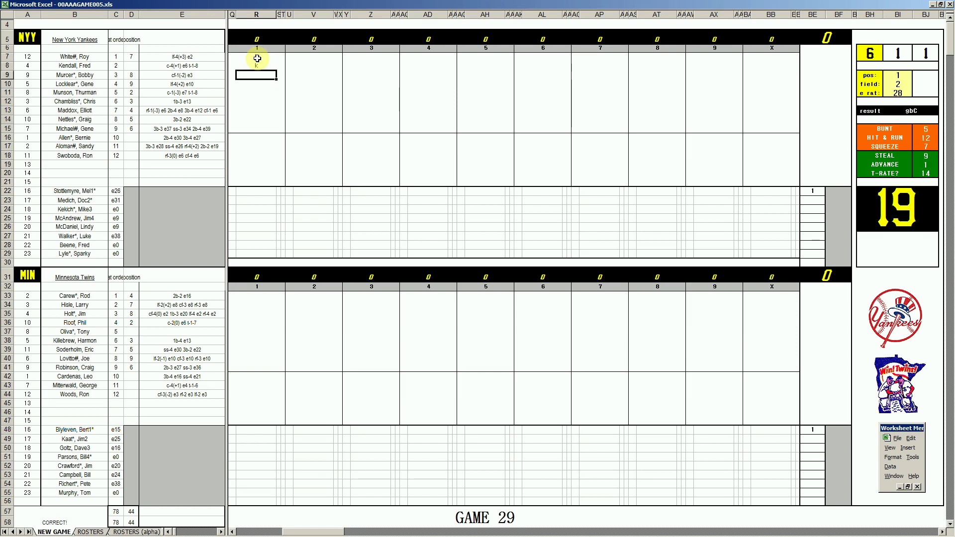
Enter ₩33 for the third Yankee, then the leadoff Twin's first-inning result with an 's' mark
type("W33")
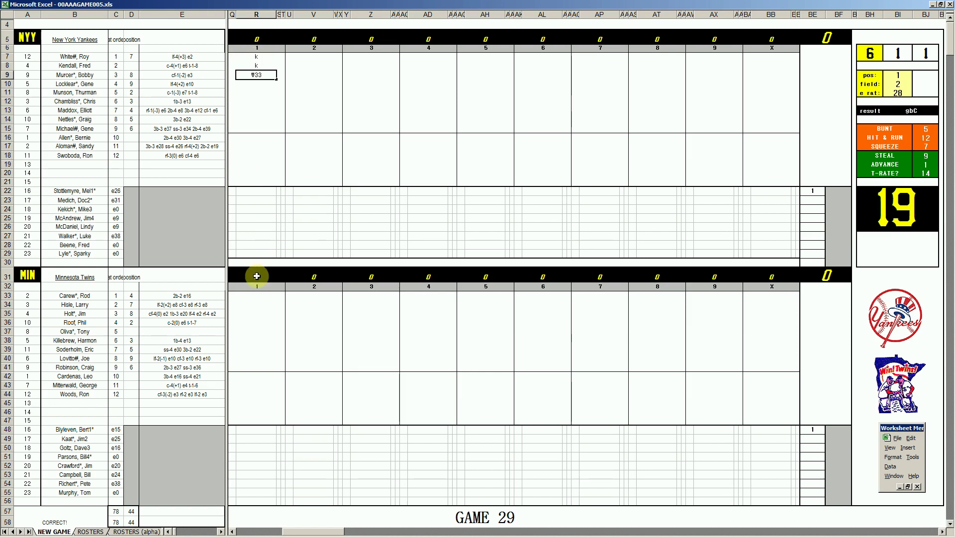
left_click(252, 298)
left_click(252, 297)
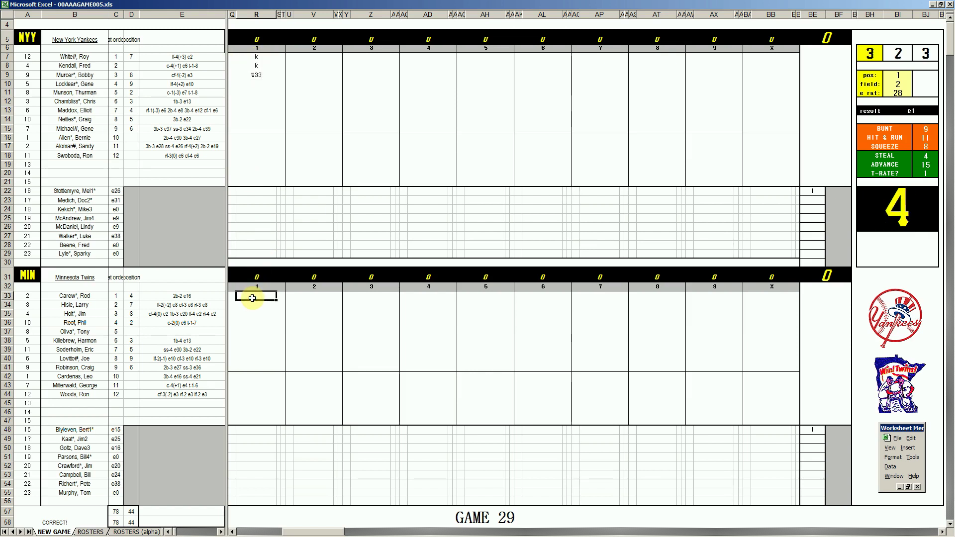
double_click(254, 298)
key("Return")
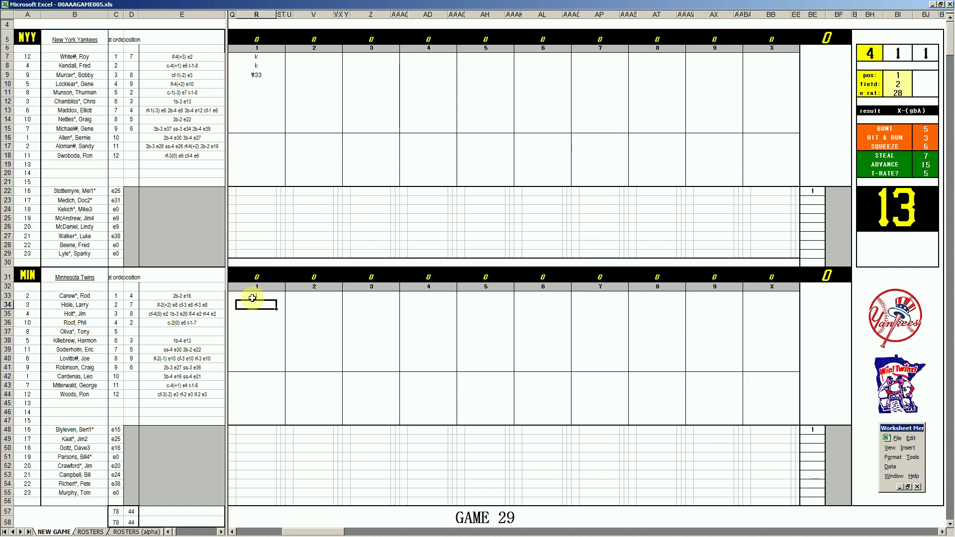
key("Up")
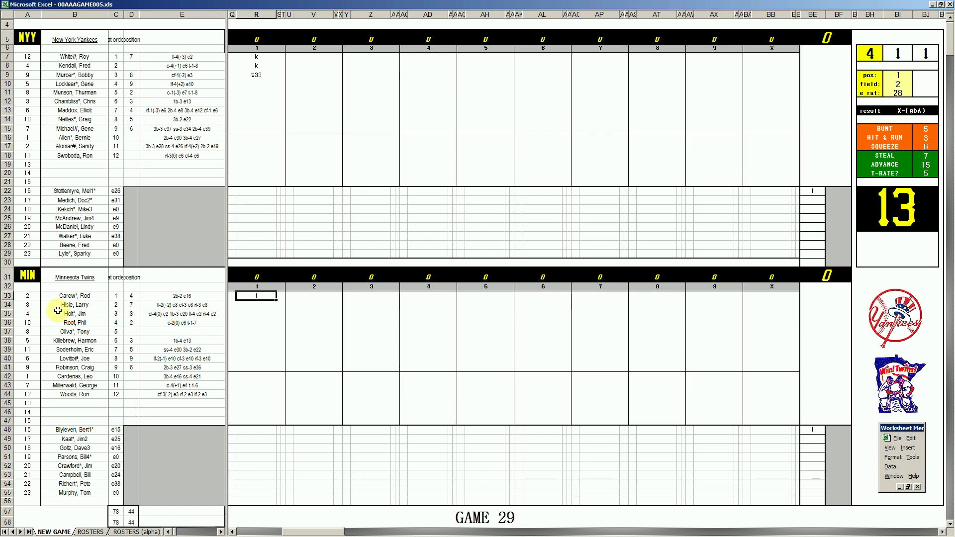
key("Right")
type("s")
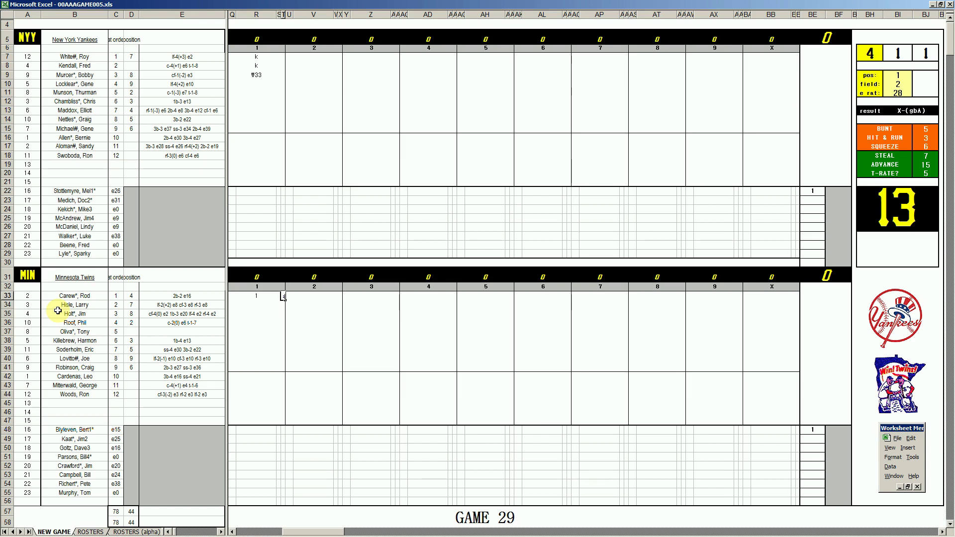
key("Return")
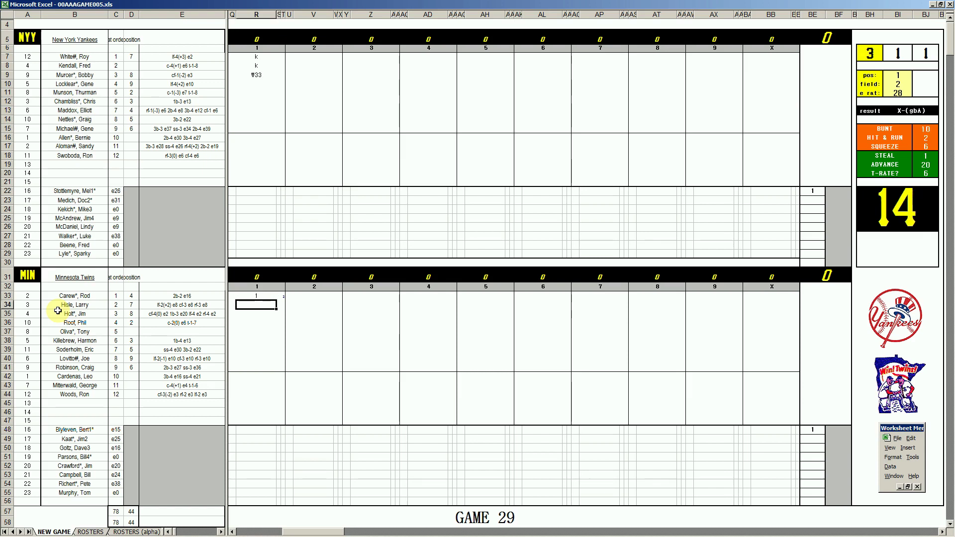
Record ₩4, ₩8 and 1 for the second through fourth Twins
type("\\4")
key("Return")
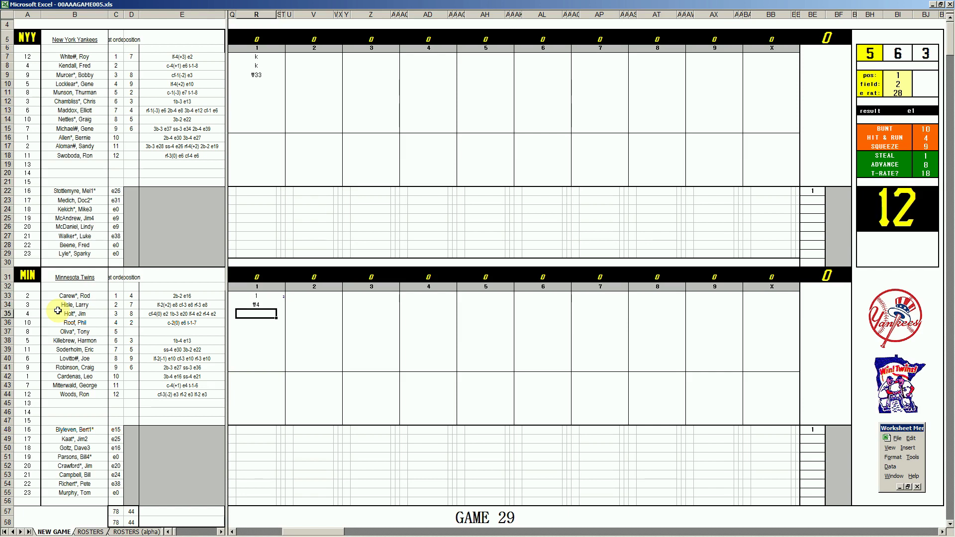
type("\\8")
key("Return")
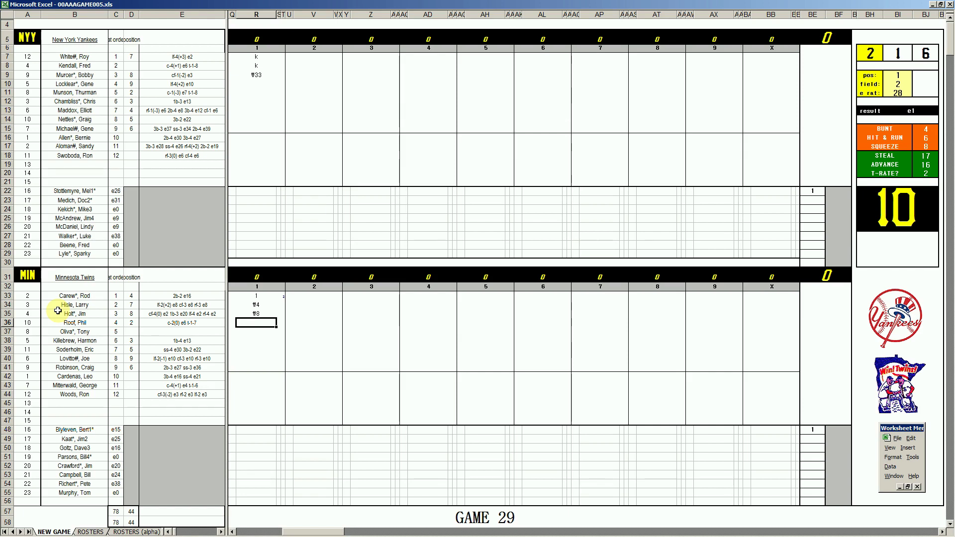
type("1")
key("Return")
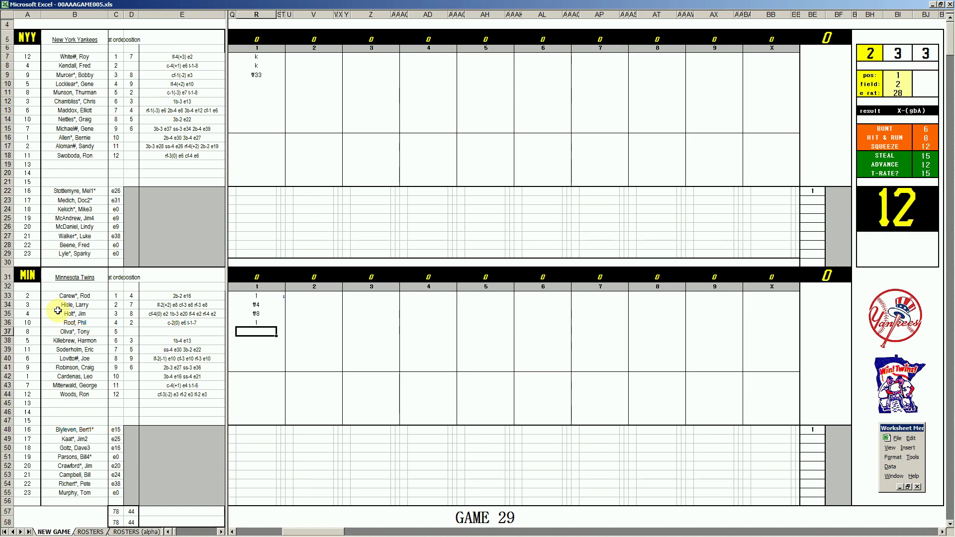
Credit the leadoff Twin with a run by entering 1 in his run cell
key("Up")
key("Right")
key("Left")
key("Left")
key("Up")
key("Up")
key("Up")
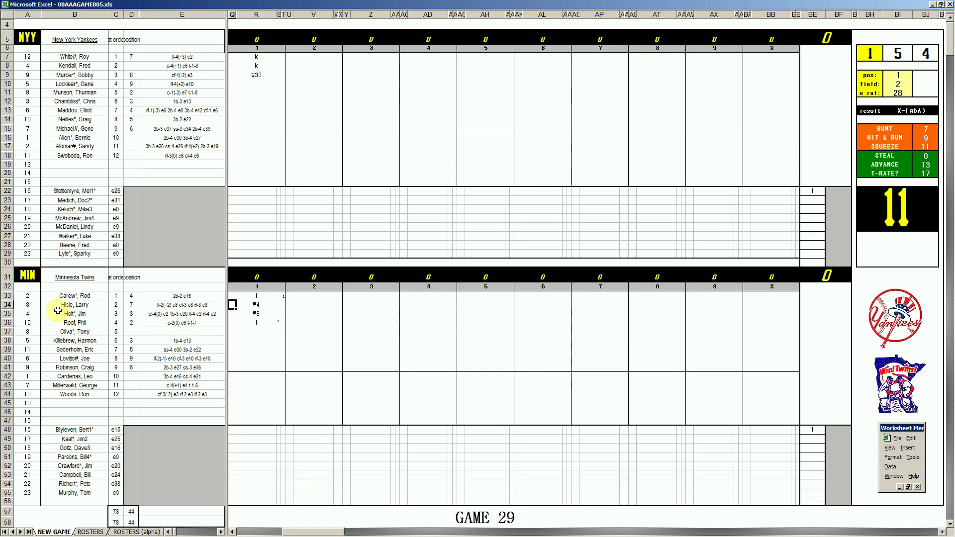
type("1")
key("Return")
key("Down")
key("Down")
key("Down")
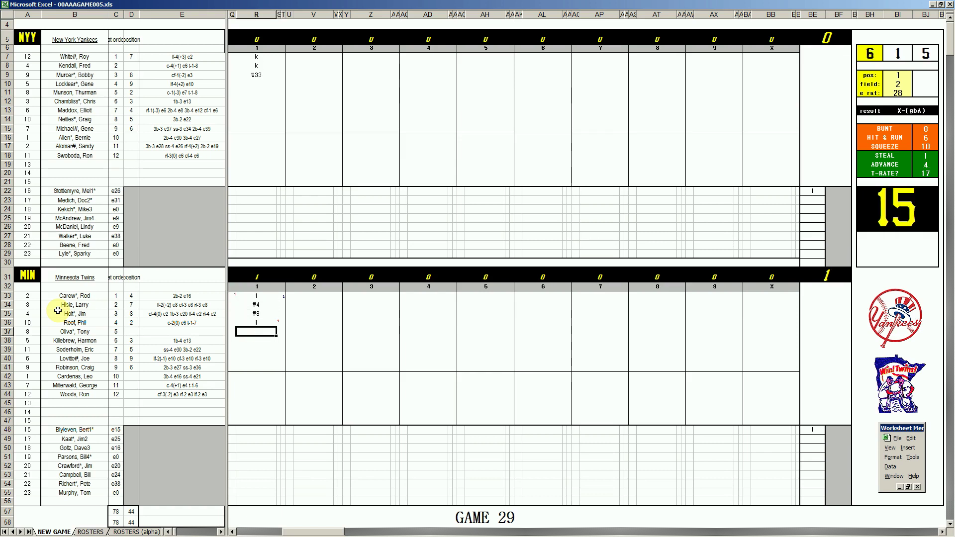
Set pos 6, field 3 and e rat 34 in the dice input cells
key("ctrl+Home")
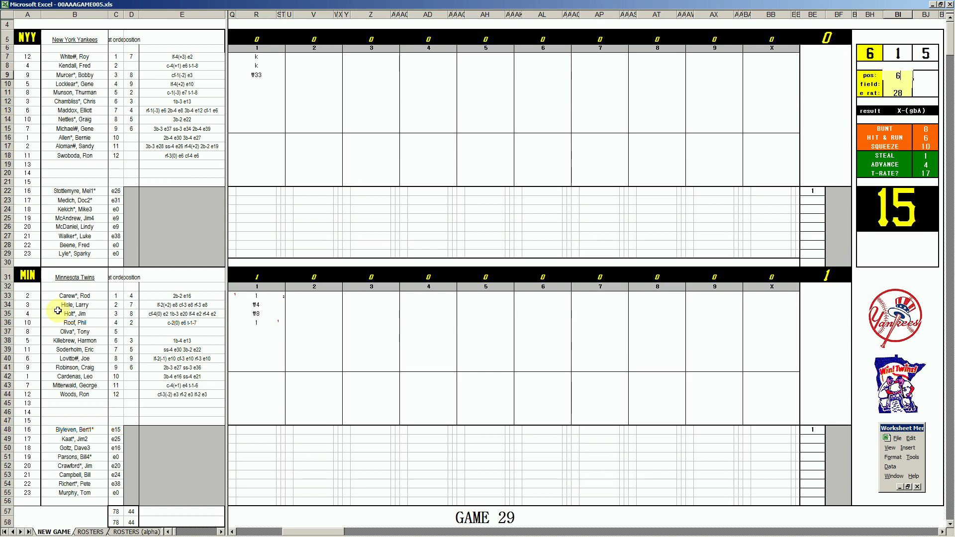
type("3")
key("Return")
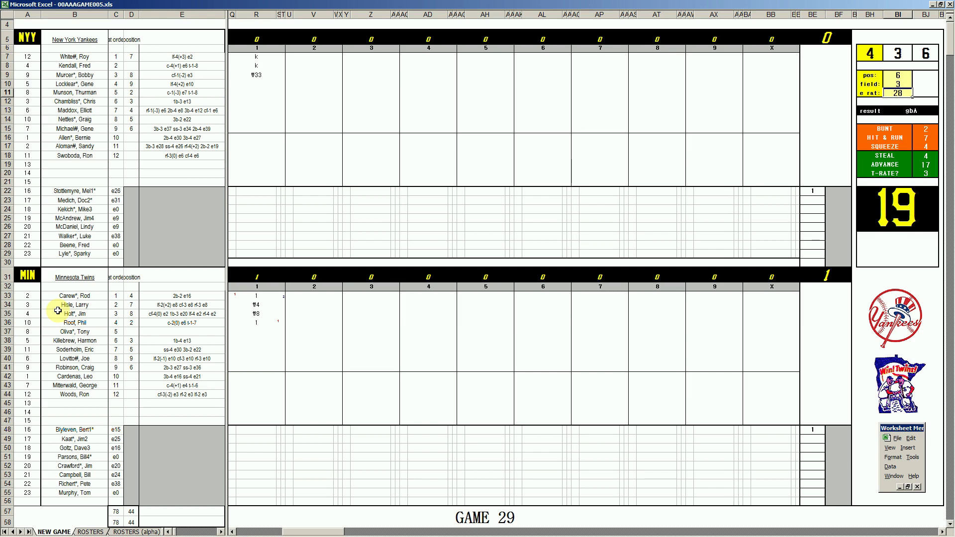
type("34")
key("Return")
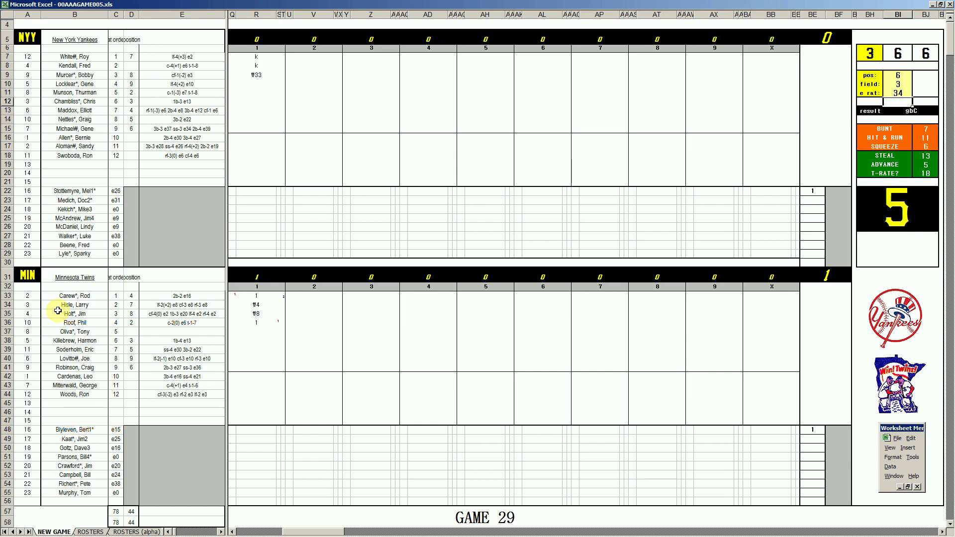
left_click(265, 332)
Enter ₩63 for the fifth Twin in the first inning
type("\\63")
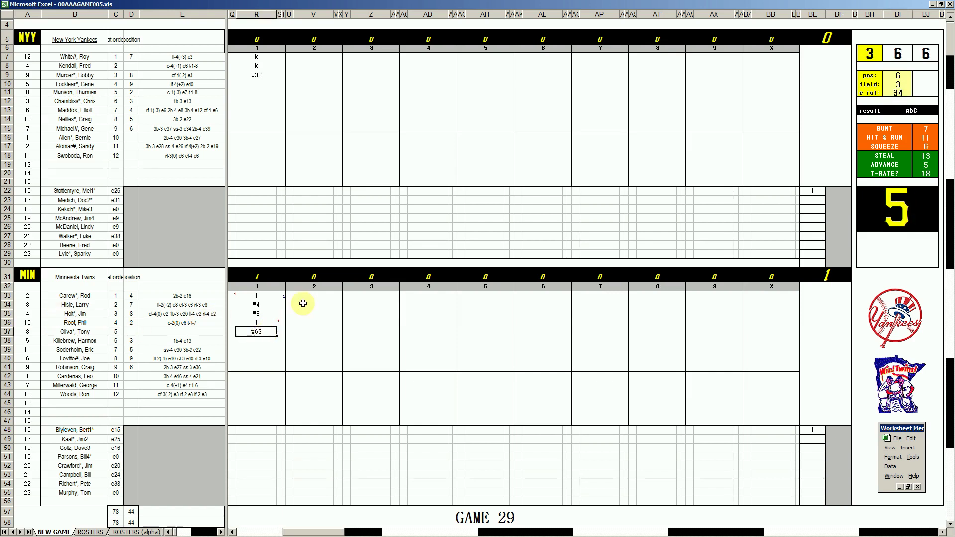
left_click(309, 86)
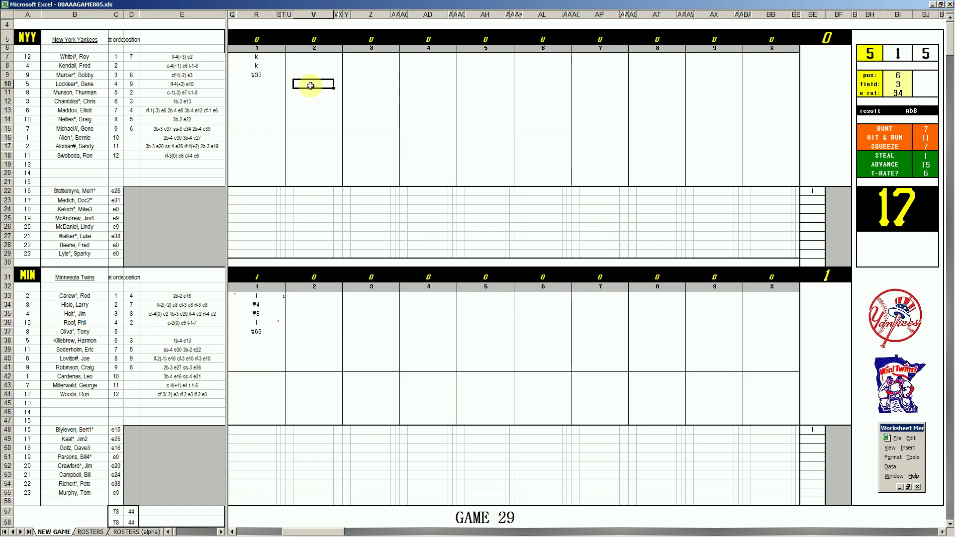
key("Return")
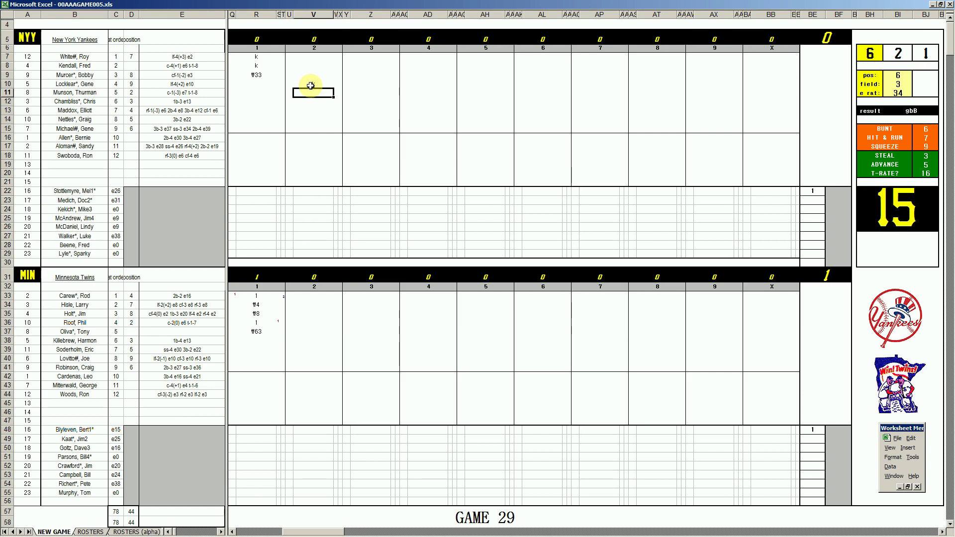
Reset the dice inputs to pos 1, field 2 and e rat 15
key("Tab")
type("1")
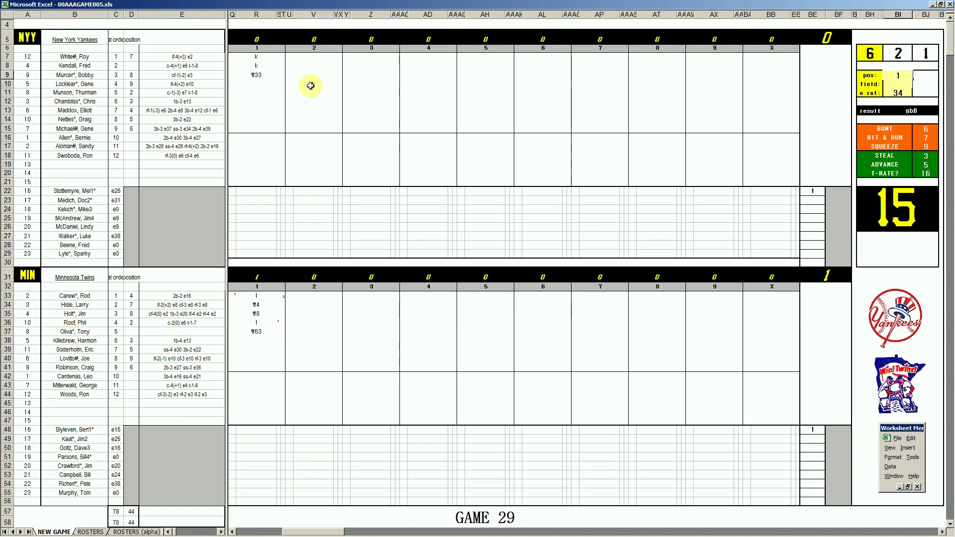
key("Return")
type("2")
key("Return")
type("1")
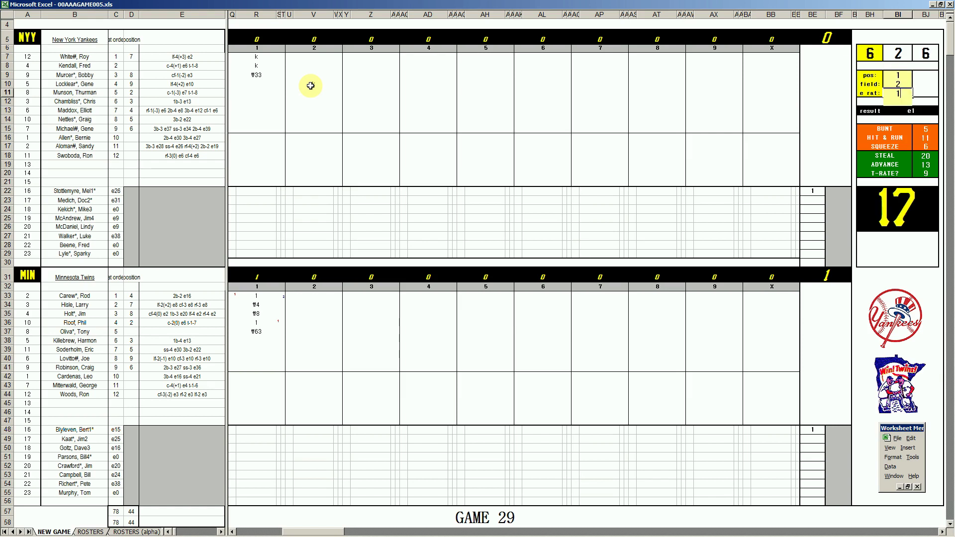
type("5")
key("Return")
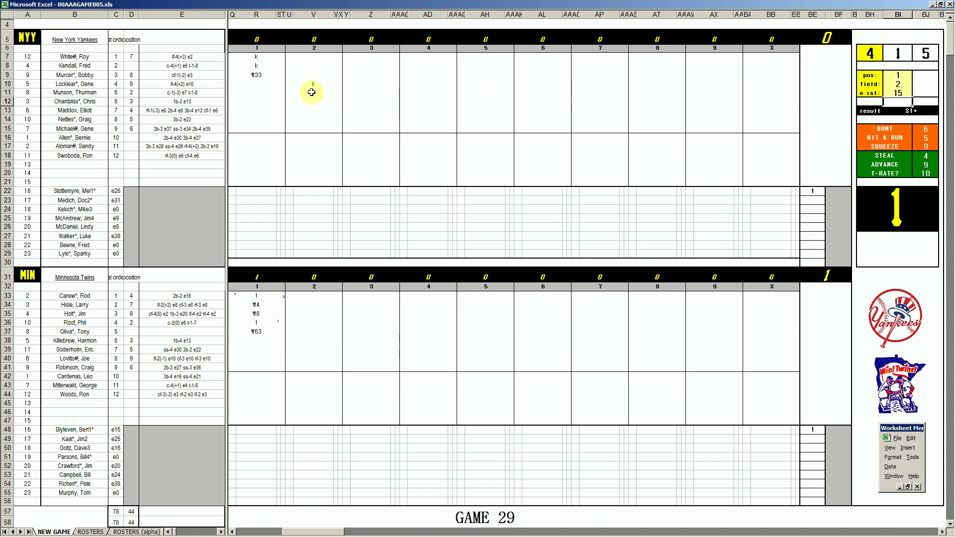
Record a strikeout (k) in the Yankees' second-inning column
left_click(313, 93)
type("k")
key("Return")
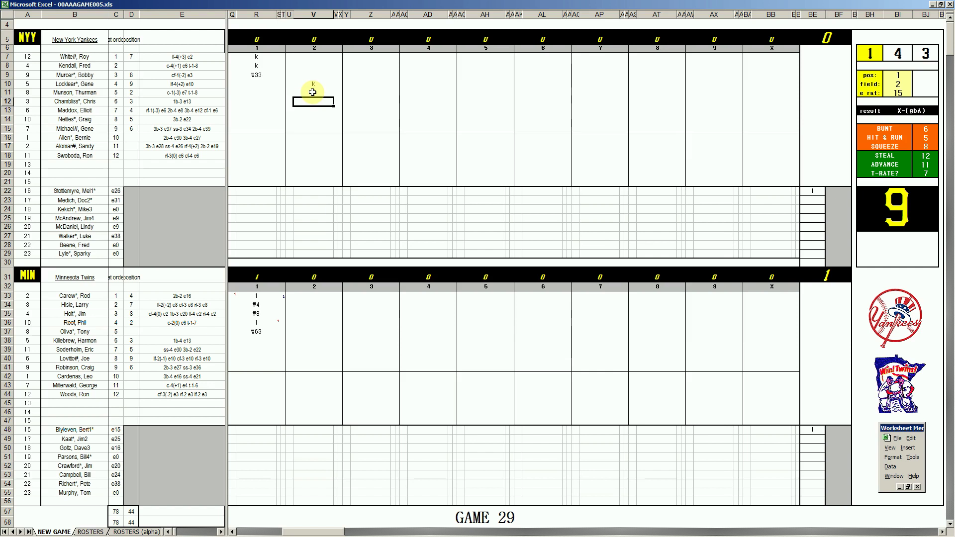
Enter ₩363 for the Yankees, then ₩7, ₩4 and ₩9 for the Twins' second inning
type("#363")
left_click(302, 341)
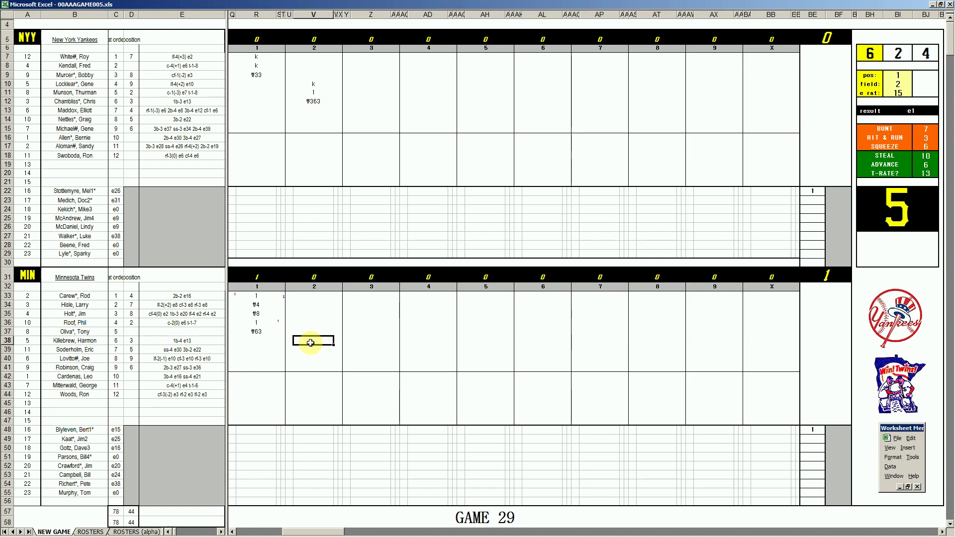
type("#7")
key("Return")
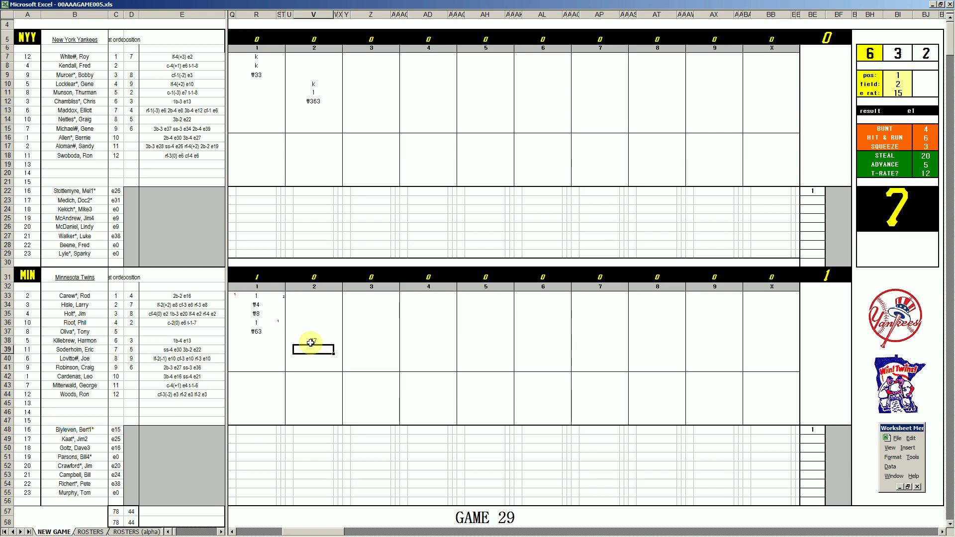
type("#4")
key("Return")
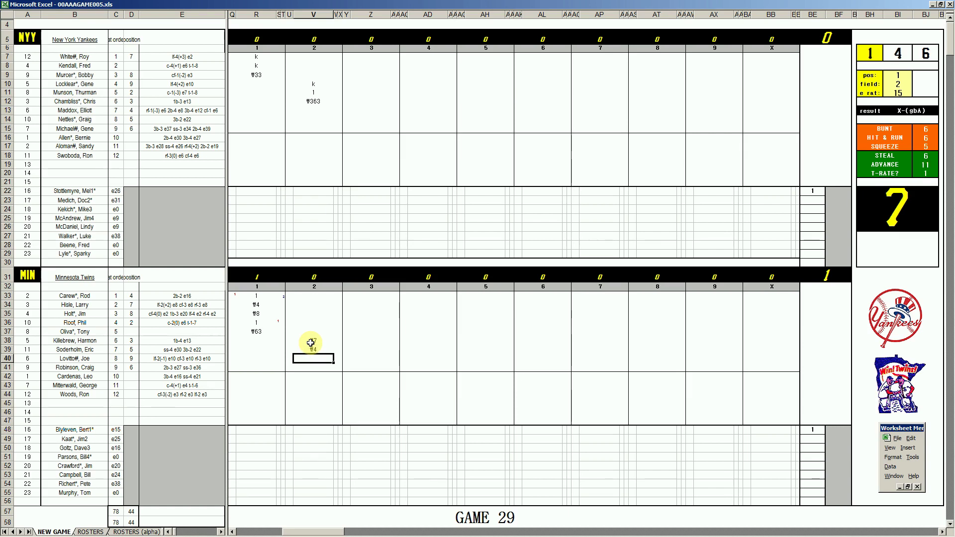
type("#9")
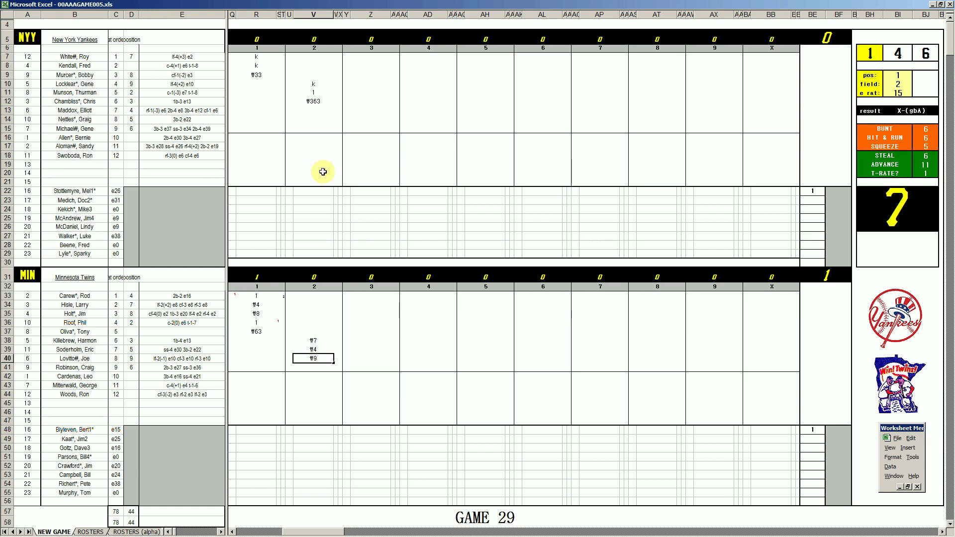
left_click(356, 111)
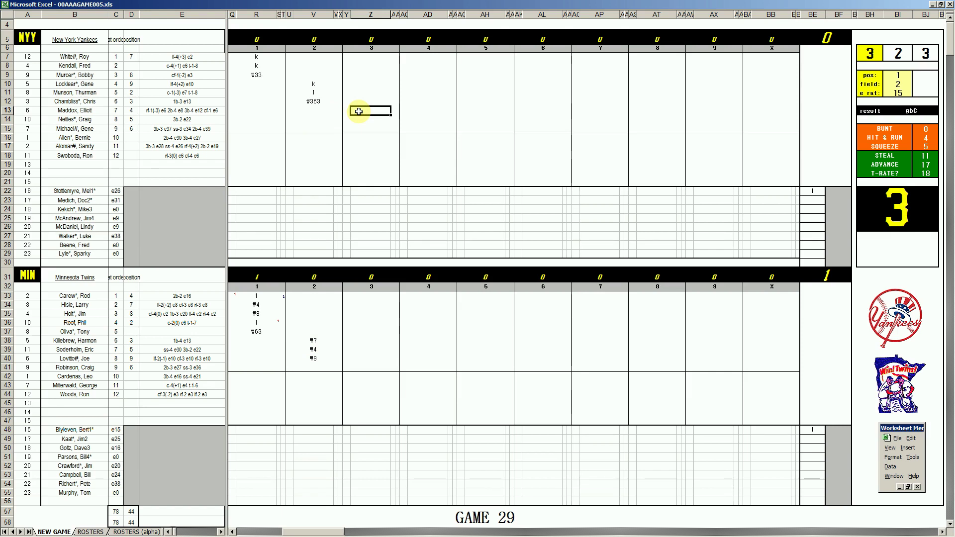
Enter 8 for the Yankee batter in Z13 and reroll the dice
type("8")
key("Return")
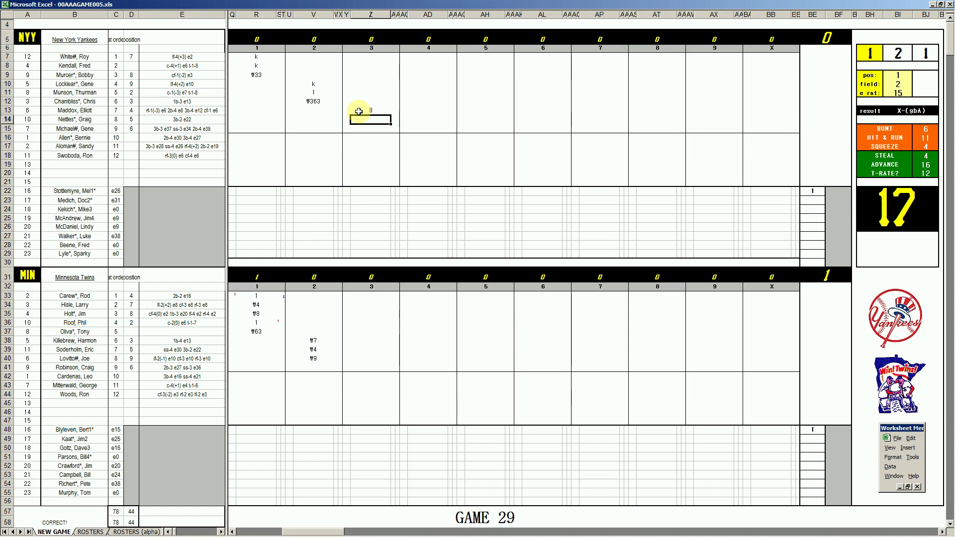
key("Up")
key("Right")
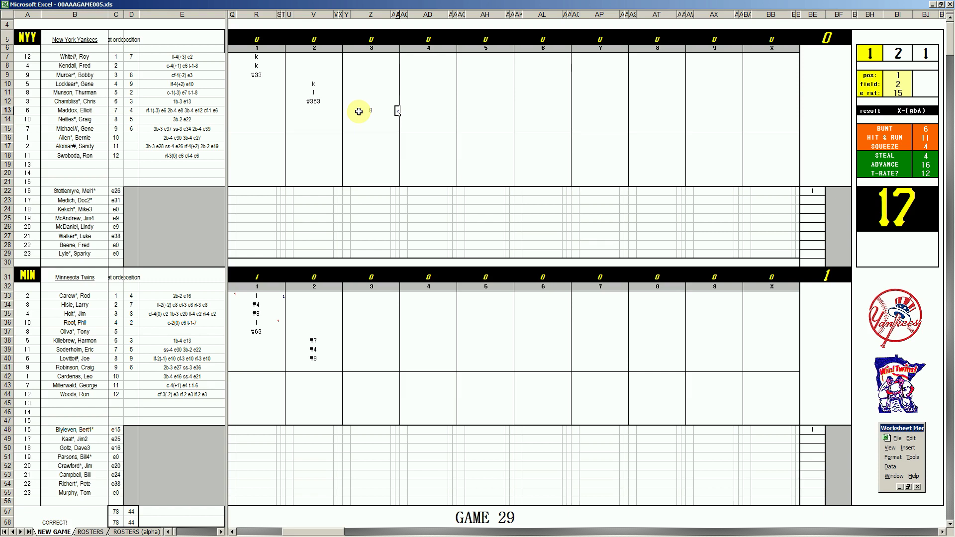
key("F9")
key("Down")
key("Left")
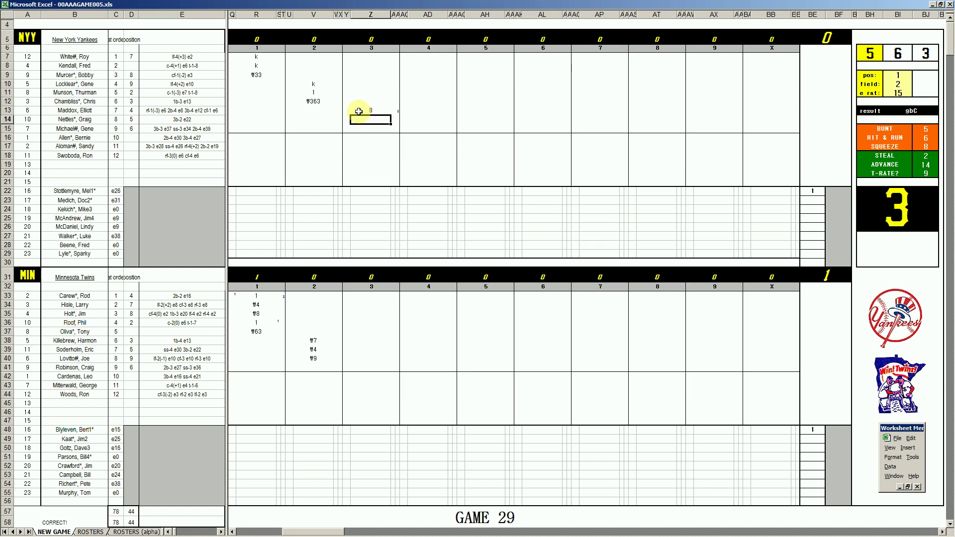
Enter 2 in Z14 and mark a run in Y13, scoring 1 for the Yankees
type("2")
key("Left")
key("F9")
key("Up")
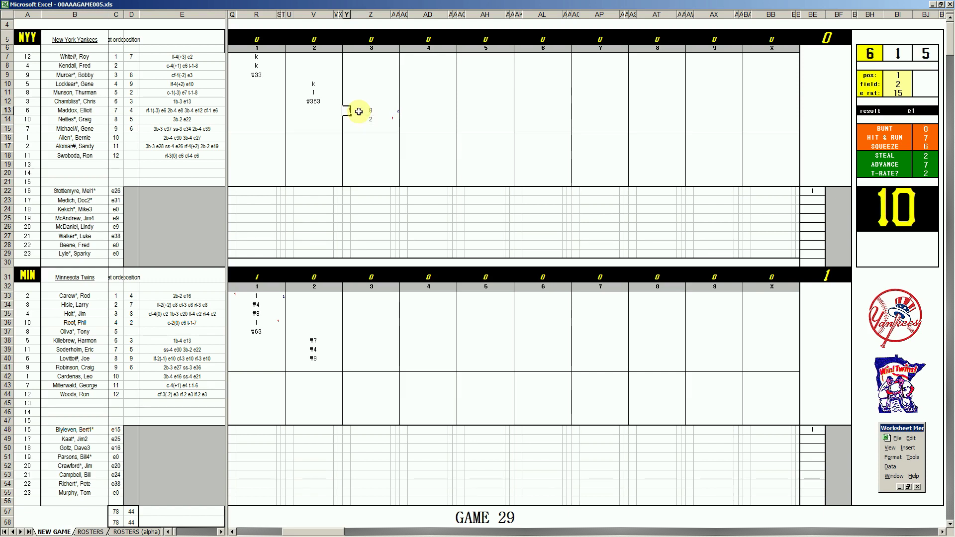
type("1")
key("Right")
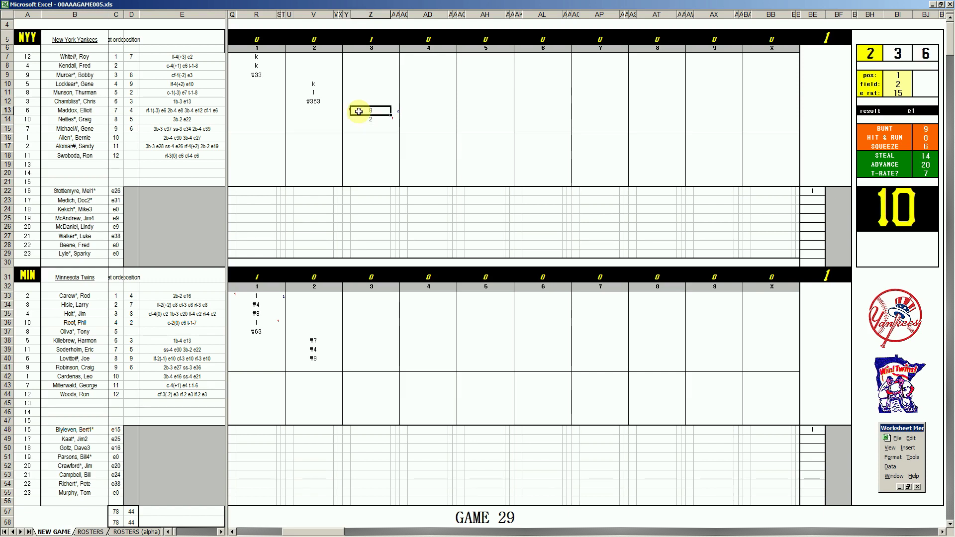
key("Down")
key("Down")
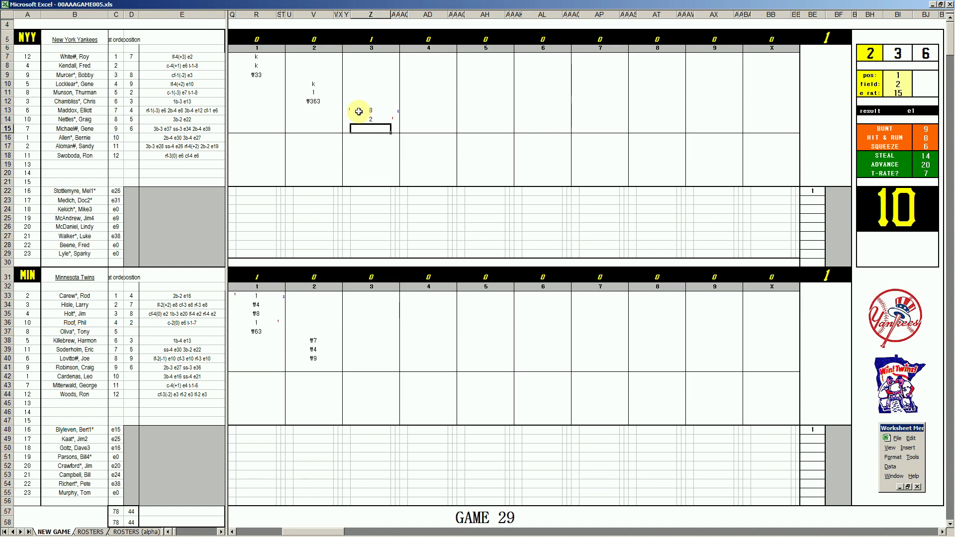
Enter 1 in Z15 and set pos 6, field 3 in the dice panel
type("1")
key("Return")
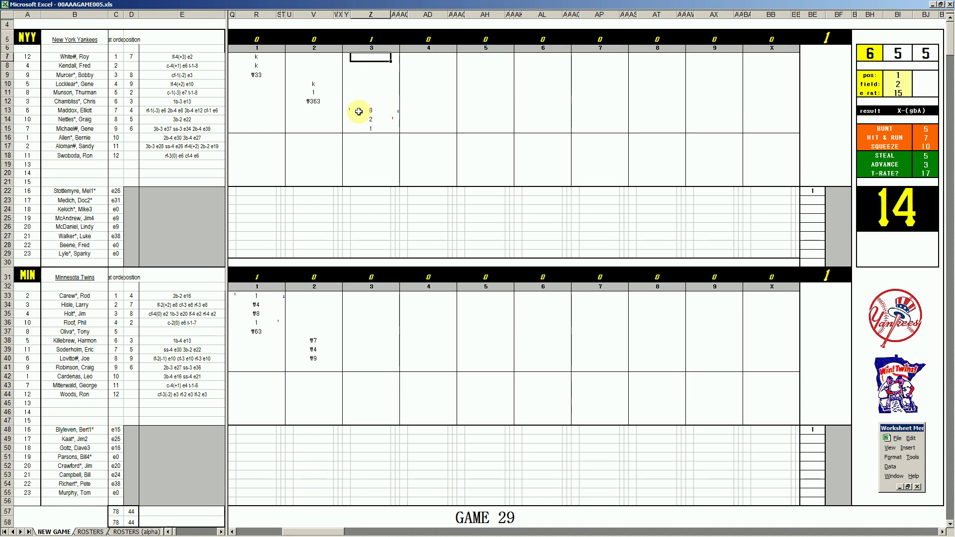
key("Tab")
type("6")
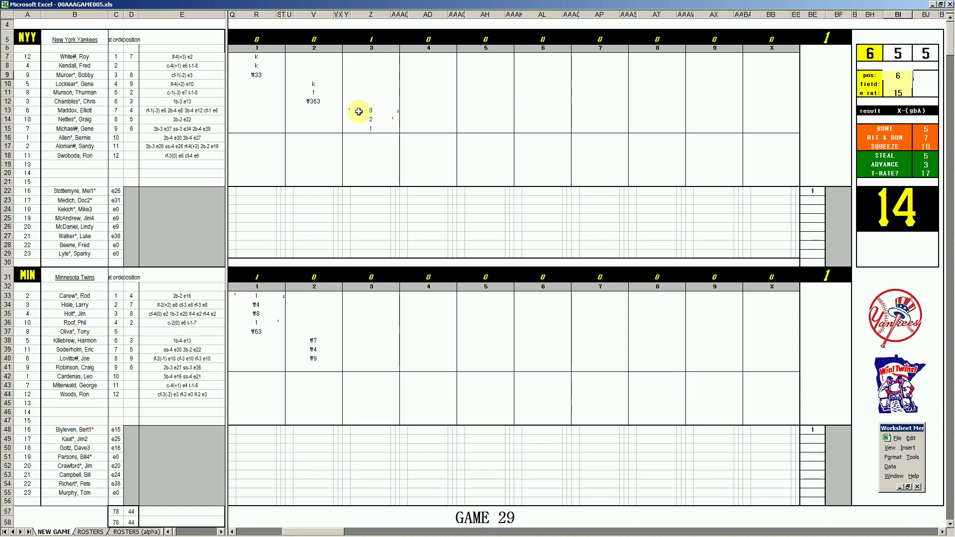
key("Return")
type("2")
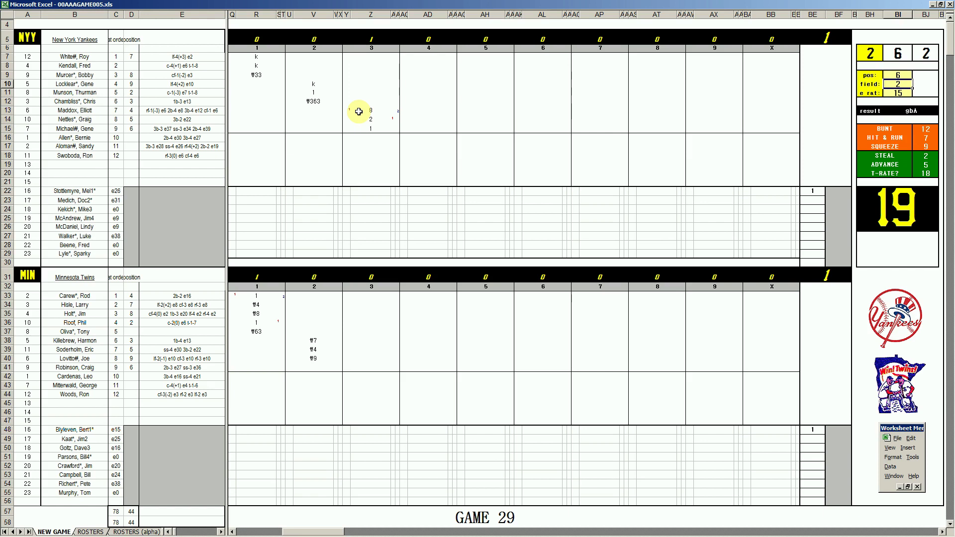
type("3")
key("Return")
type("3")
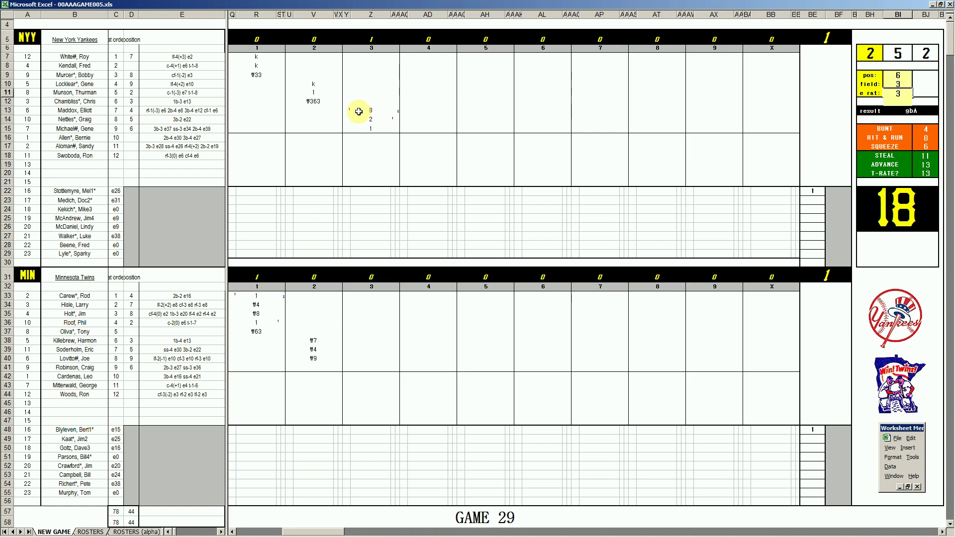
key("Return")
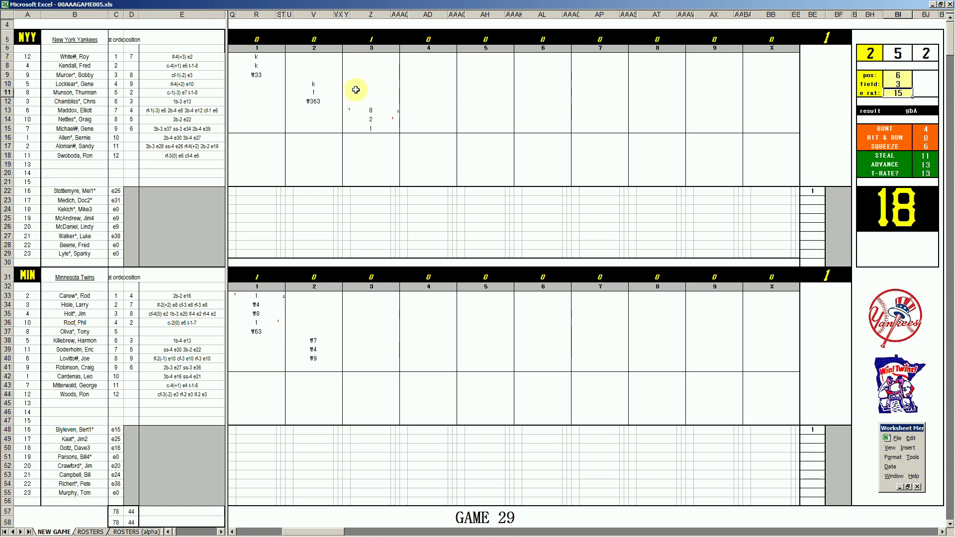
Enter ₩63 in Z7 and 9 in Z8, and mark a second Yankee run
left_click(366, 58)
type("\\63")
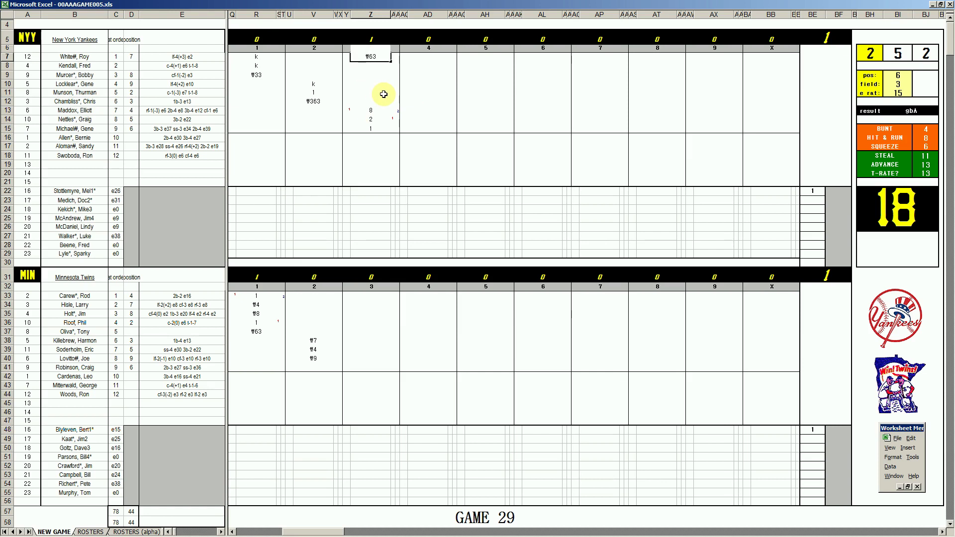
key("Return")
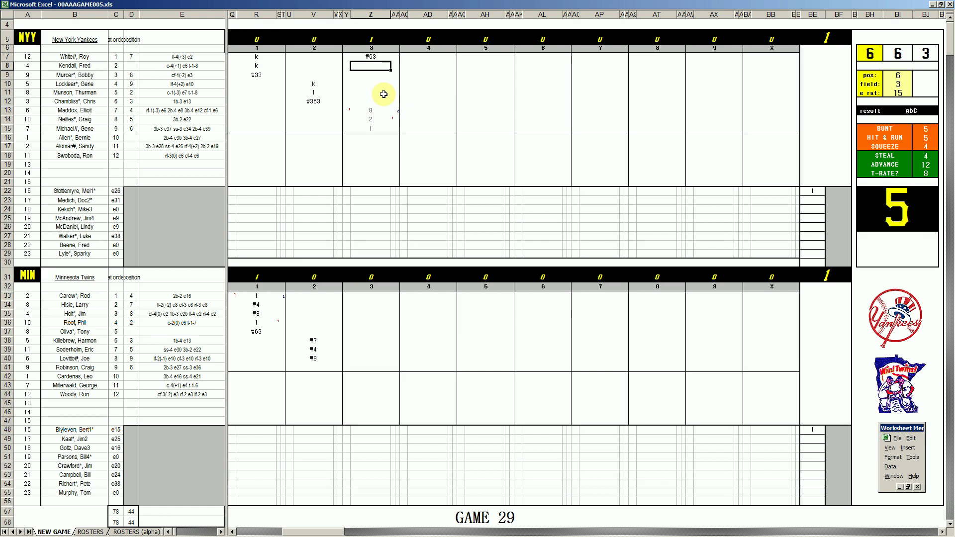
type("9")
key("Left")
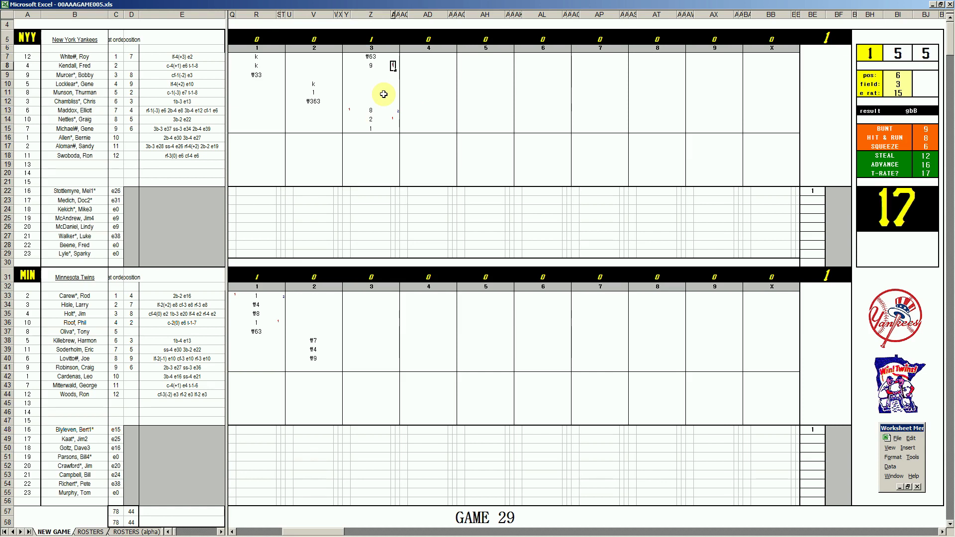
key("Down")
key("Down")
key("Down")
key("Down")
key("Down")
key("Down")
type("1")
key("Up")
key("Right")
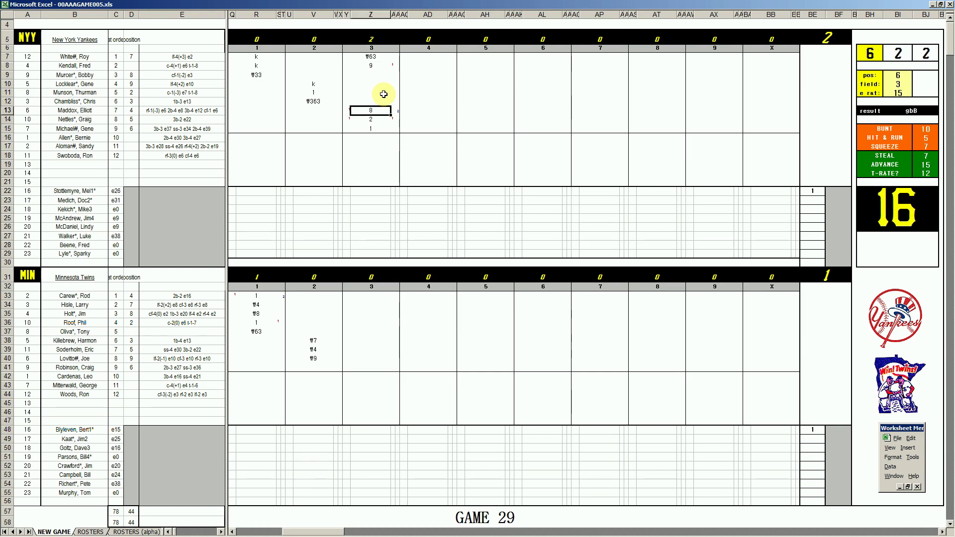
key("Up")
key("Up")
key("Up")
key("Up")
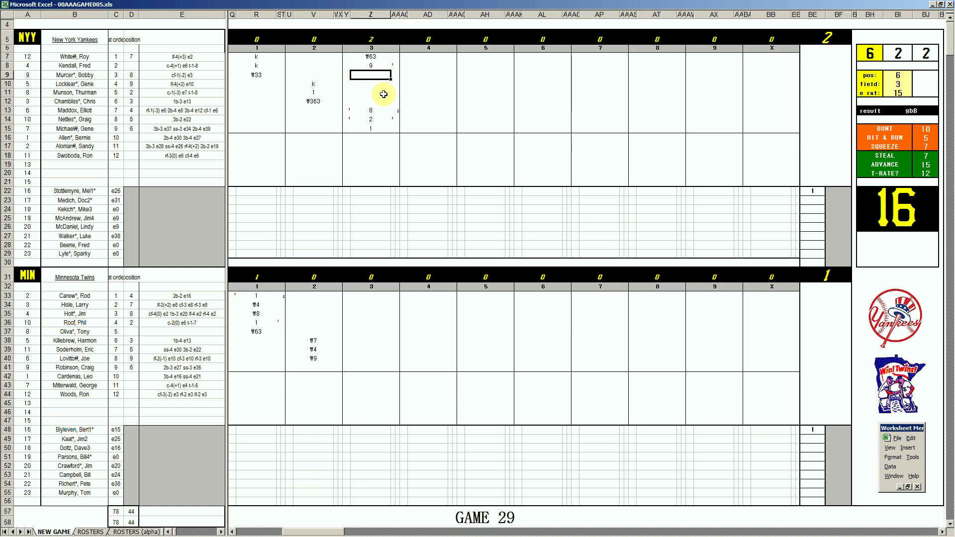
Set pos 2 and field 3 in the dice panel, then type ₩2 in Z9
key("ctrl+Right")
type("2")
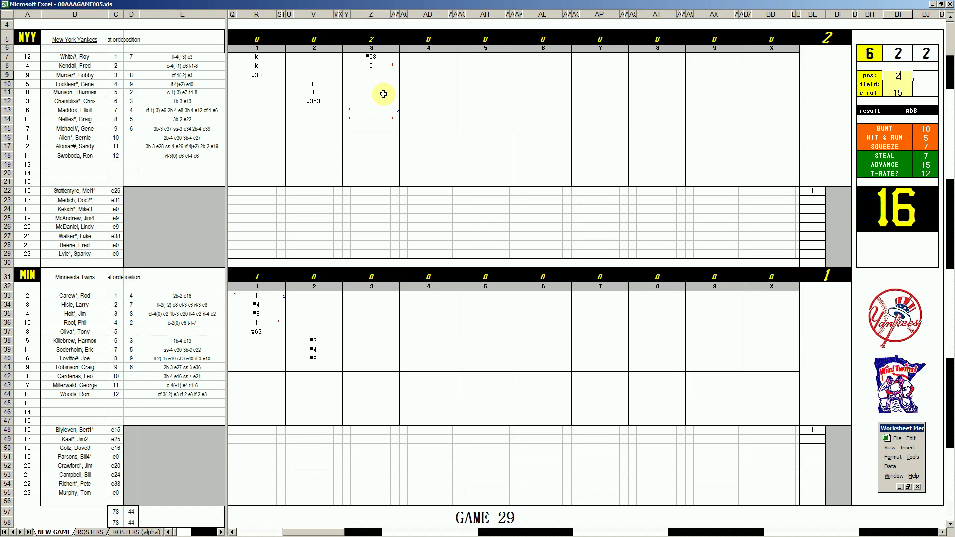
key("Return")
type("3")
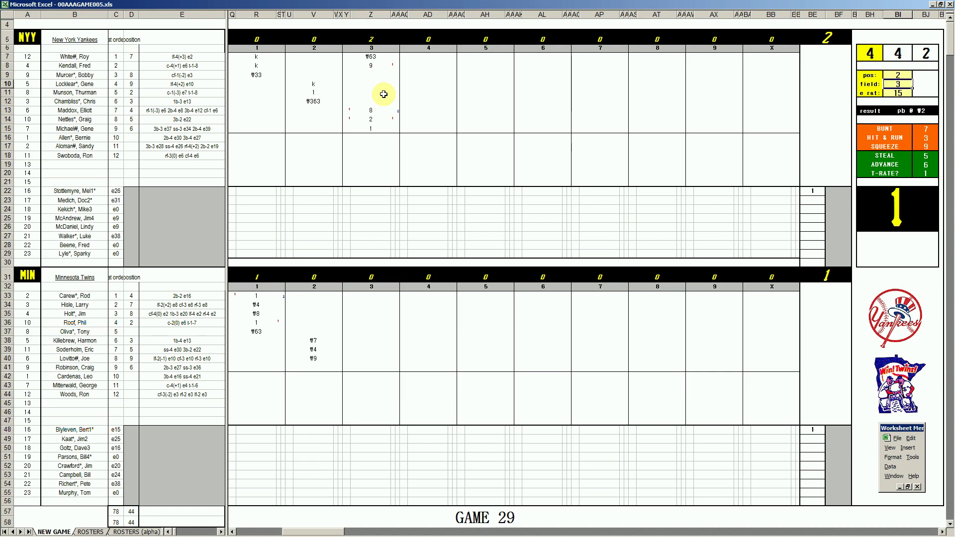
left_click(366, 75)
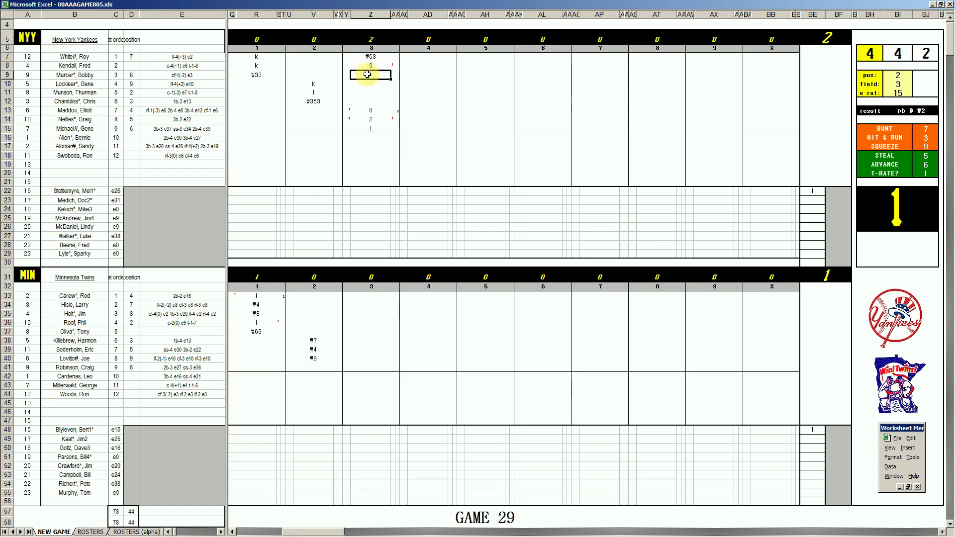
type("\\2")
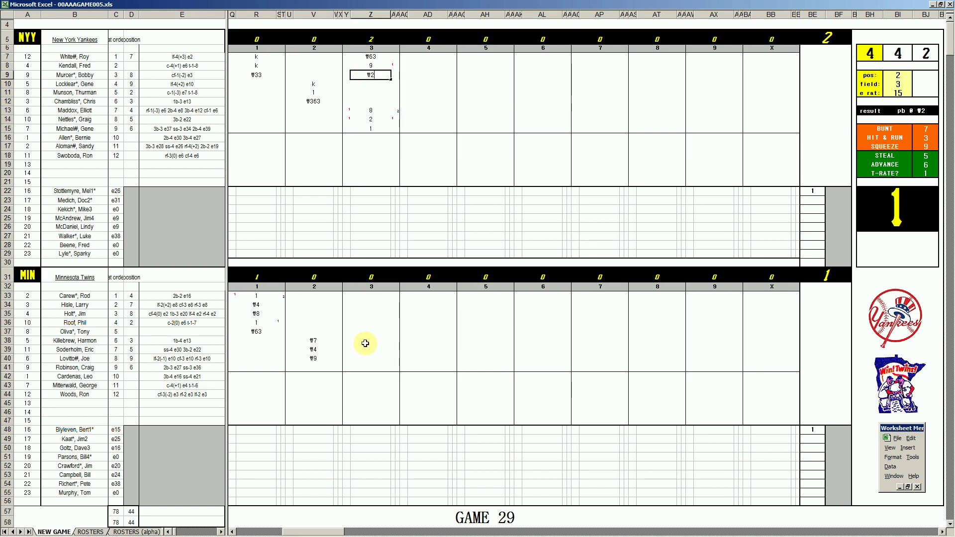
Enter ₩63 in Z41, then 8, 2 and ₩3 for the Twins' third-inning batters
left_click(368, 370)
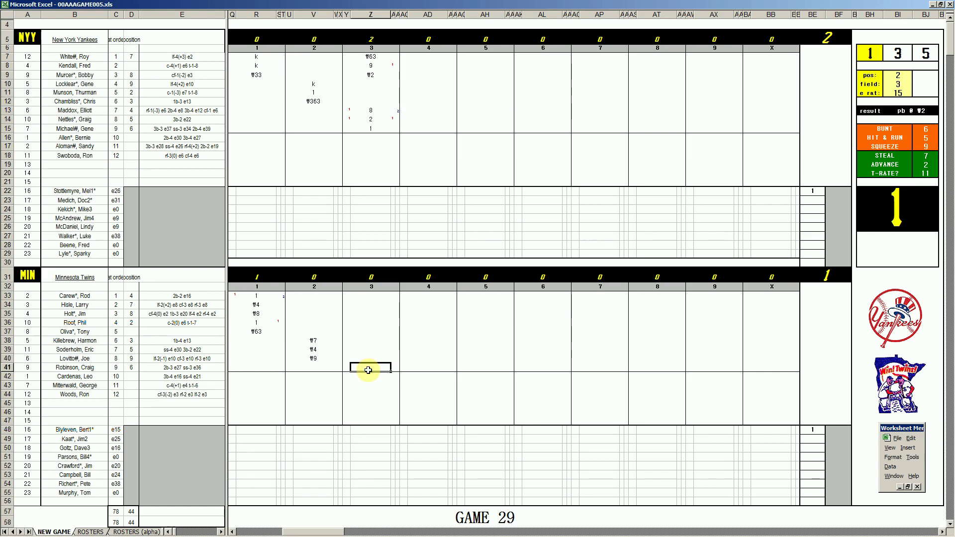
type("₩63")
key("Return")
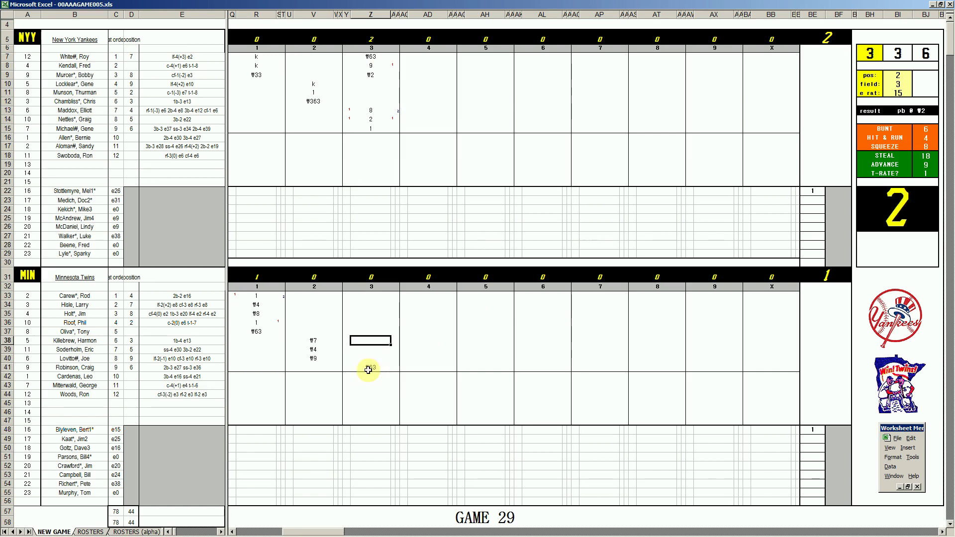
key("Down")
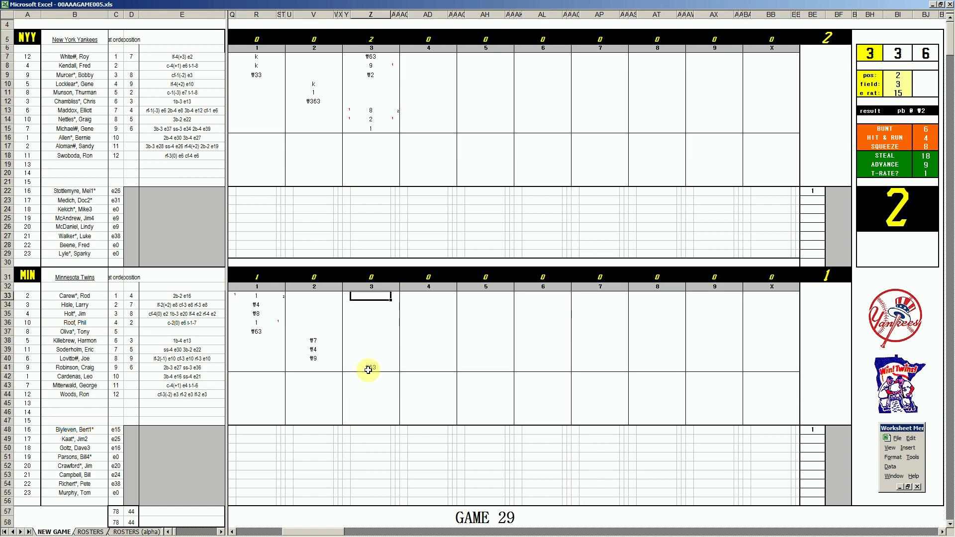
type("8")
key("Return")
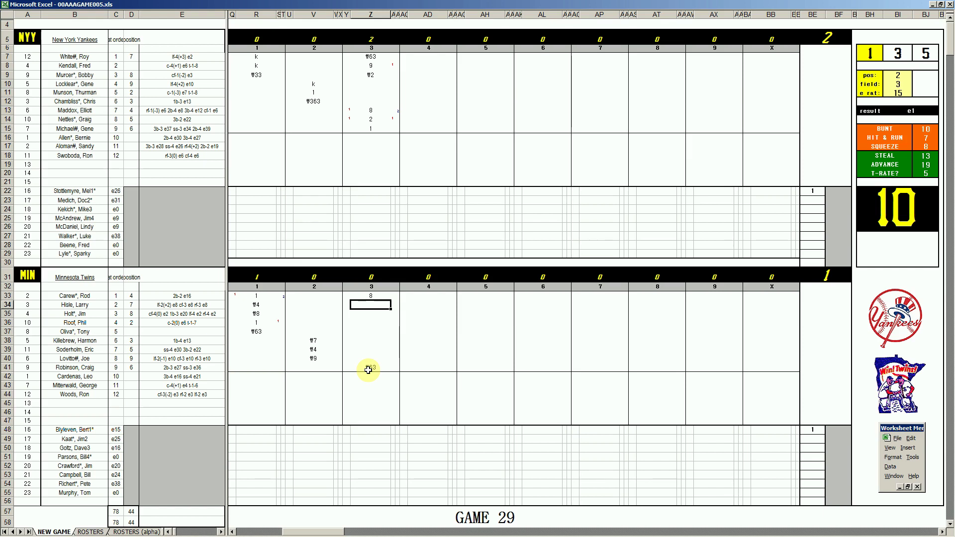
type("2")
key("Return")
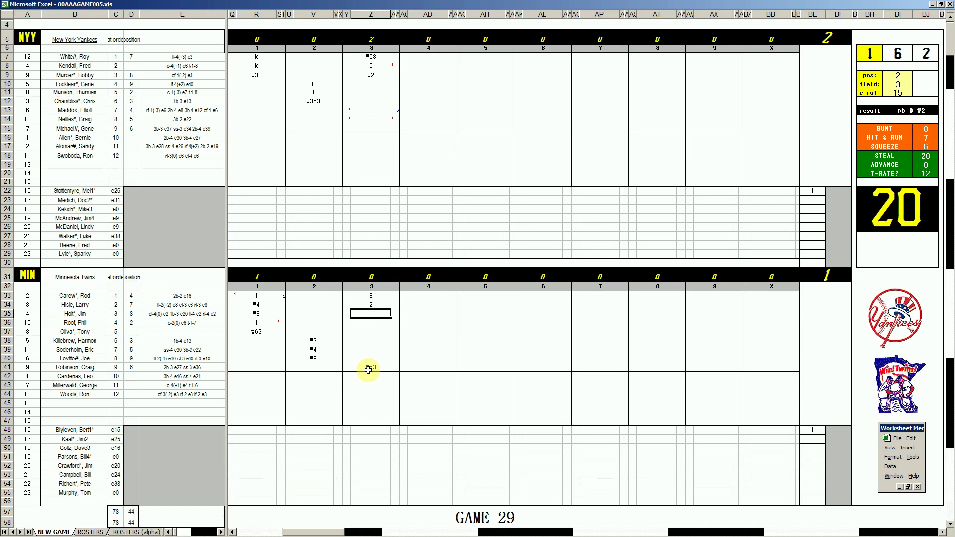
type("\\3")
Confirm ₩3 and add k in Z36 to close the Twins' third inning
key("Return")
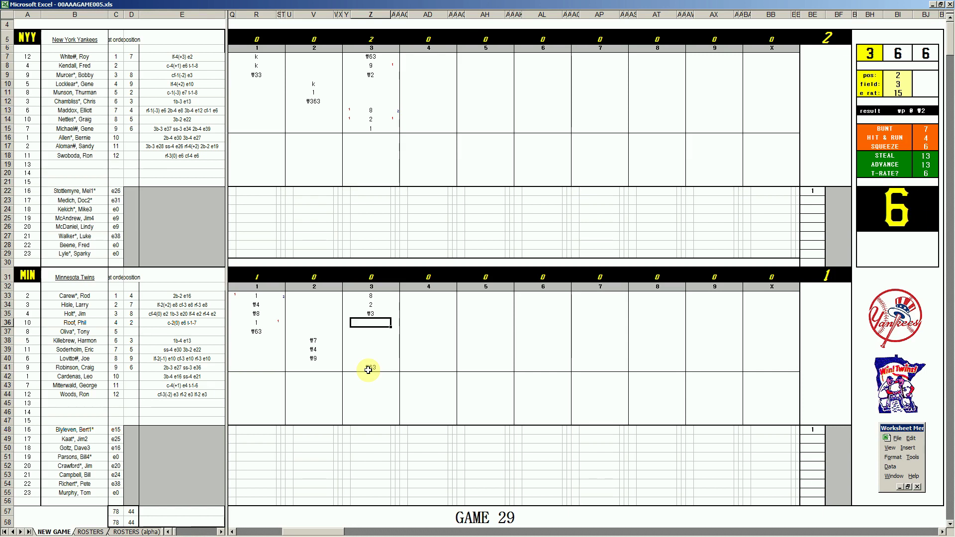
type("k")
left_click(413, 84)
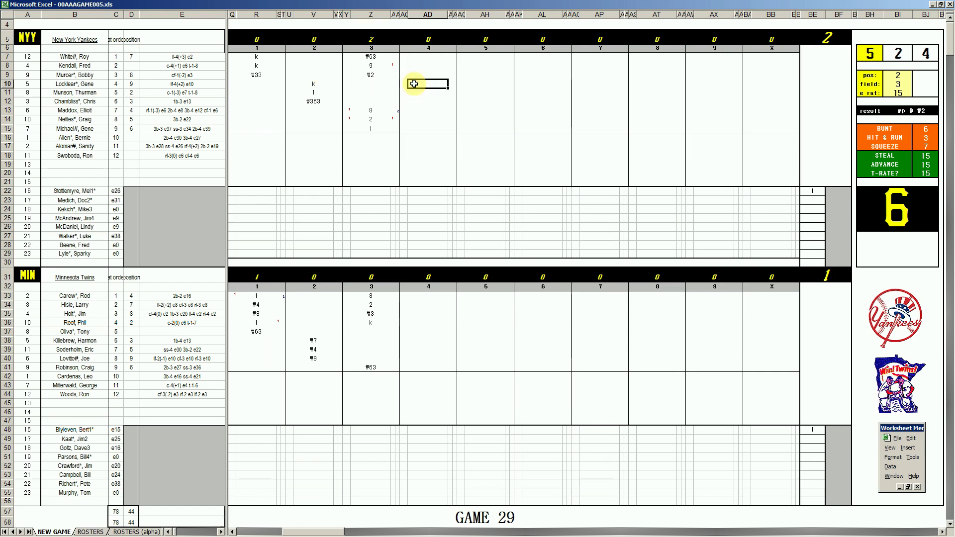
Enter k, #4 and #9 for the Yankees' fourth-inning batters
type("k")
key("Return")
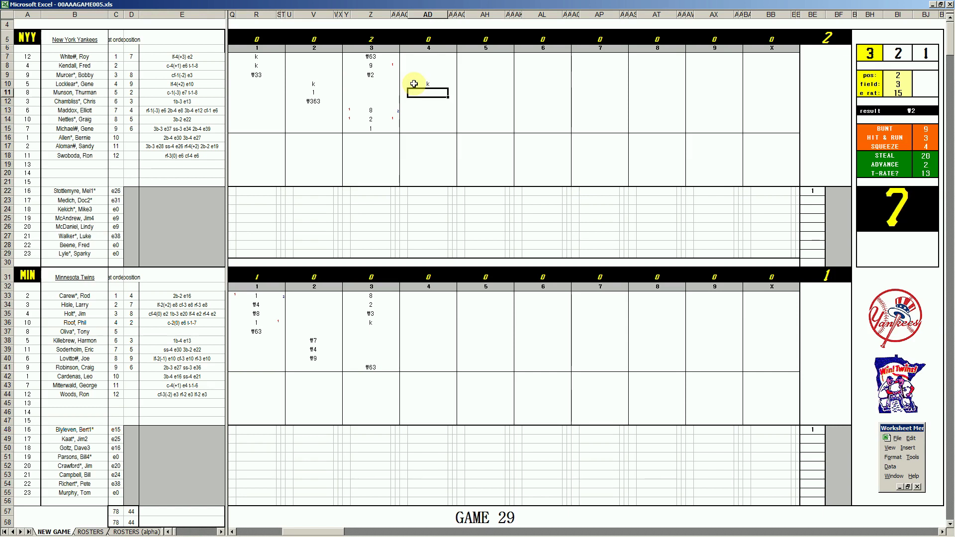
type("#4")
key("Return")
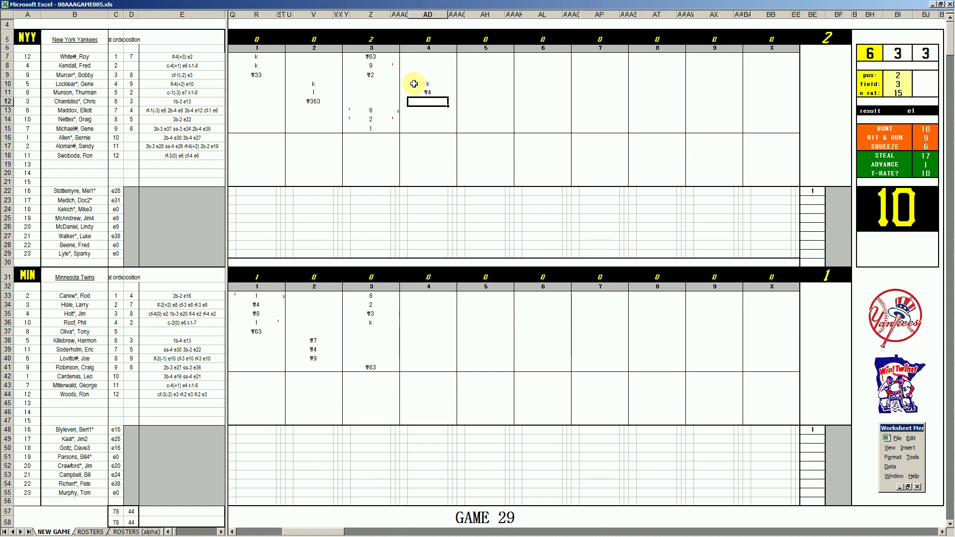
type("#9")
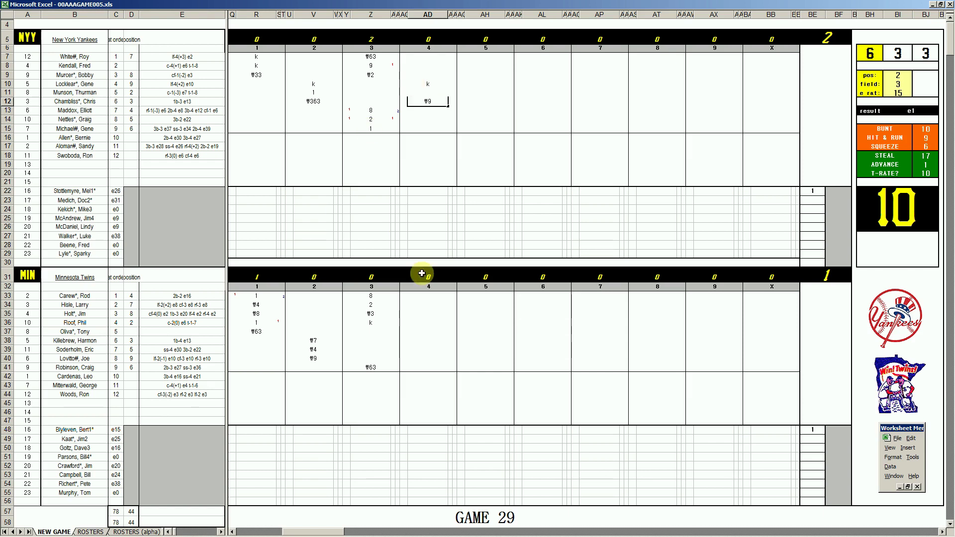
left_click(423, 332)
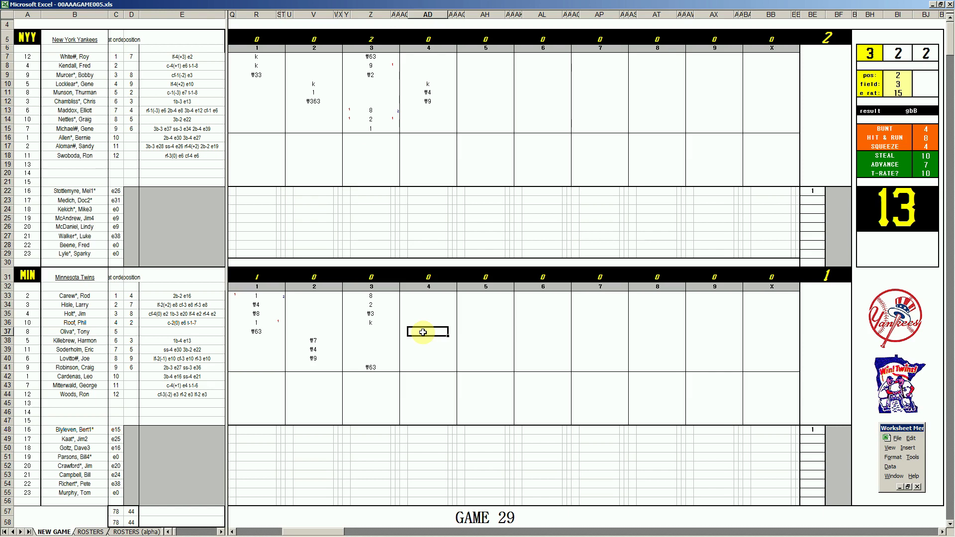
Enter #33, k and #4 for the Twins' fourth-inning batters
type("#33")
key("Return")
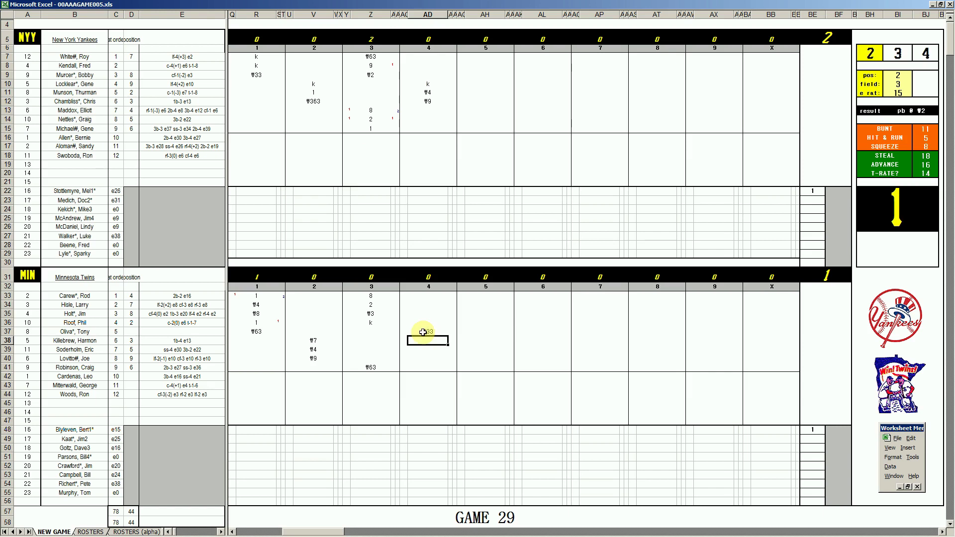
type("k")
key("Return")
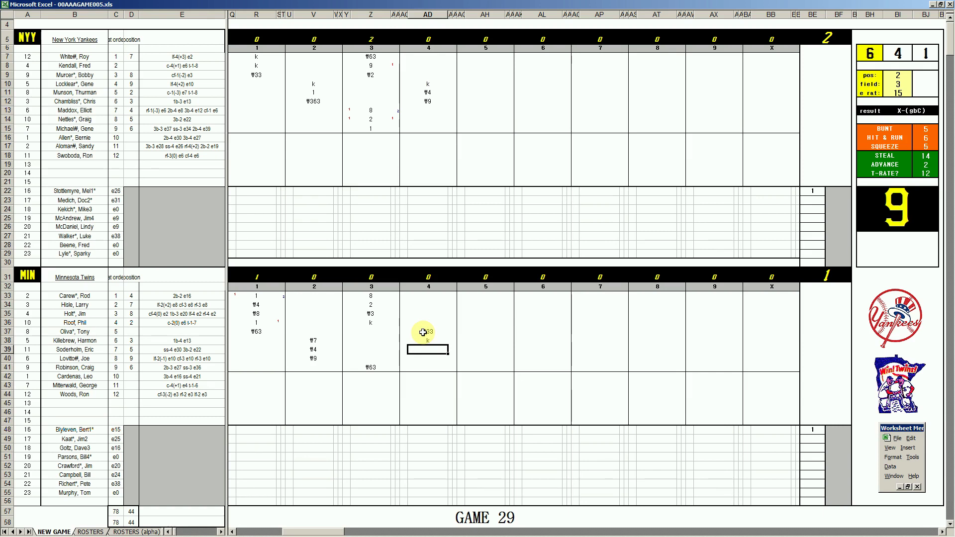
type("#4")
Enter 1 for the Yankees' row-13 batter in the fifth inning
left_click(481, 117)
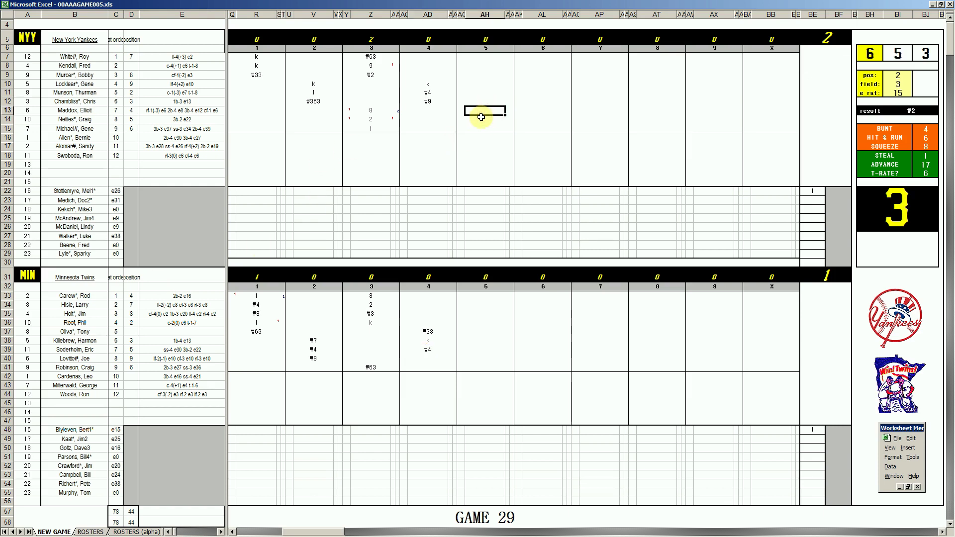
double_click(481, 117)
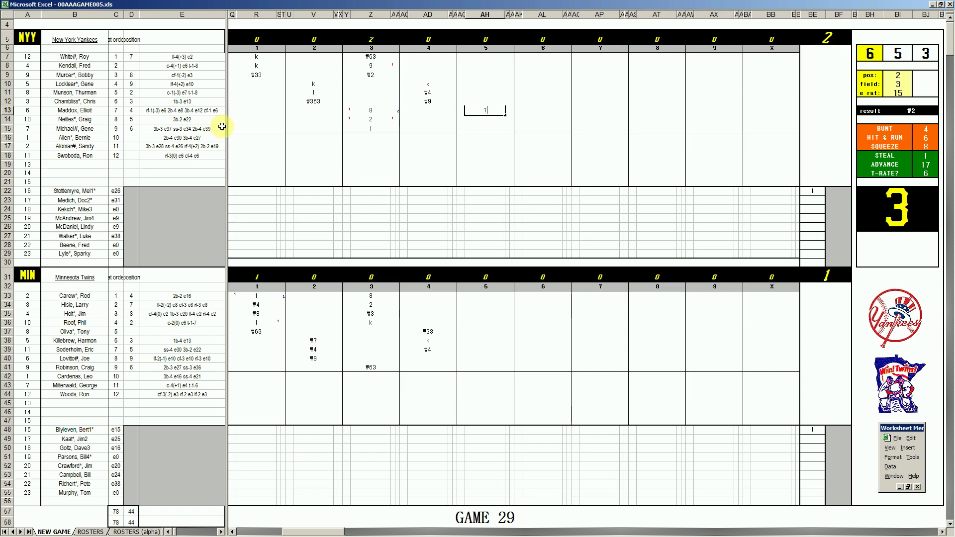
key("Return")
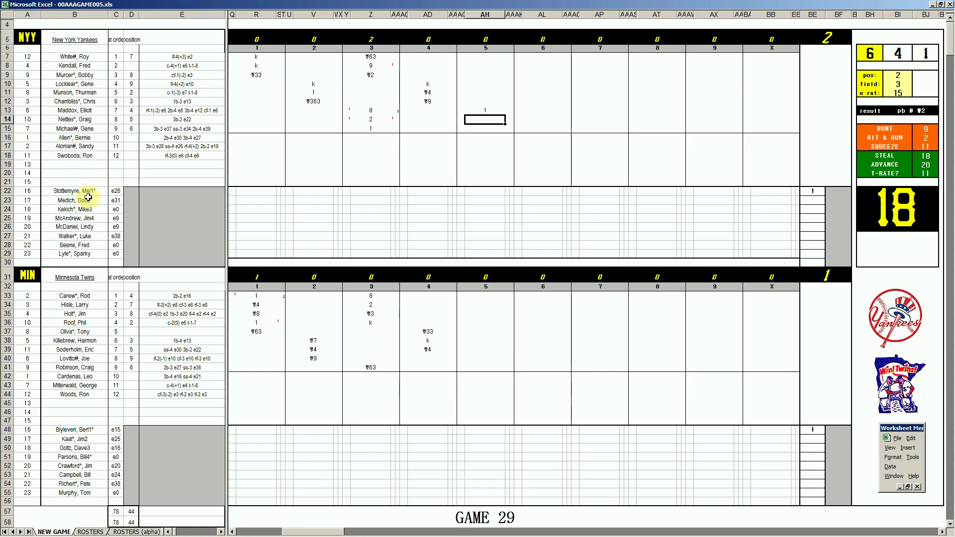
Check the blue helper results table below the scoresheet, then return to the top and select AH14
left_click(179, 448)
key("Page_Down")
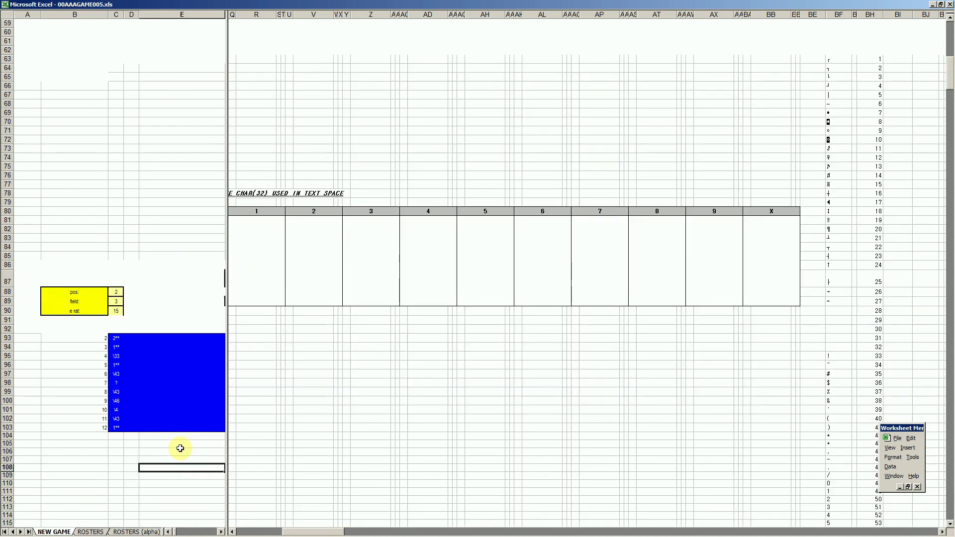
key("Up")
key("Up")
key("Up")
key("Up")
key("Up")
key("Up")
key("Up")
key("Up")
key("Up")
key("Up")
key("Up")
key("Right")
key("Right")
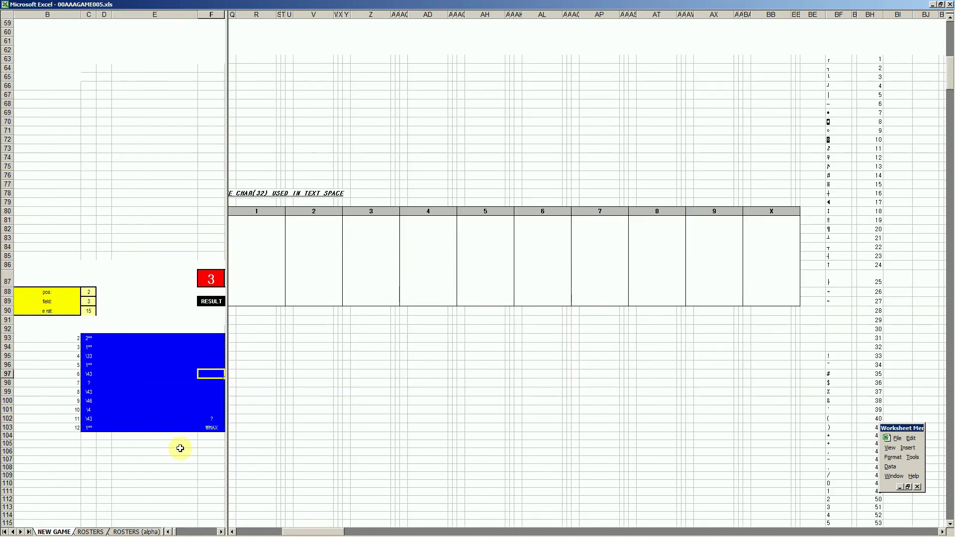
key("Up")
key("Left")
key("Left")
key("Left")
key("Left")
key("Left")
key("Left")
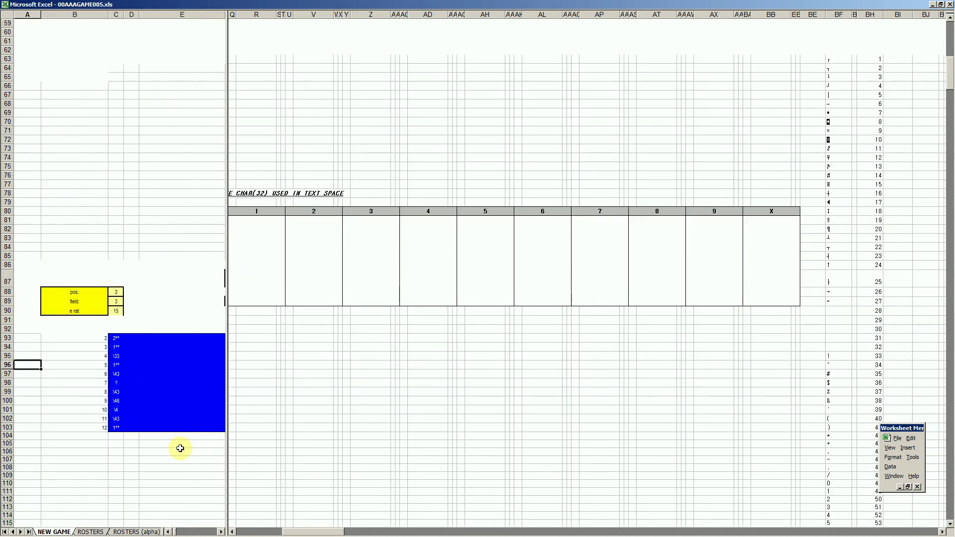
key("Page_Up")
left_click(488, 122)
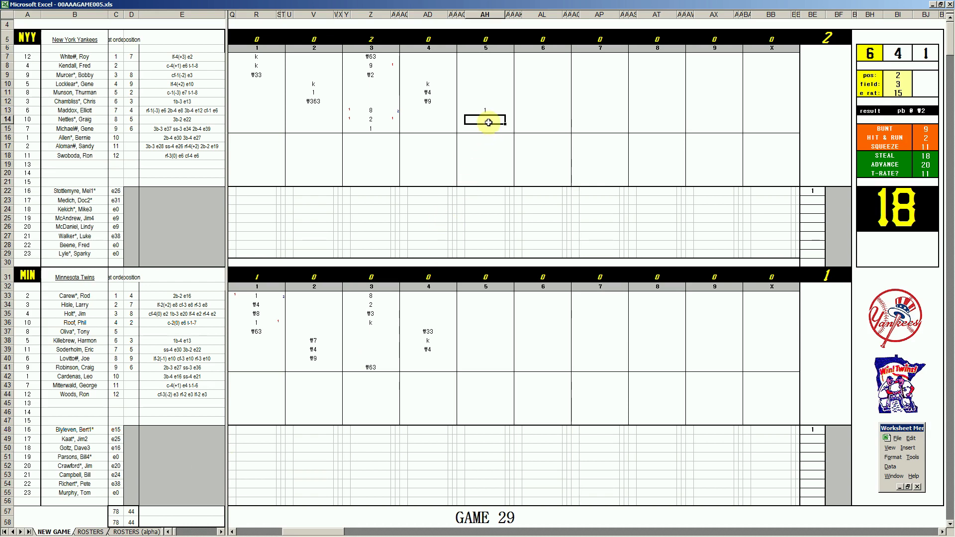
Re-commit the 1 in AH14 and enter #4 in AH15 of the Yankees' fifth inning
double_click(488, 122)
key("Return")
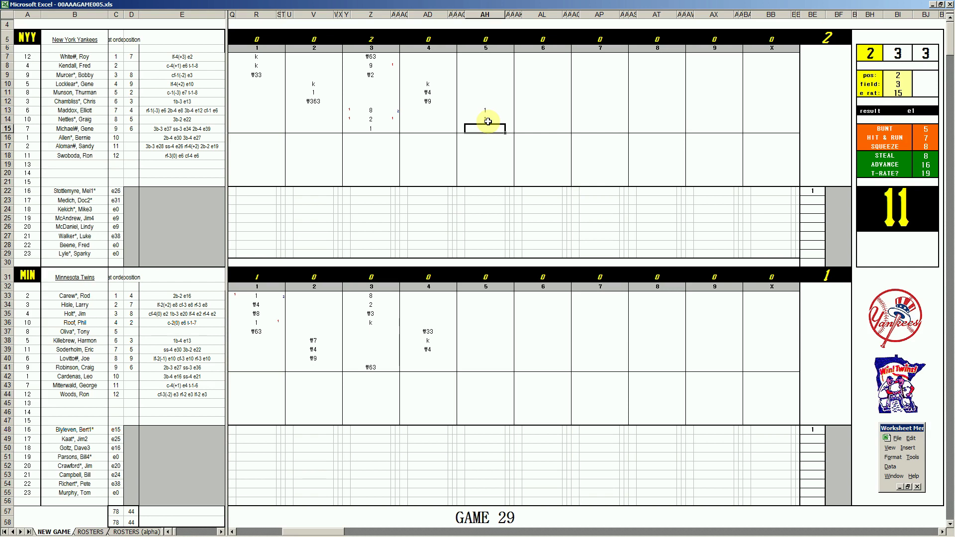
type("#4")
key("Up")
key("Up")
key("Up")
key("Up")
key("Up")
key("Up")
key("Up")
key("Up")
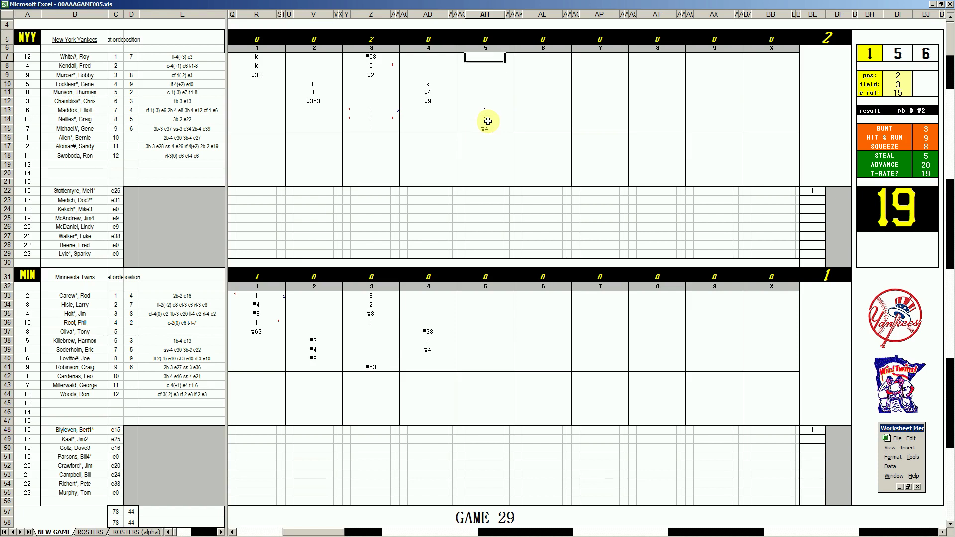
Record 8 for the leadoff batter and 9 for the second batter in the fifth inning
type("8")
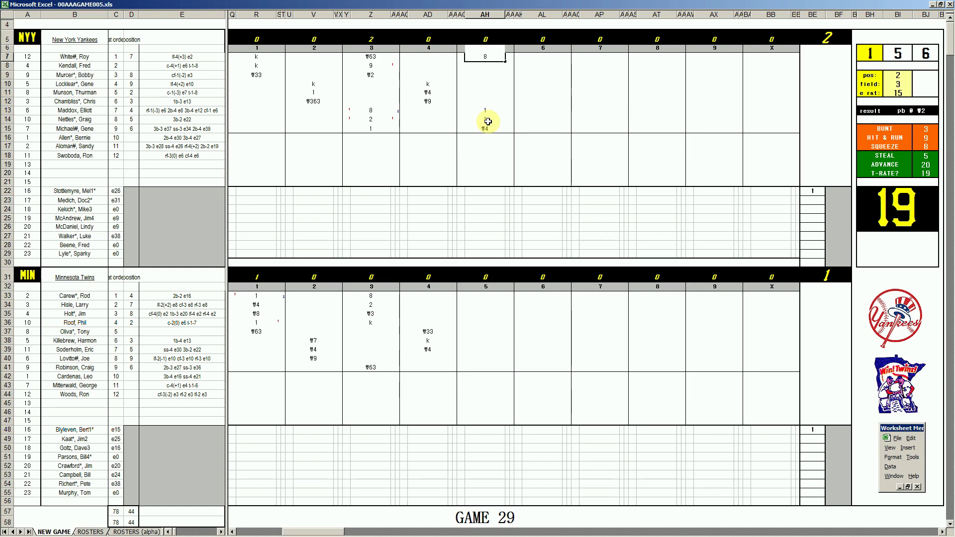
key("Return")
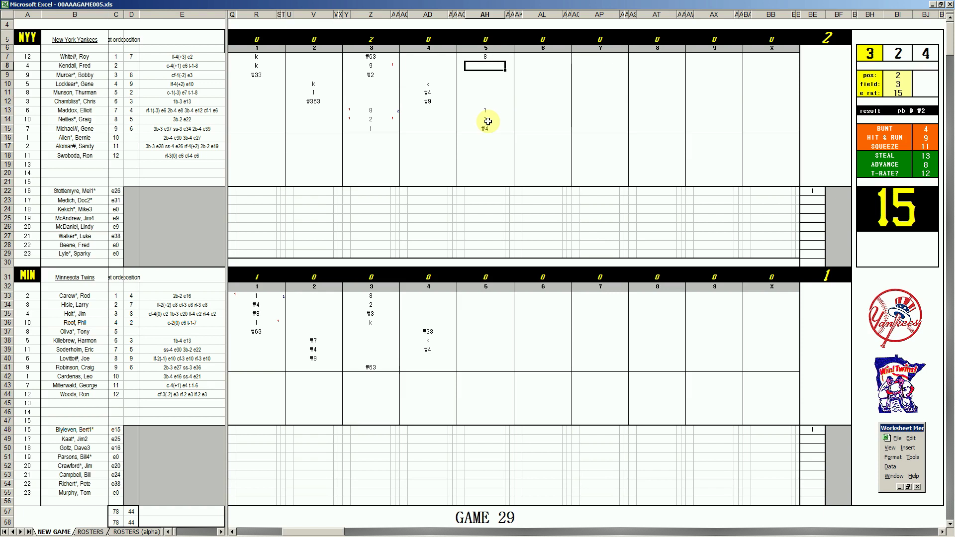
type("9")
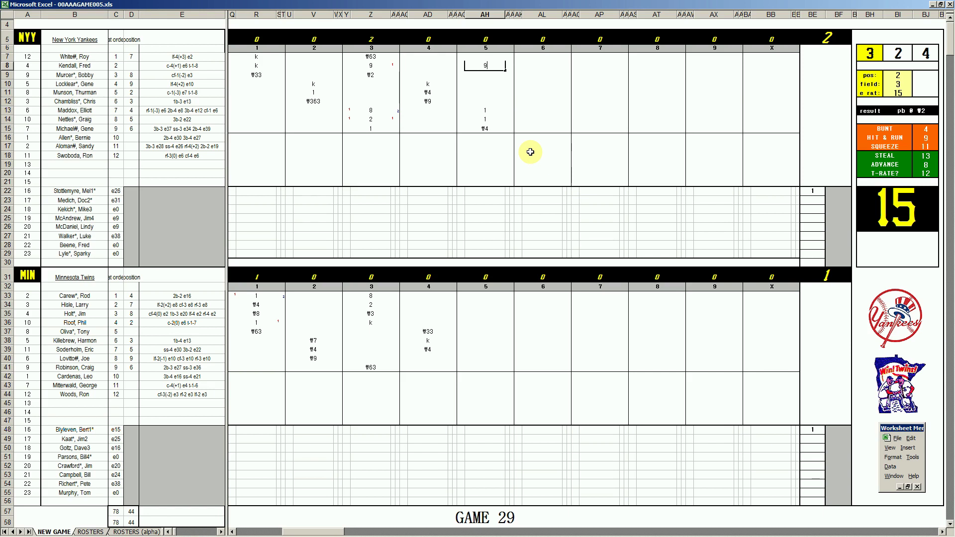
key("Return")
Add red 1 run markers in AI8 and AG13, and enter 8 for the third batter
key("Up")
key("Right")
type("1")
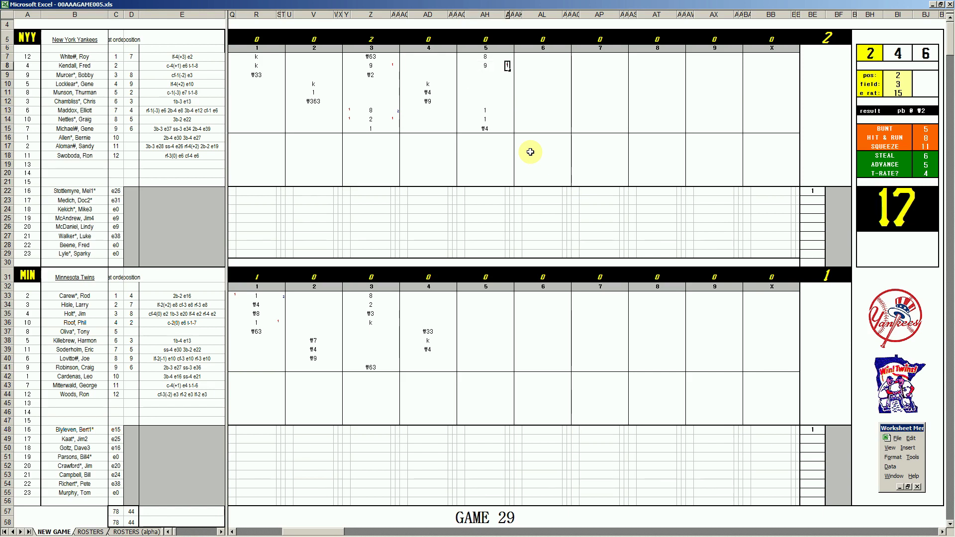
key("Left")
key("Left")
key("Down")
key("Down")
key("Down")
key("Down")
key("Down")
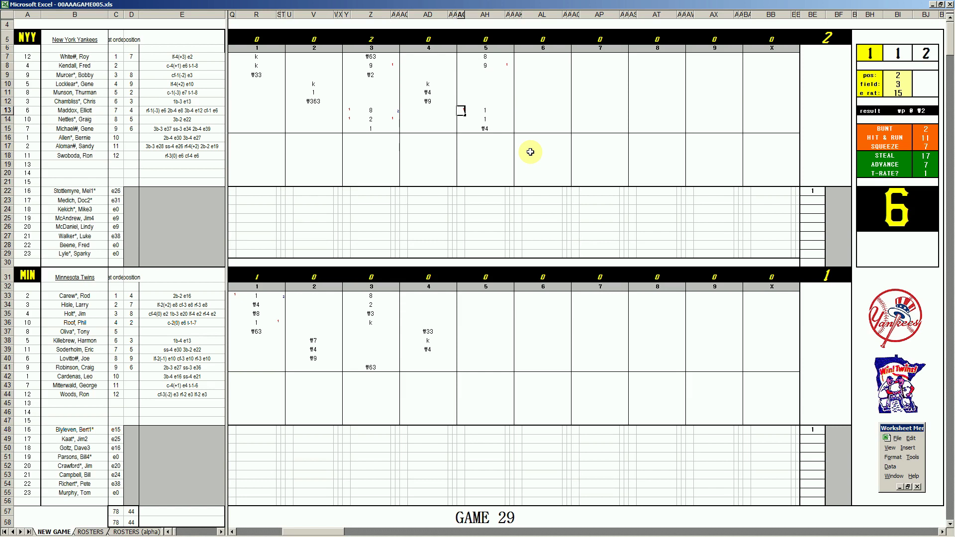
type("1")
key("Right")
key("Up")
key("Up")
key("Up")
key("Up")
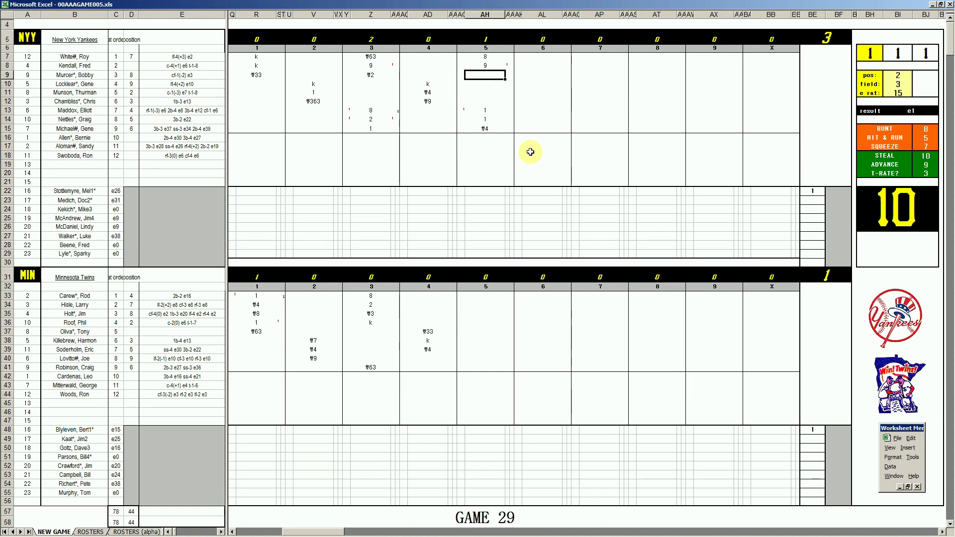
type("8")
key("Return")
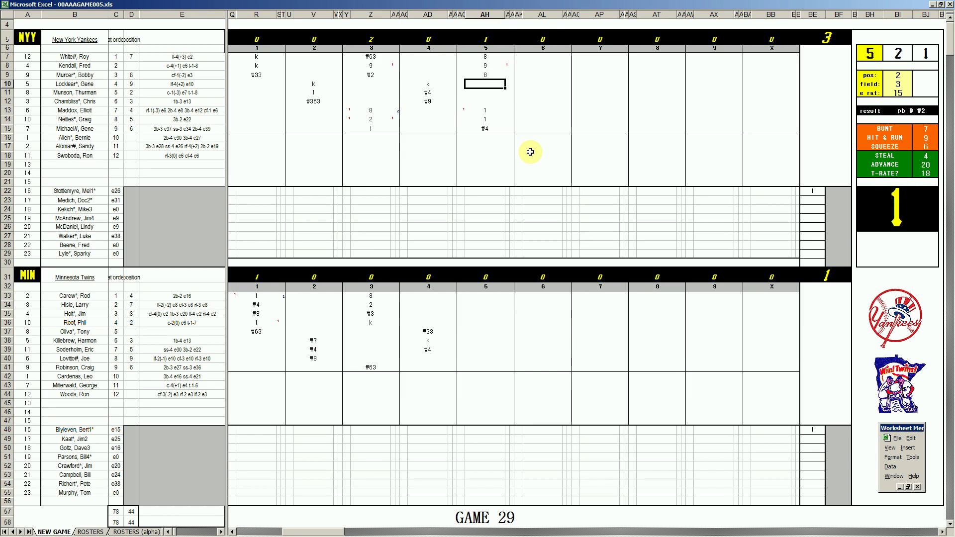
Set pos to 9 and start entering #9 for the fourth batter's fifth-inning cell
key("Tab")
type("9")
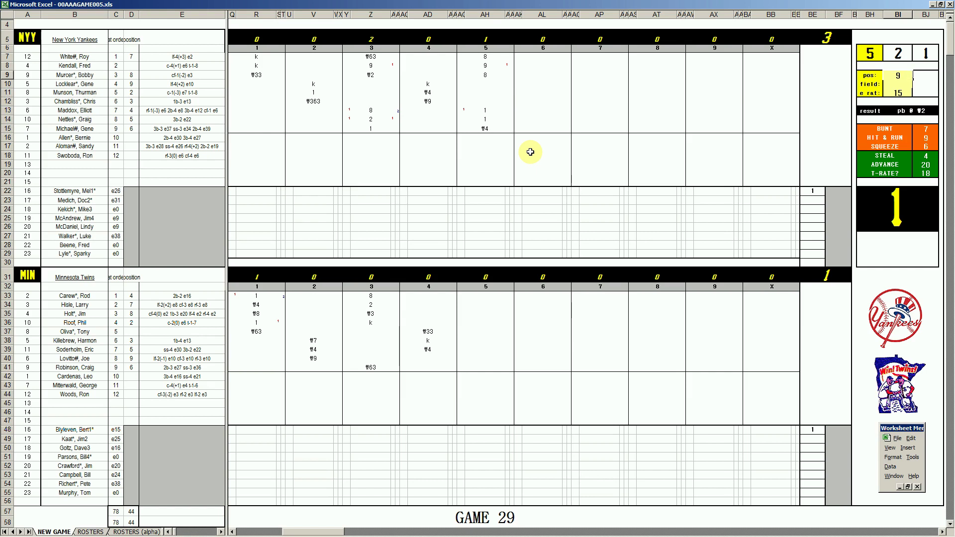
key("Return")
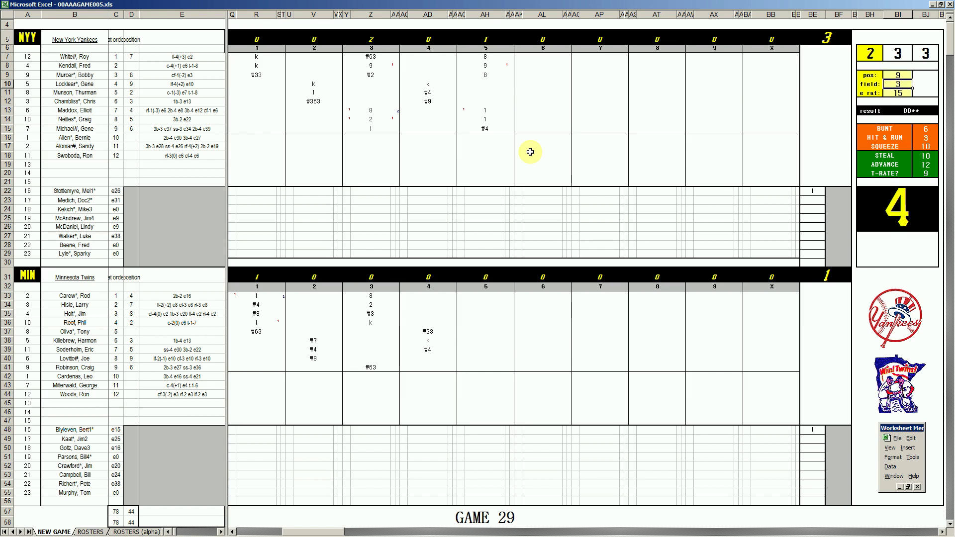
key("Return")
key("Return")
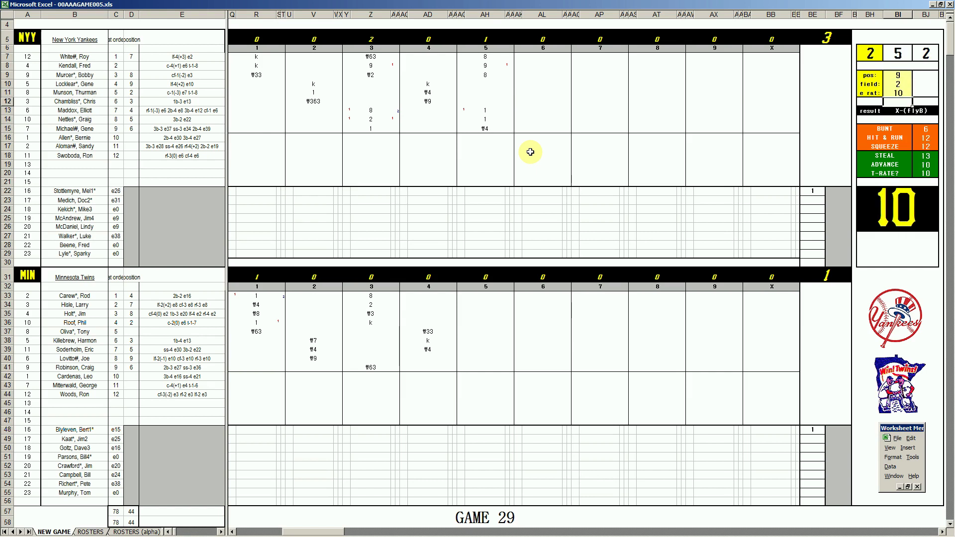
left_click(486, 85)
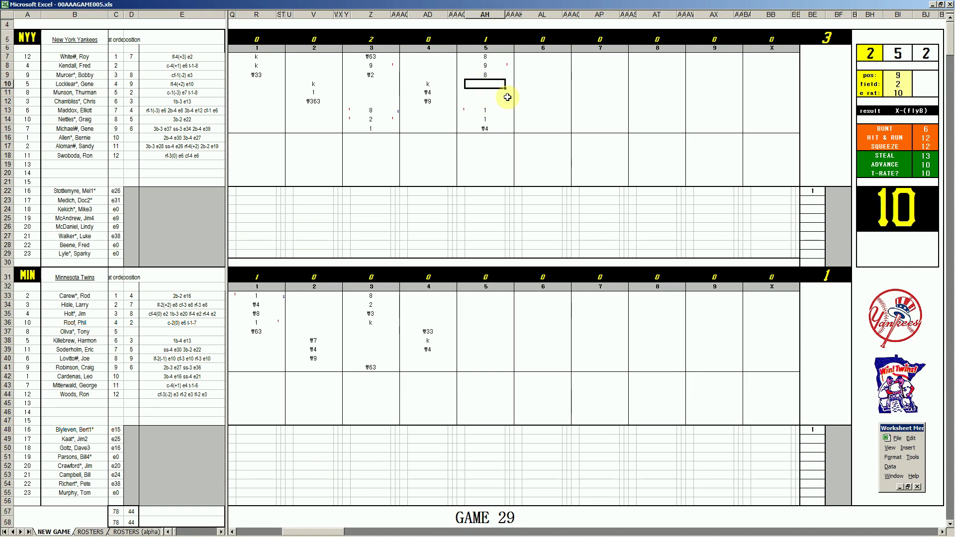
type("#9")
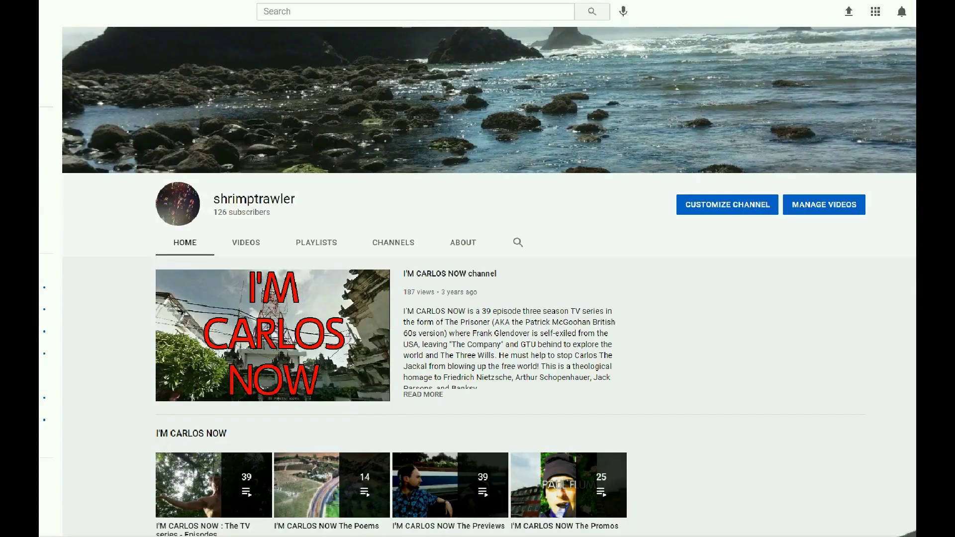
Scroll down the YouTube channel page past the Strat-O-Matic Baseball playlist rows
scroll(478, 279, "down", 3)
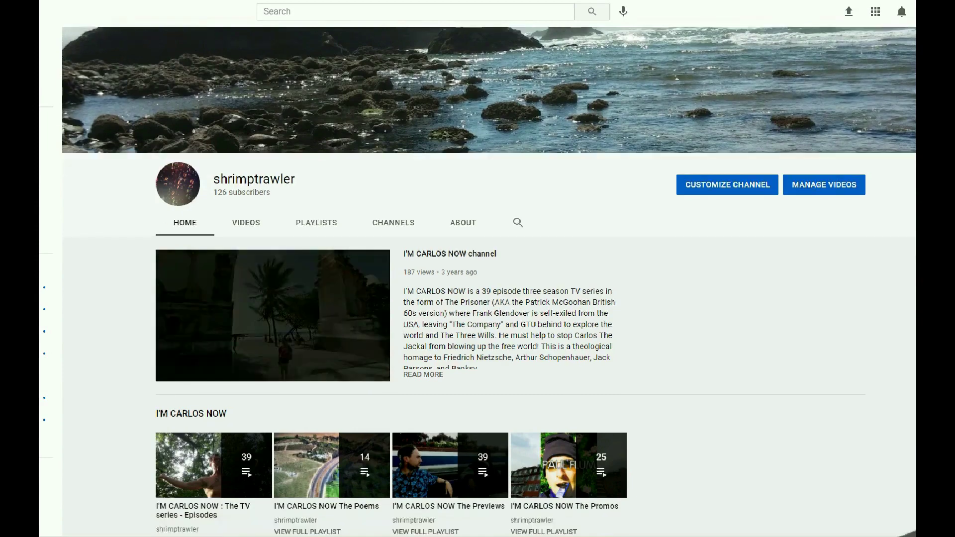
scroll(477, 279, "down", 4)
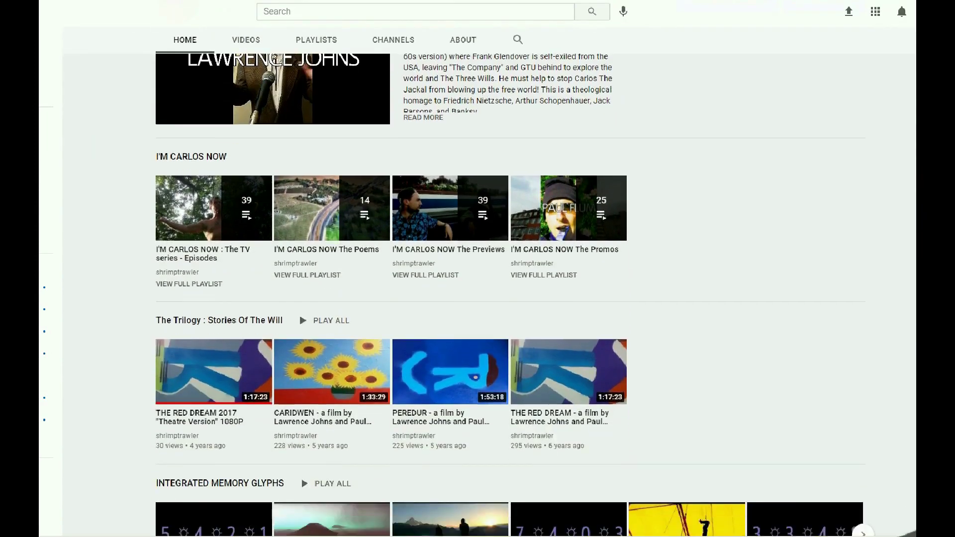
scroll(478, 279, "down", 5)
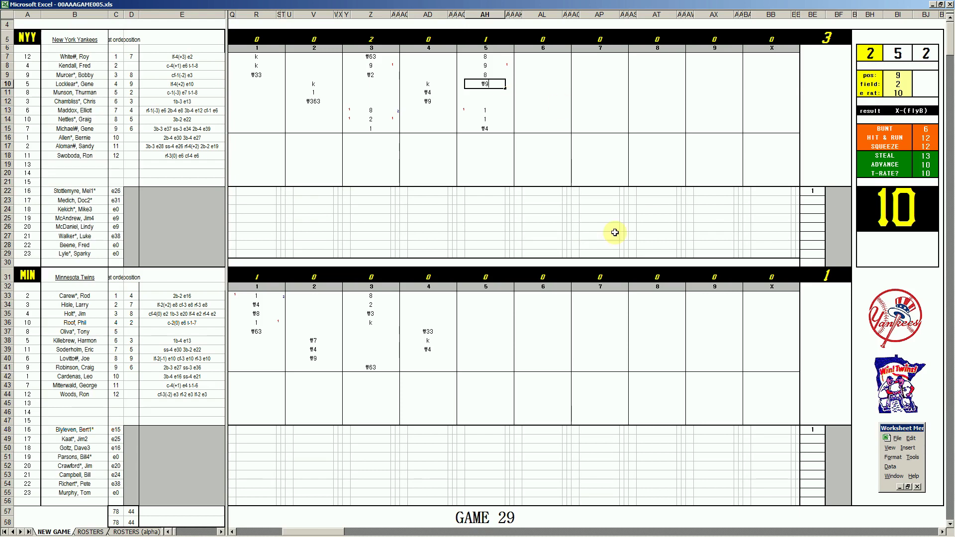
Commit the Yankees' #9 play and set the pos value to 5
left_click(475, 362)
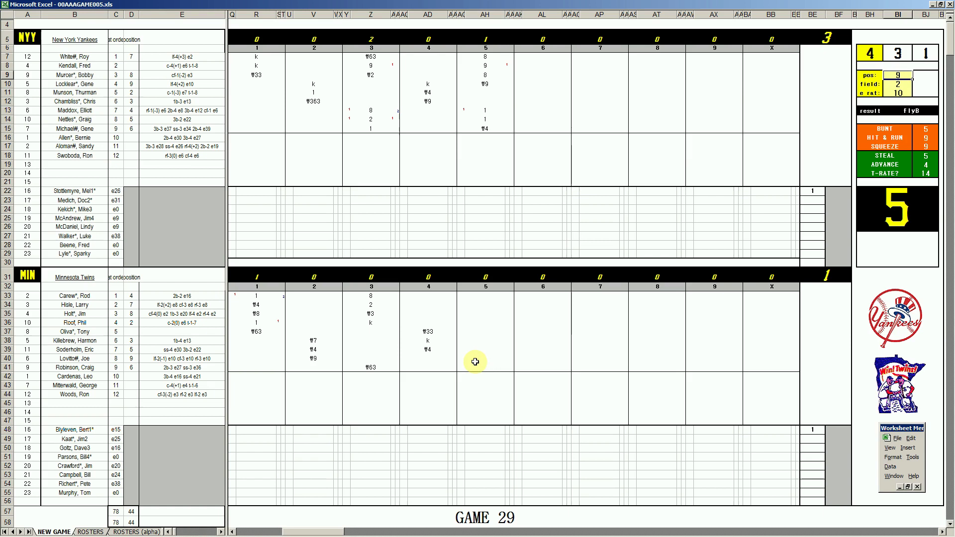
type("5")
key("Return")
key("Return")
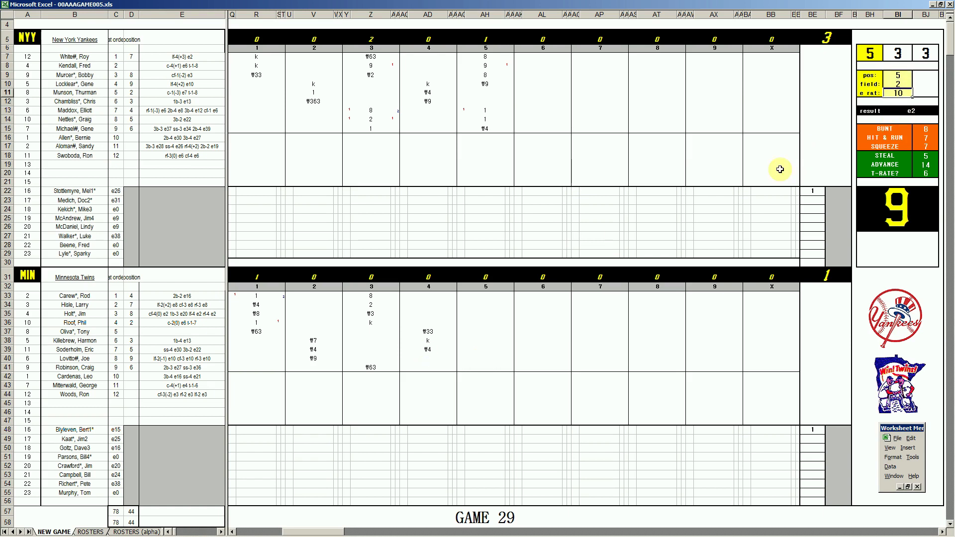
Enter 2e5 in AH40, #8 in AH41 and #43 in AH33 for the Twins' fifth inning
left_click(475, 357)
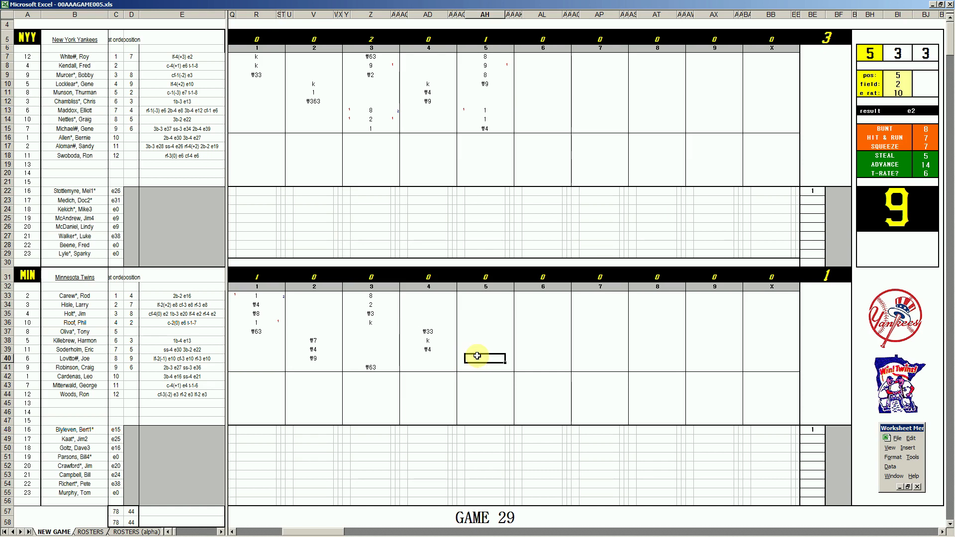
type("2e5")
key("Return")
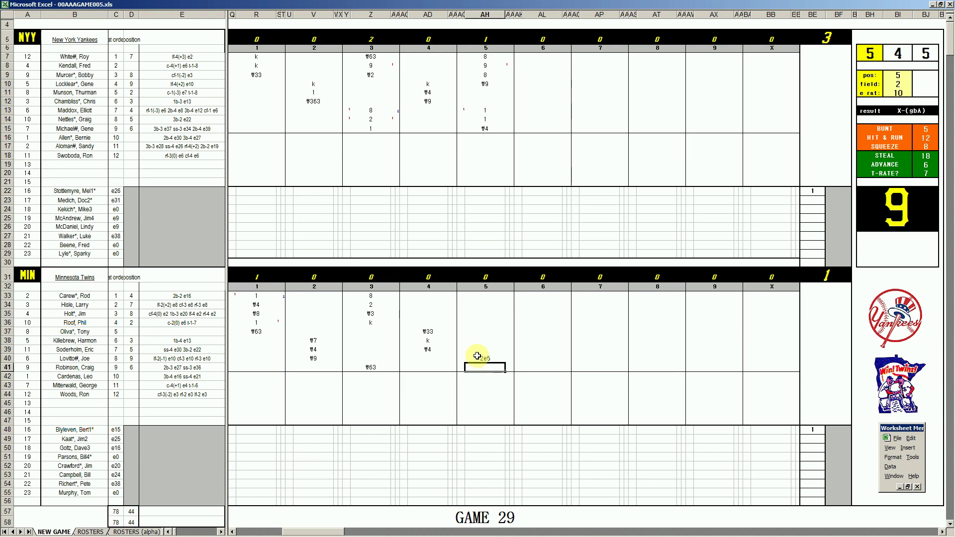
type("#8")
key("Up")
key("Up")
key("Up")
key("Up")
key("Up")
key("Up")
key("Up")
key("Up")
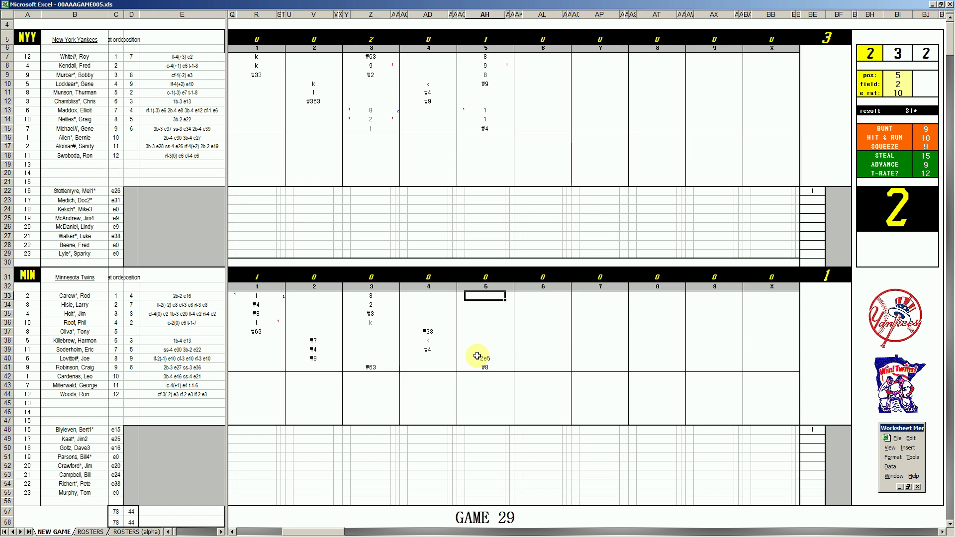
type("#43")
key("Return")
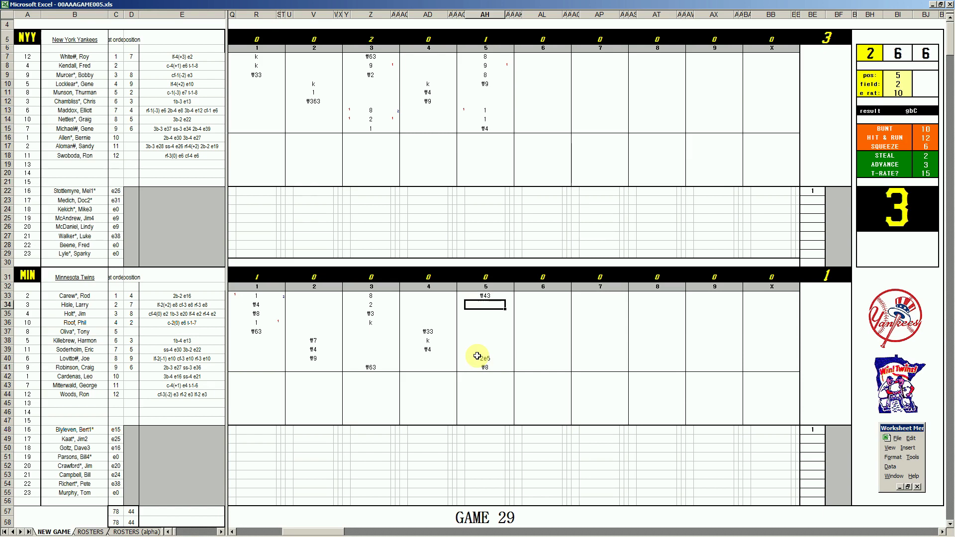
Finish the Twins' fifth with #2, then record #9 in AL11 for the Yankees' sixth
type("#2")
left_click(533, 91)
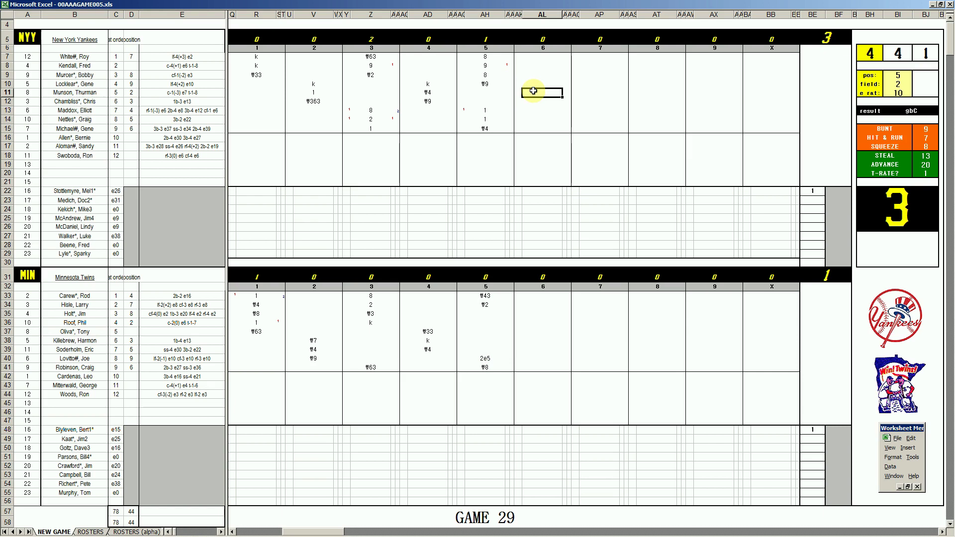
type("#9")
key("Return")
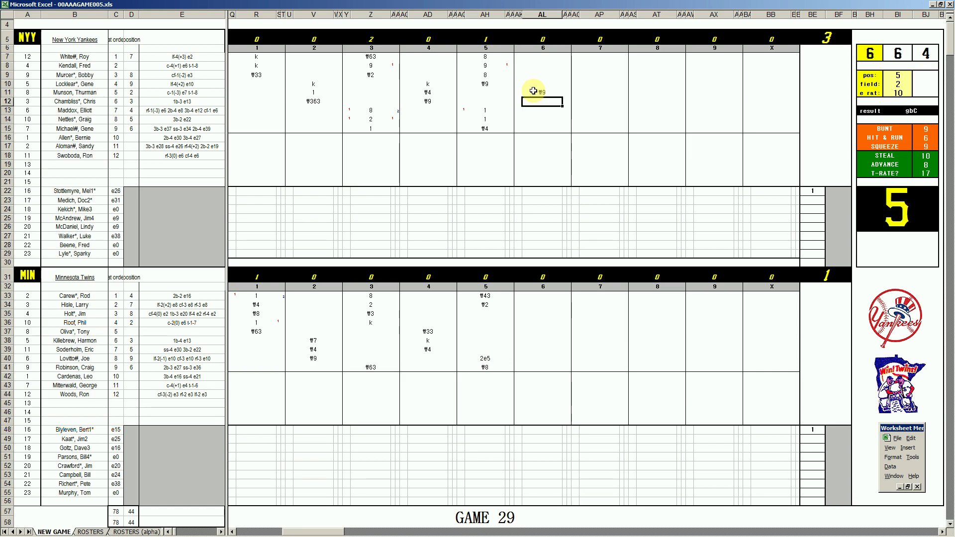
Set pos to 6, field to 3 and e rat to 36 in the dice panel
key("Tab")
type("6")
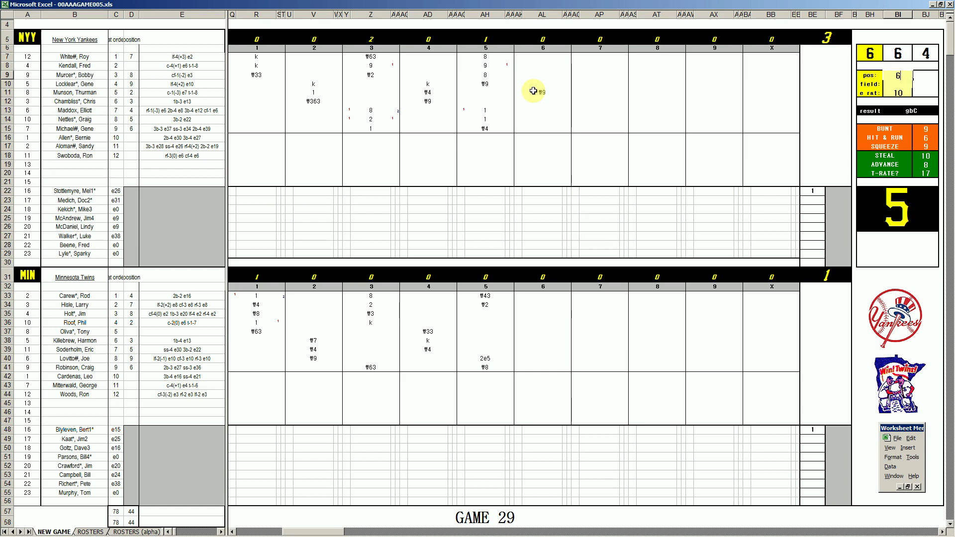
key("Return")
type("3")
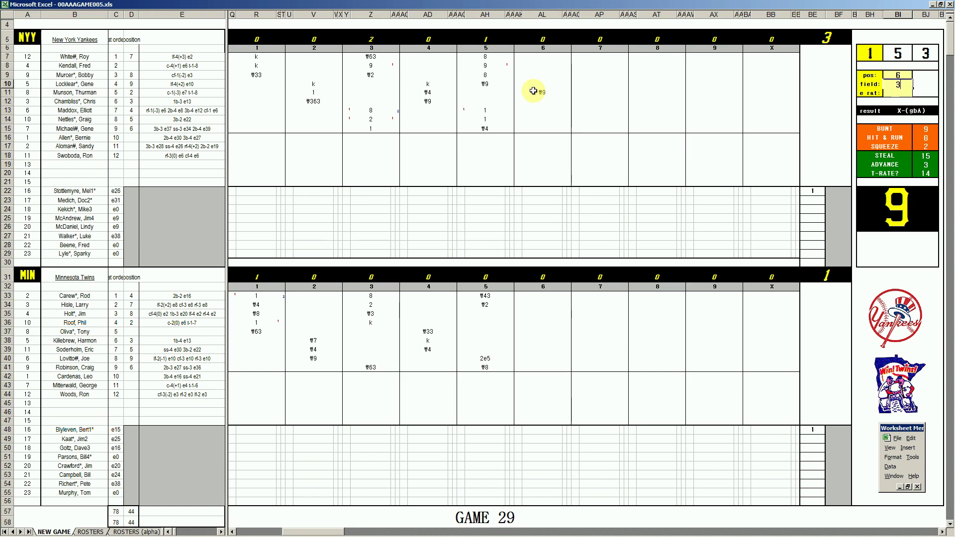
key("Return")
type("36")
key("Return")
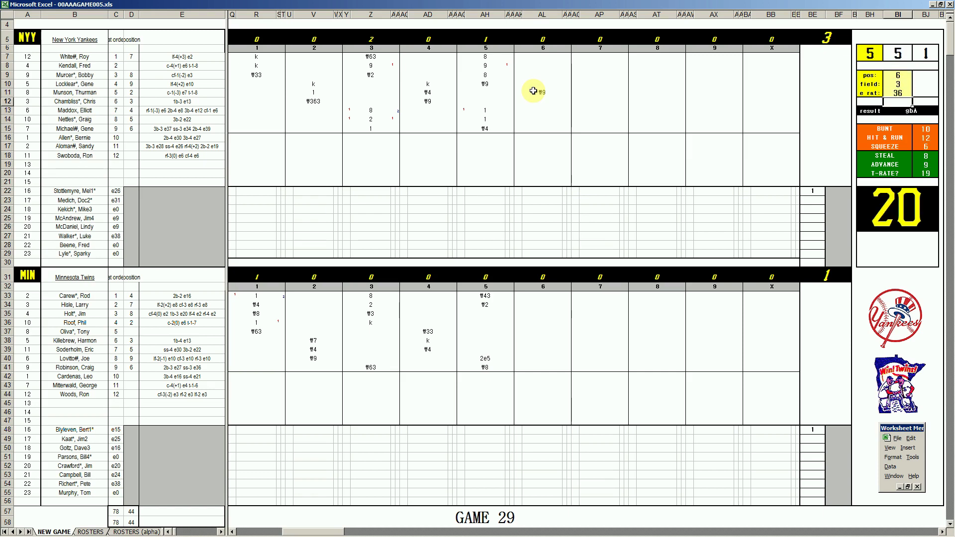
Record #63 in AL12 and k in AL13 for the Yankees' sixth inning
left_click(540, 103)
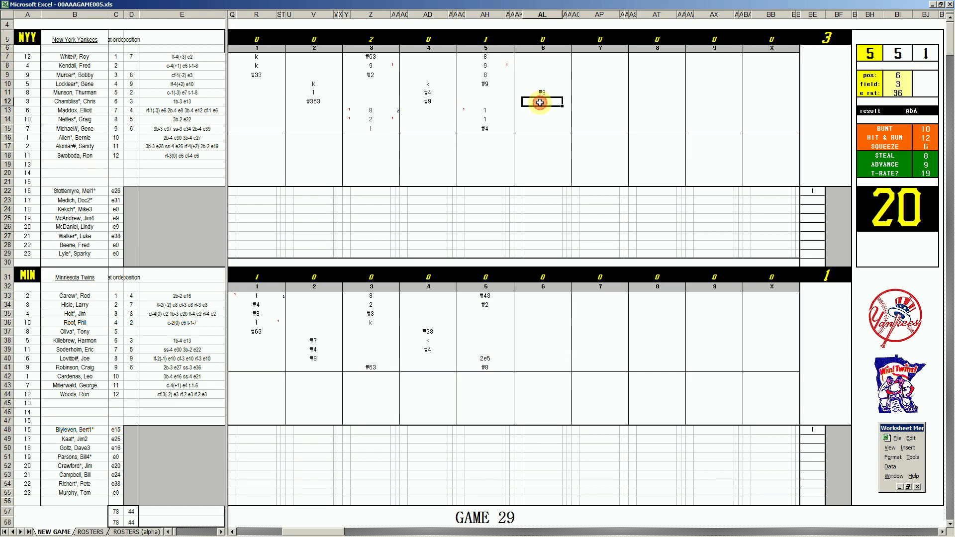
type("#3")
key("Return")
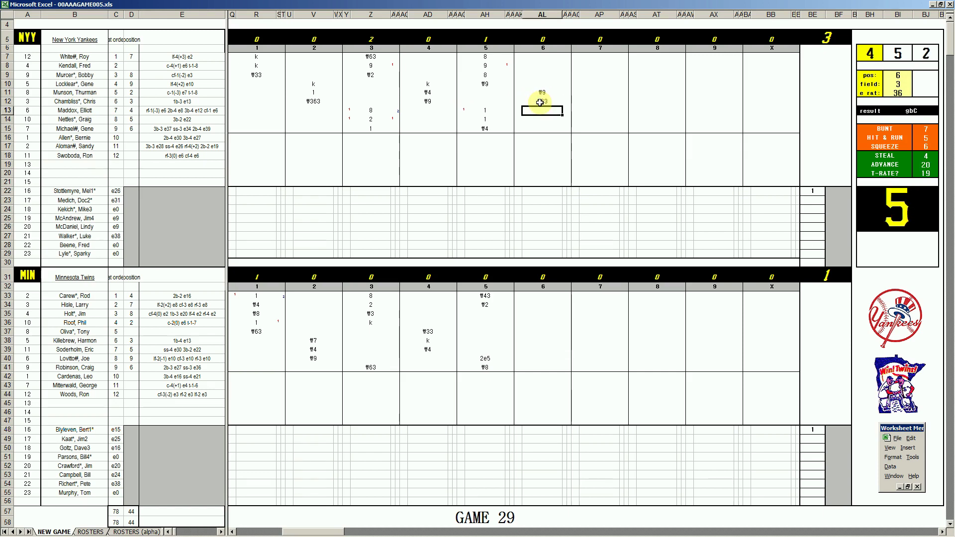
type("k")
Enter 8, #7 and #463 down rows 35–37 of the Twins' sixth-inning column
left_click(547, 313)
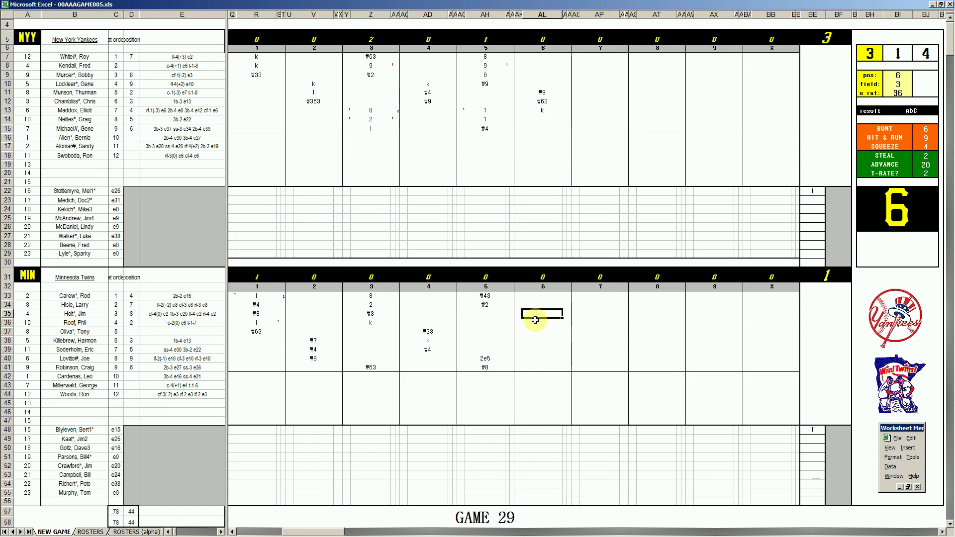
type("8")
key("Return")
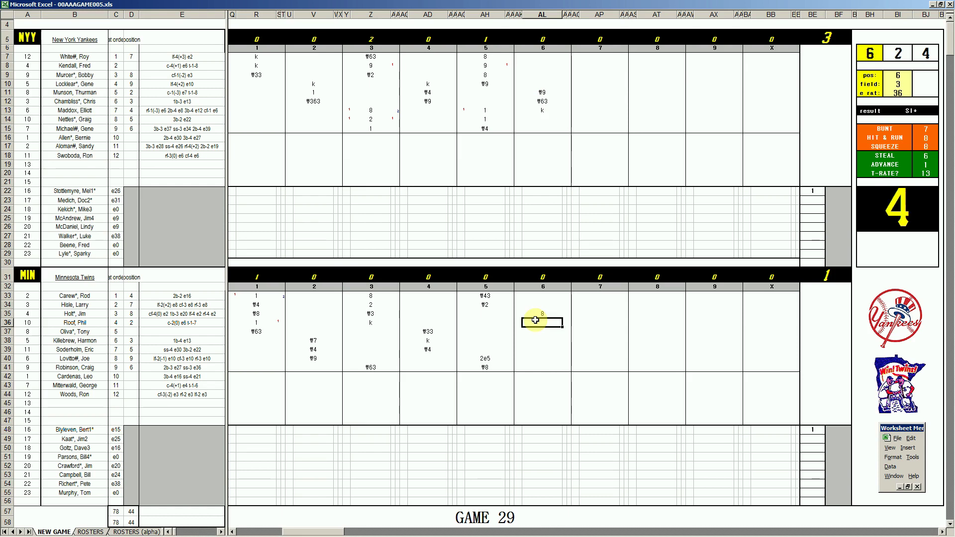
type("#7")
key("Return")
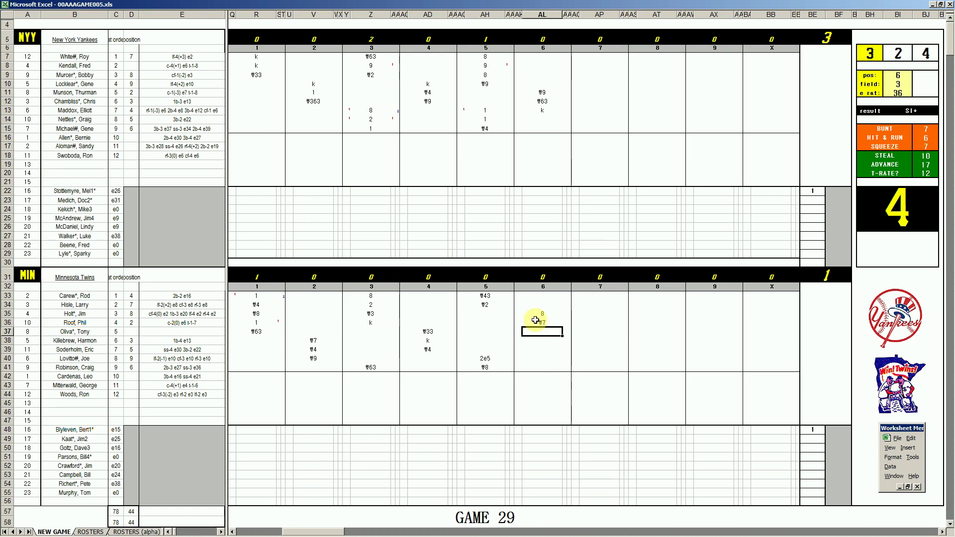
type("#463")
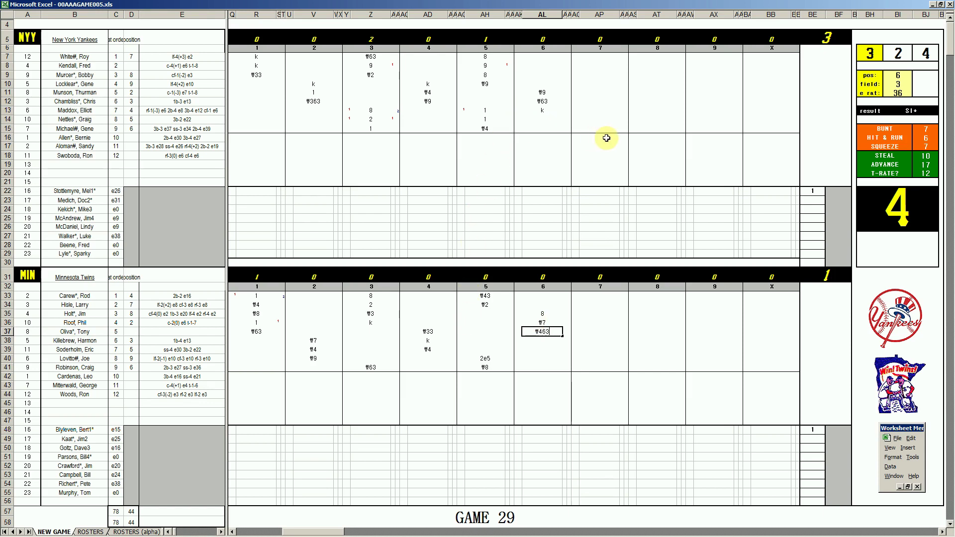
Record #43 in AP14, k below it, and a leadoff 1 in AP7 for the seventh
left_click(586, 120)
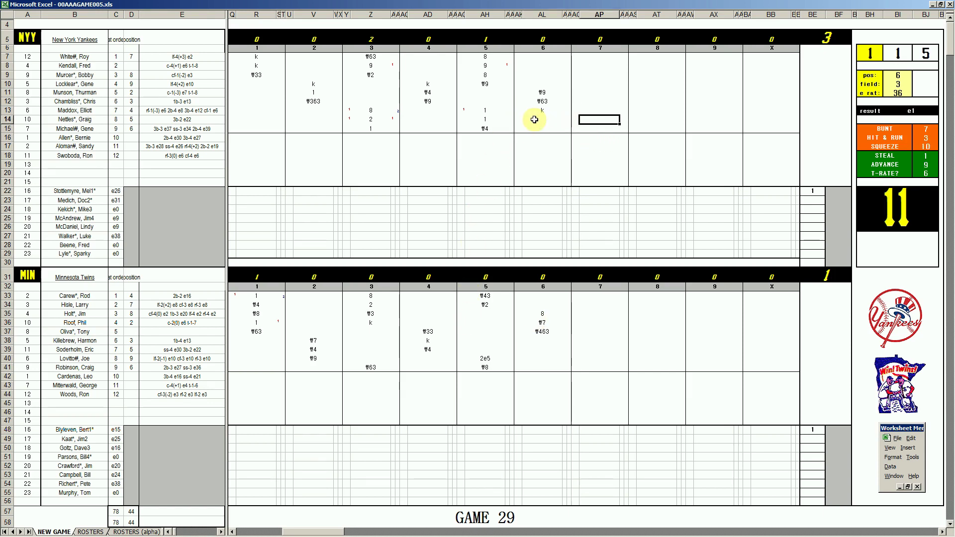
type("#43")
key("Return")
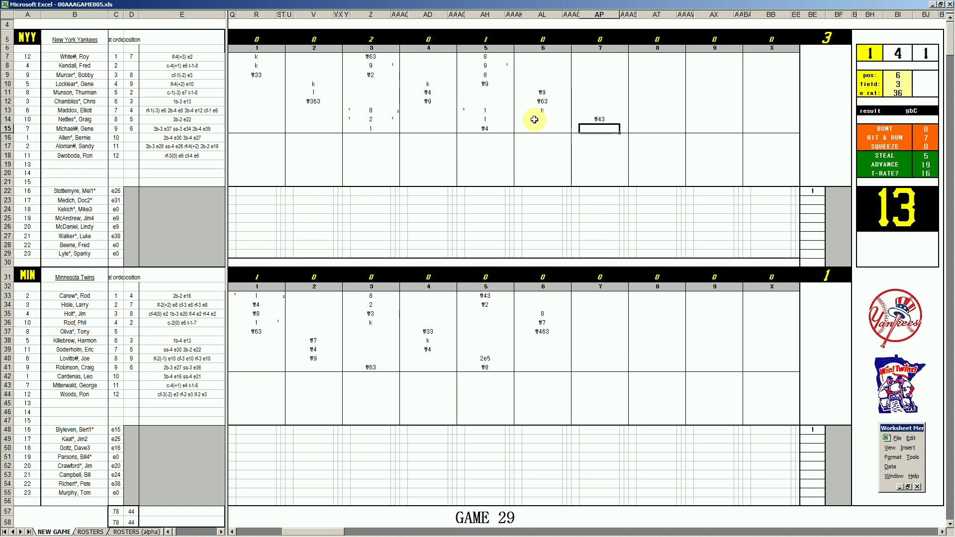
type("k")
key("Return")
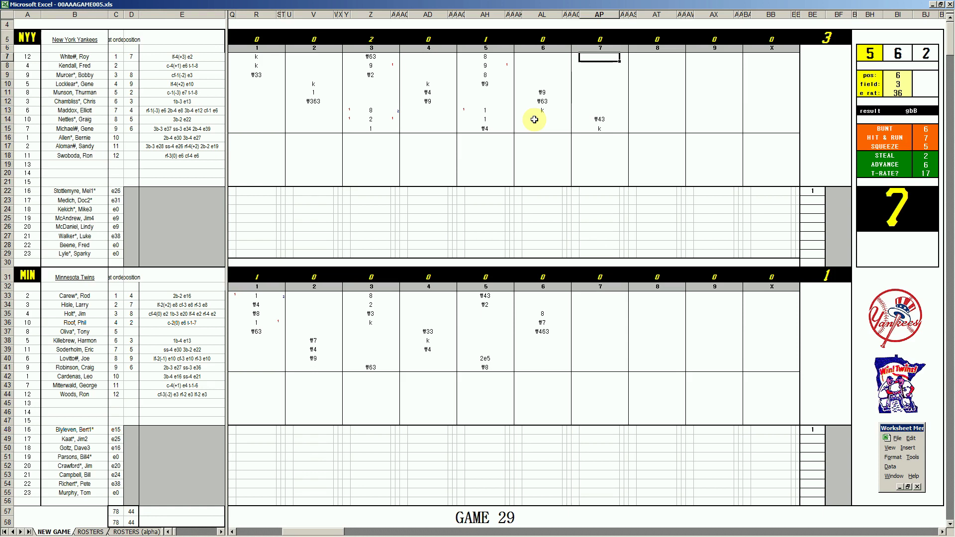
type("1")
key("Return")
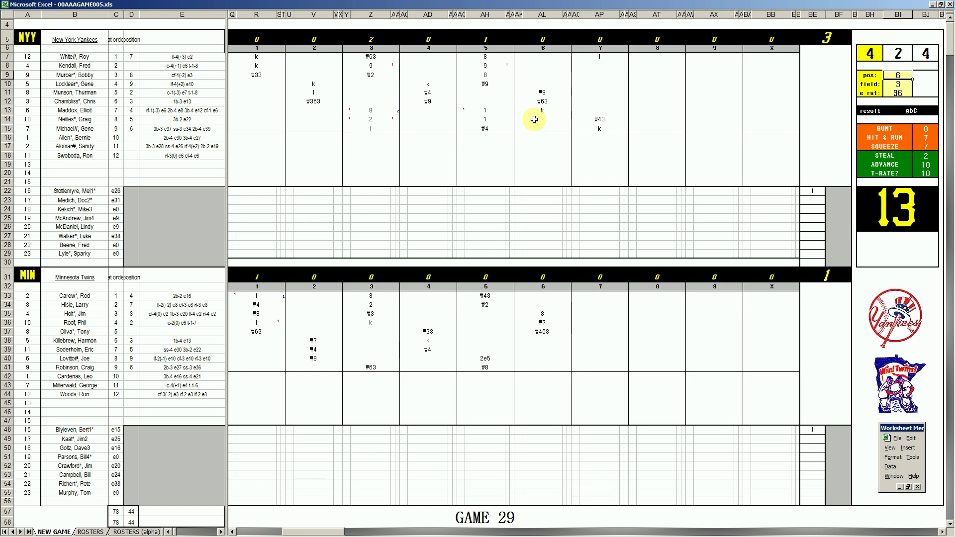
Set pos to 4 and field to 2 in the side panel
type("4")
key("Return")
type("2")
key("Return")
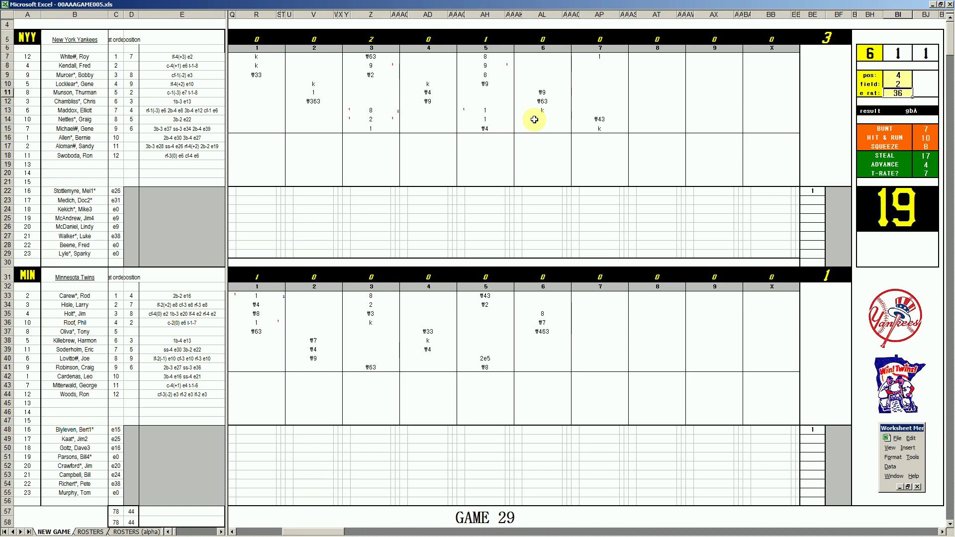
left_click(605, 65)
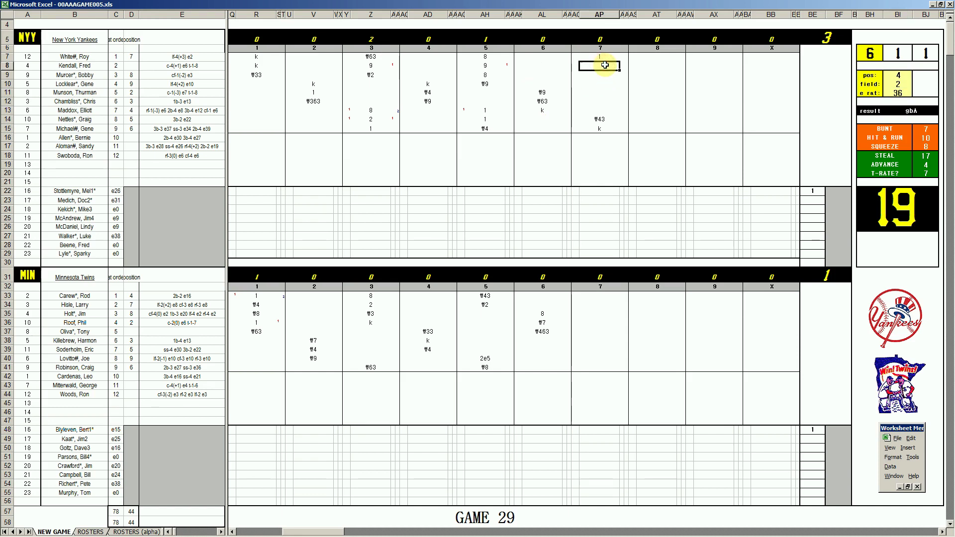
Type ₩43 (\43) into AP8 of the Yankees' seventh inning
type("\\43")
mouse_move(630, 535)
left_click(679, 530)
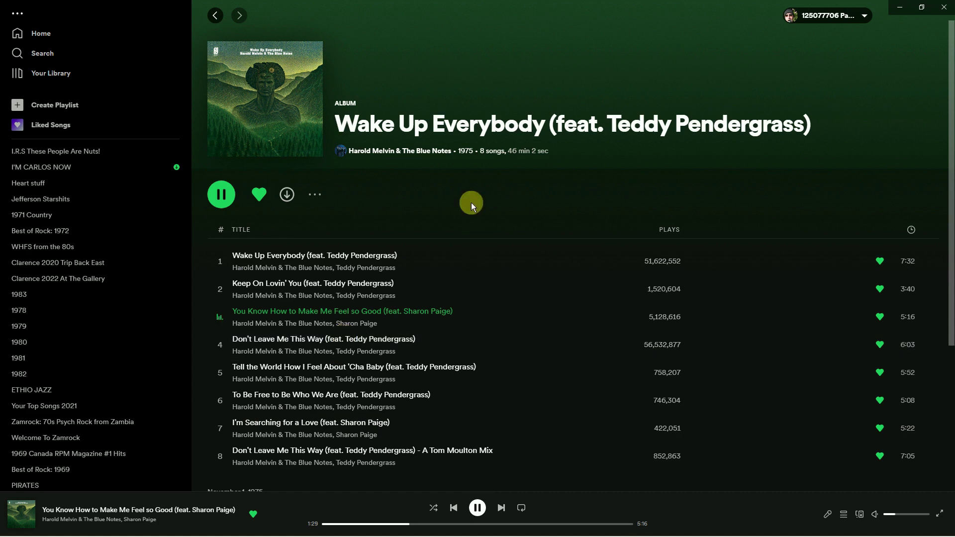
mouse_move(222, 533)
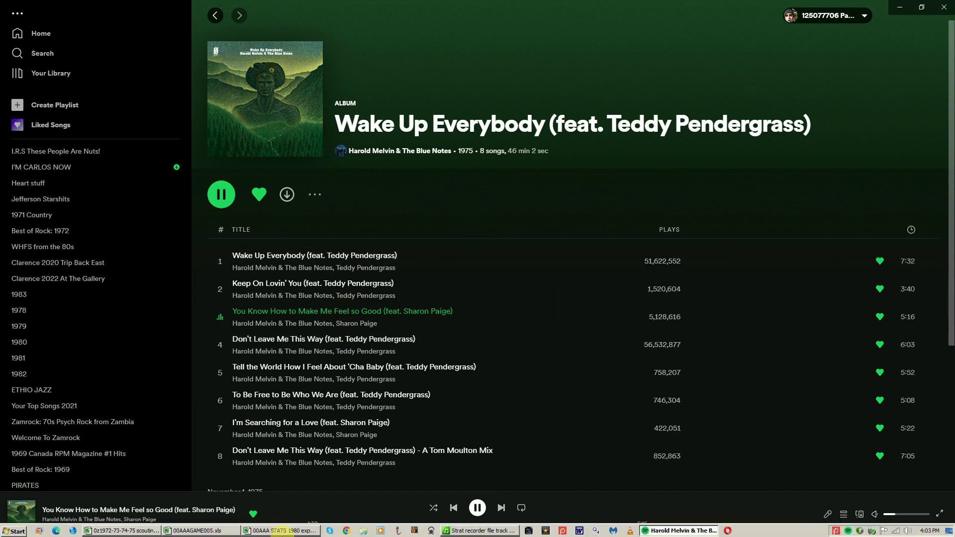
left_click(222, 532)
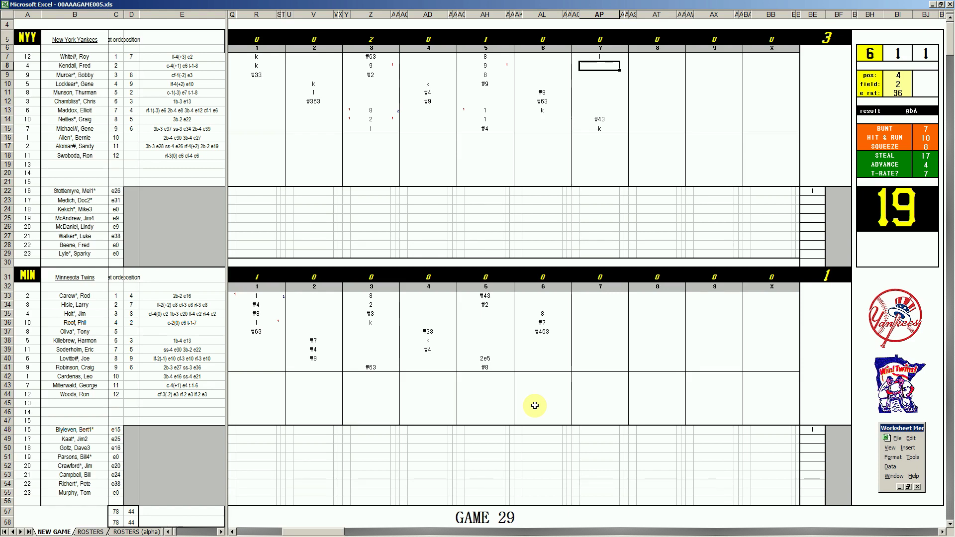
Commit ₩43 in AP8, then enter 1, ₩4 and 1 in the Twins' seventh rows 38–40
type("\\43")
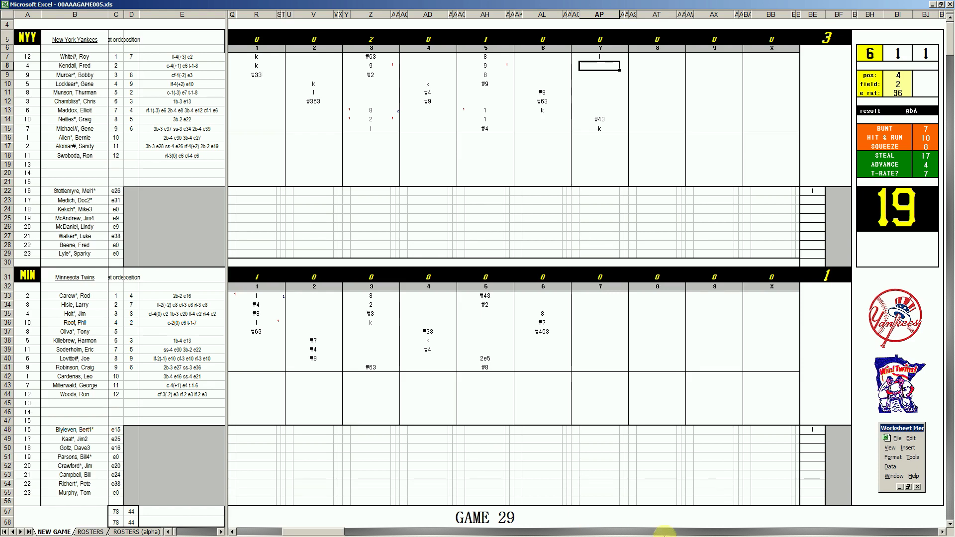
left_click(596, 340)
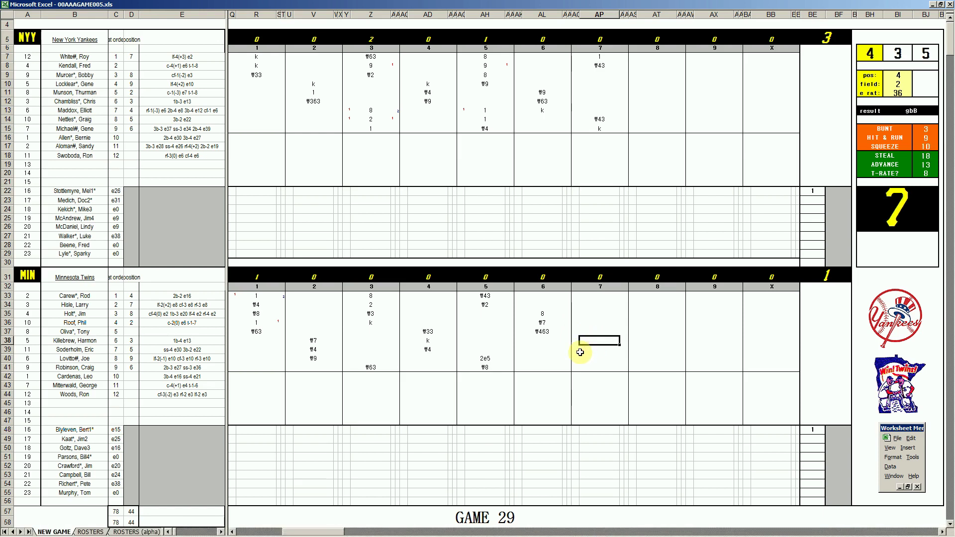
type("1")
key("Return")
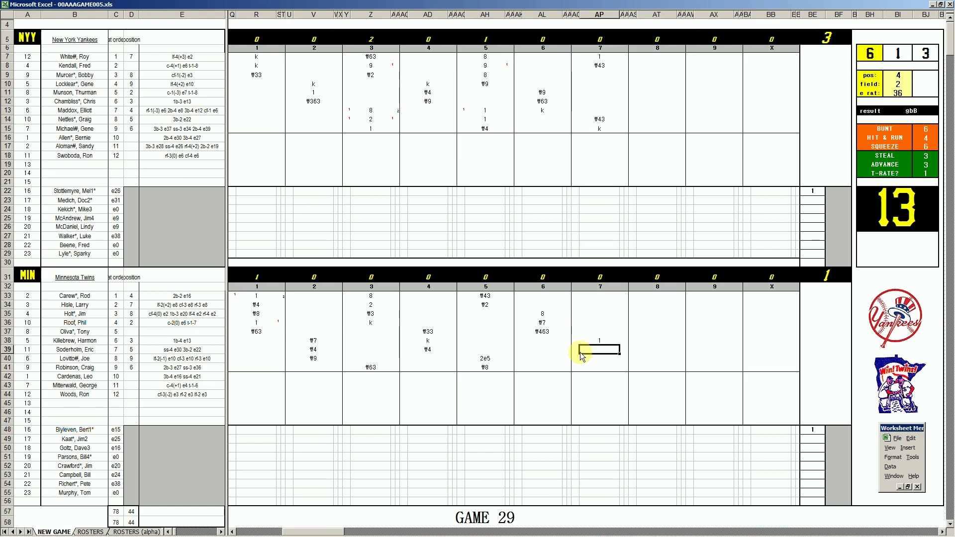
type("\\4")
key("Return")
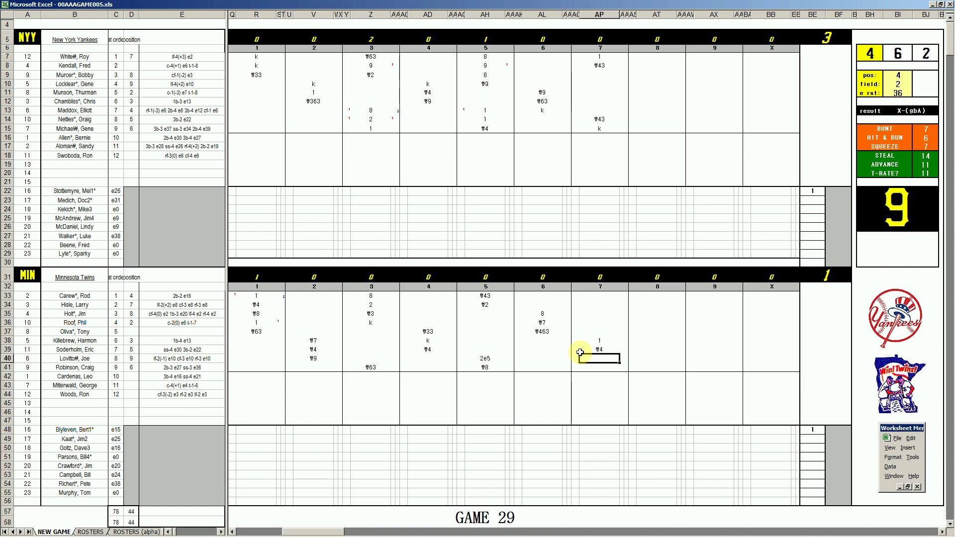
type("1")
key("Return")
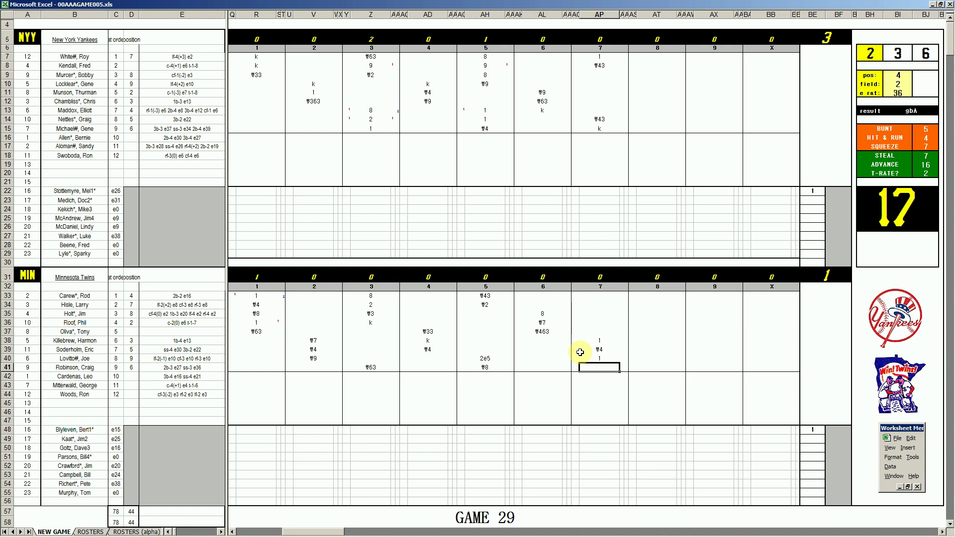
Enter ₩64 in row 41, a run marker 1, and ₩46 in AP33
type("#64")
key("Left")
key("Up")
key("Up")
key("Up")
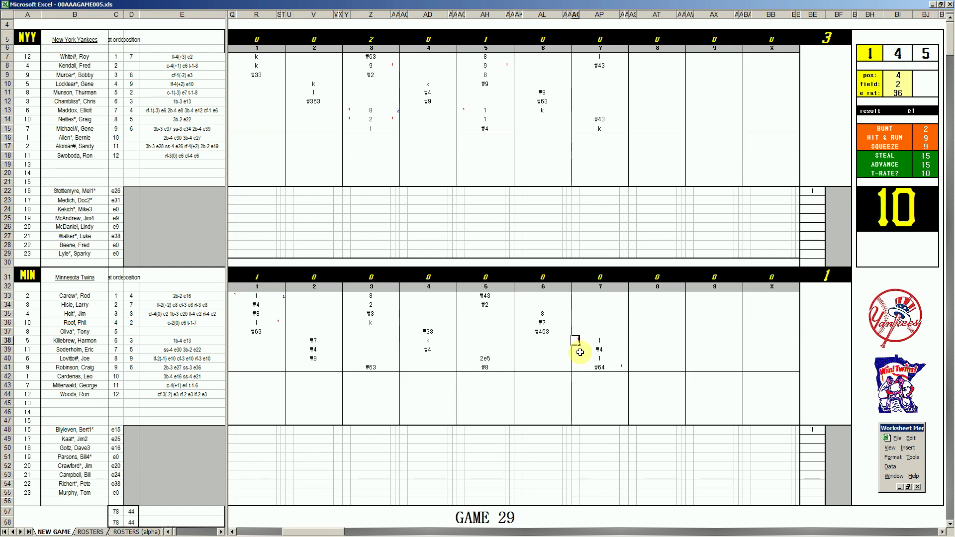
type("1")
key("Right")
key("Up")
key("Up")
key("Up")
key("Up")
key("Up")
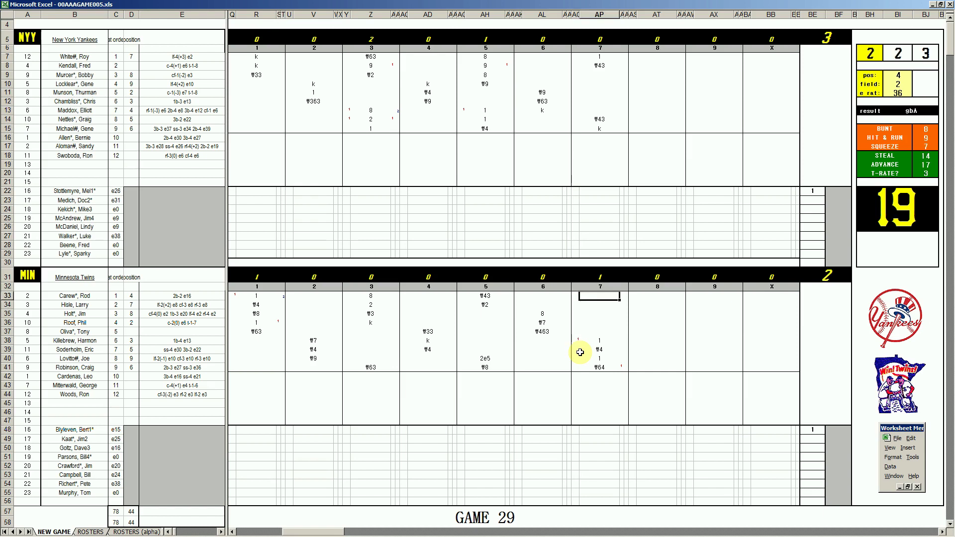
type("\\46")
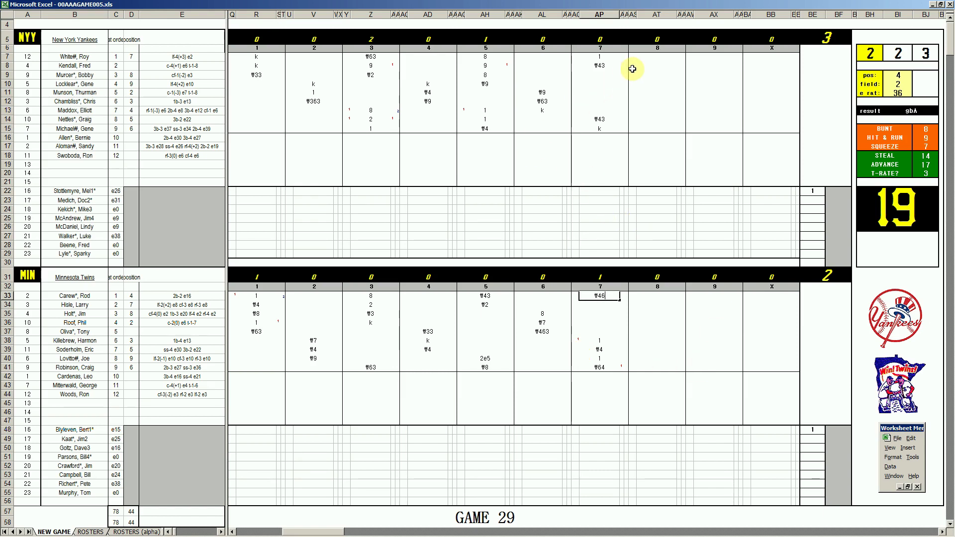
Record 8 and k in rows 9–10 of the Yankees' eighth inning
left_click(648, 73)
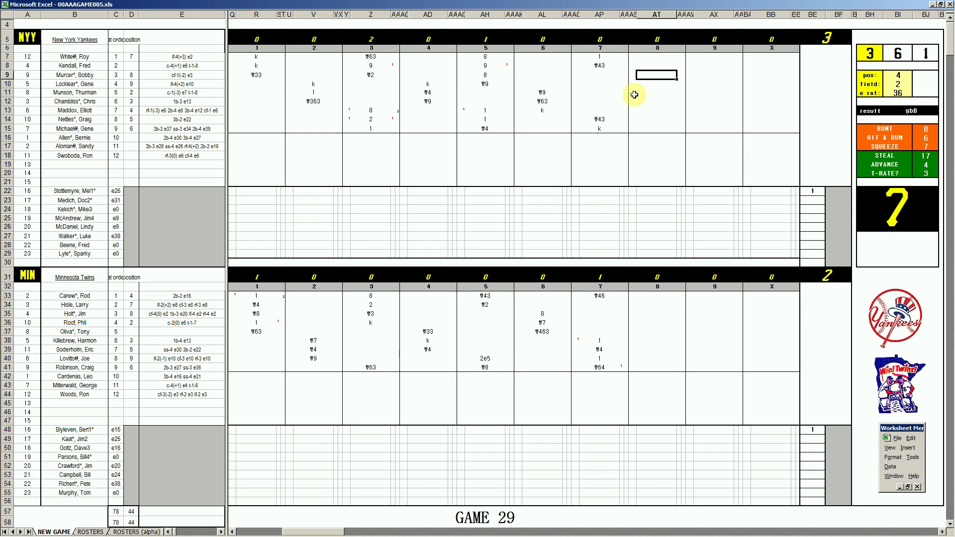
type("8")
key("Return")
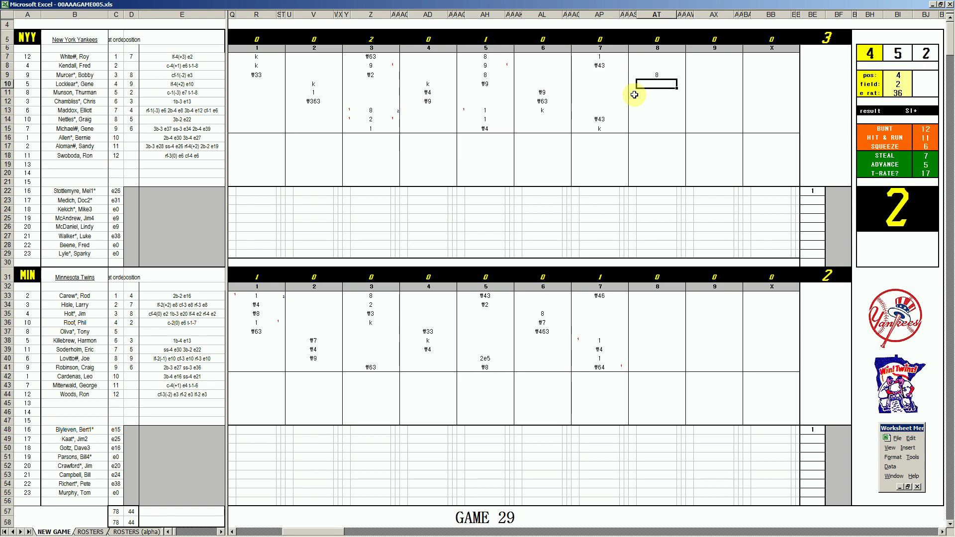
type("k")
key("Return")
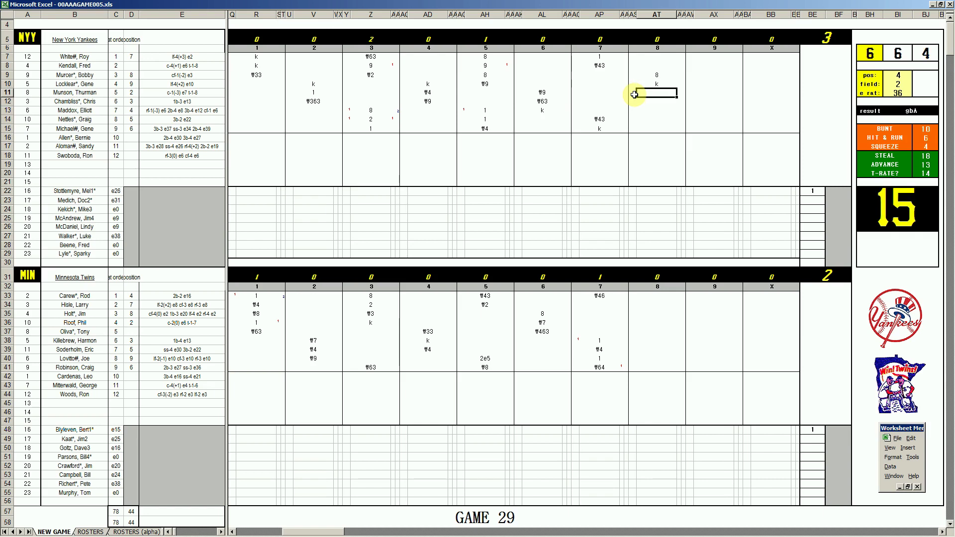
Set pos to 5 and enter ₩543 in row 11 of the eighth inning
key("Tab")
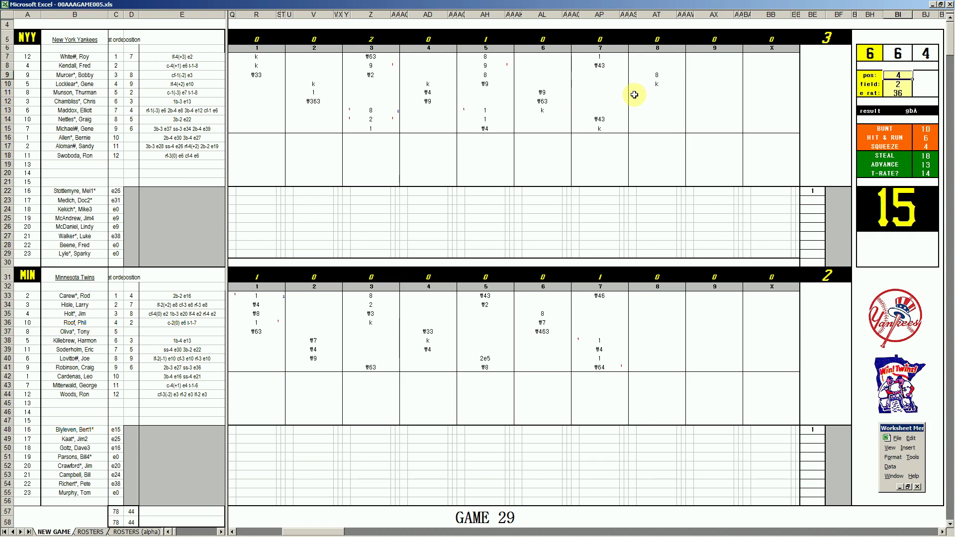
type("5")
key("Return")
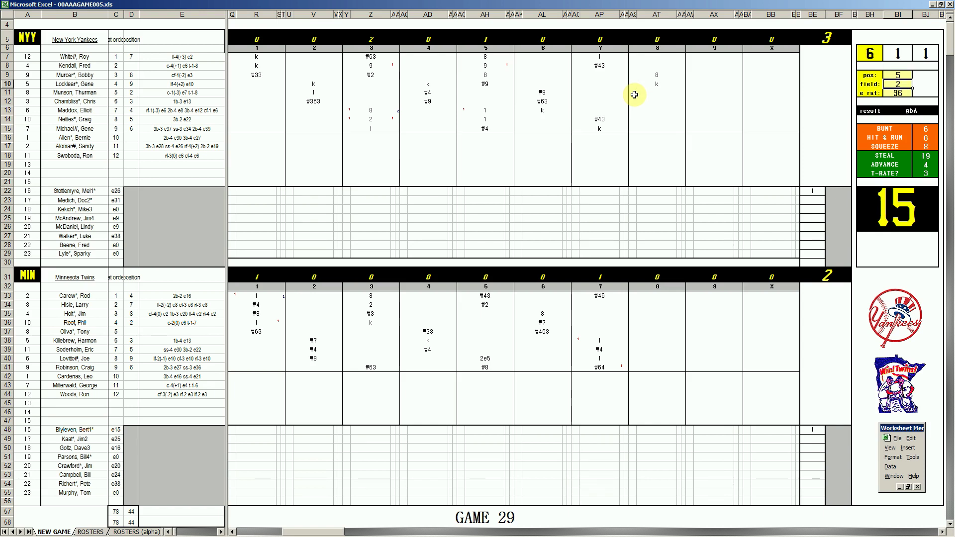
left_click(656, 91)
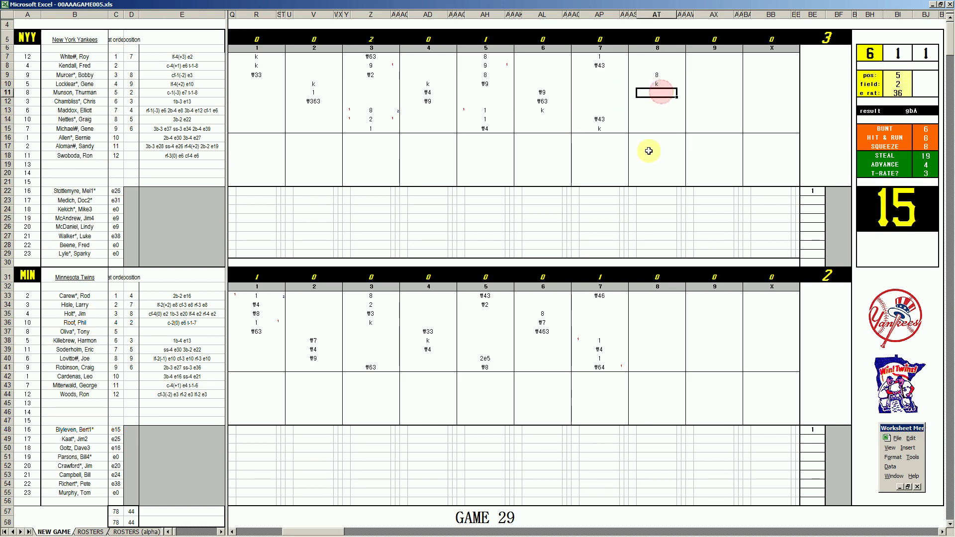
type("#543")
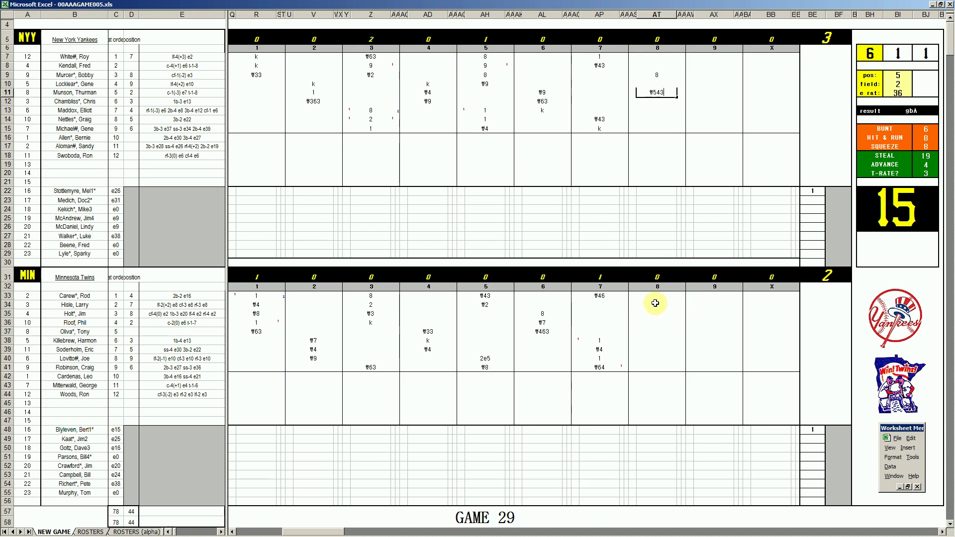
Record ₩63 in AT34 to open the Twins' eighth inning
left_click(660, 303)
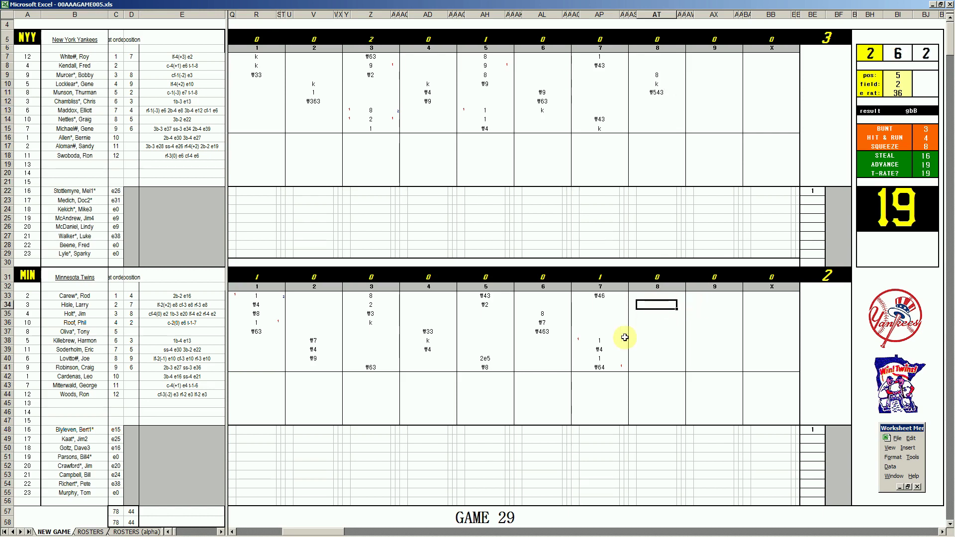
type("\\63")
key("Return")
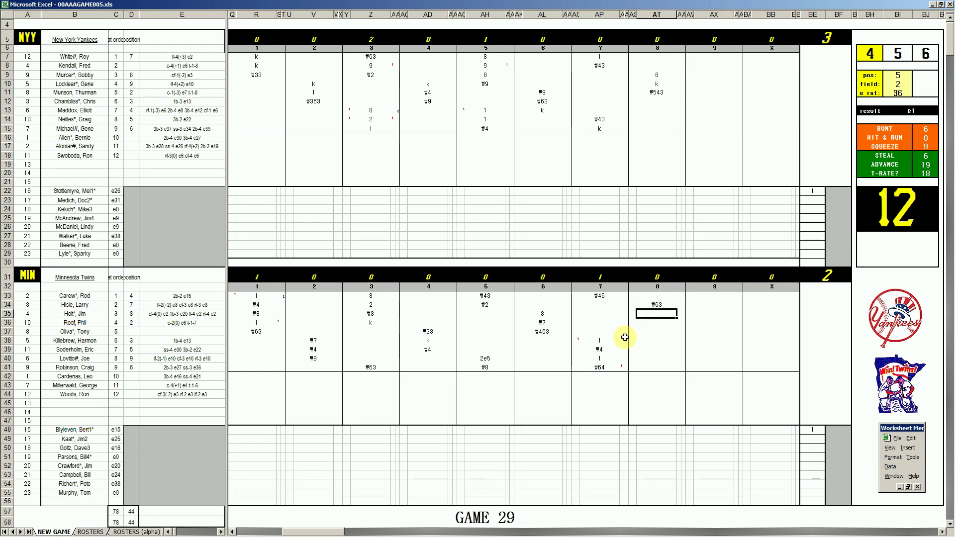
Set pos and field both to 3, then enter 1 in AT35
key("ctrl+q")
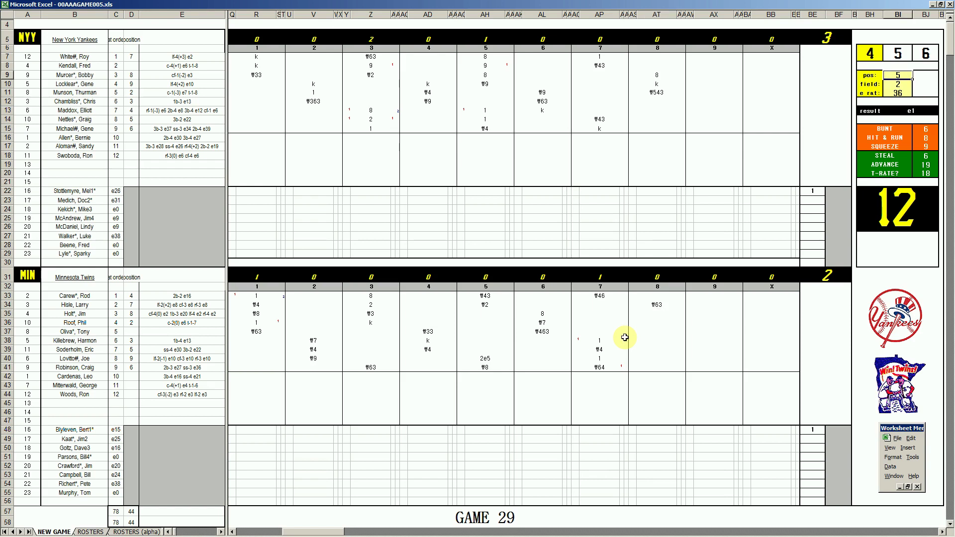
type("3")
key("Return")
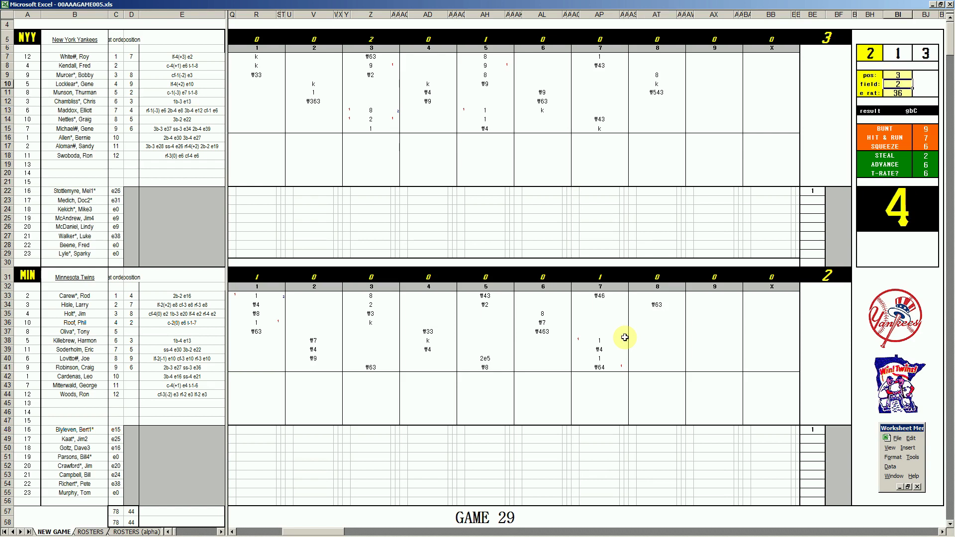
type("3")
key("Return")
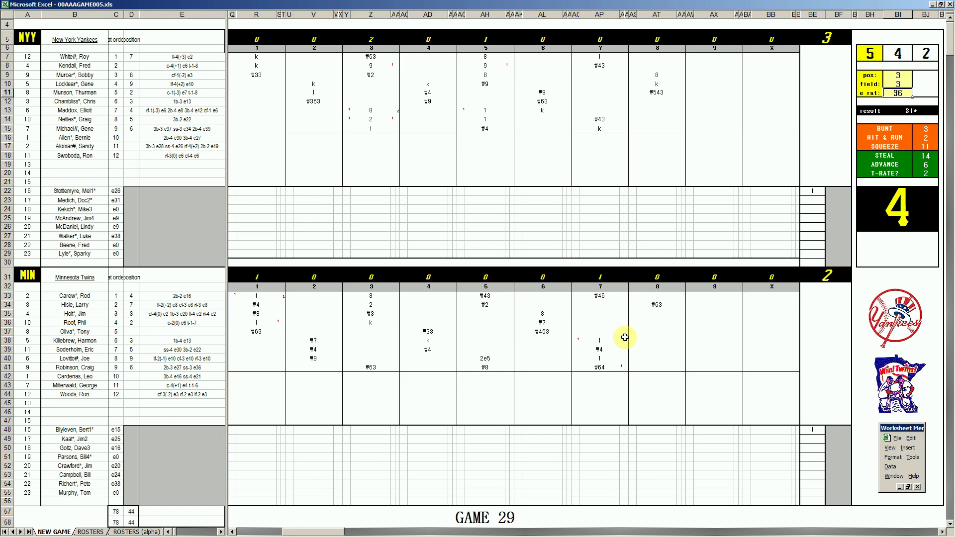
left_click(663, 314)
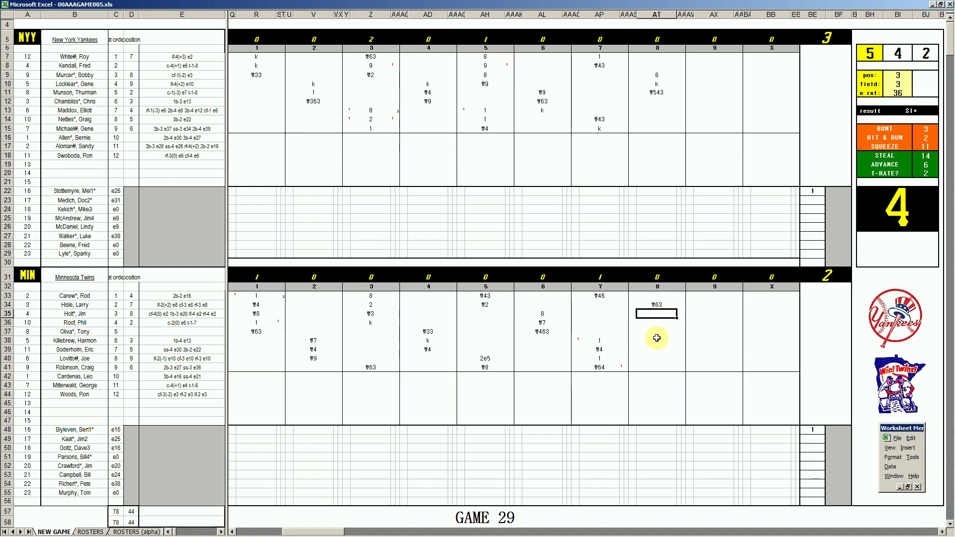
type("1")
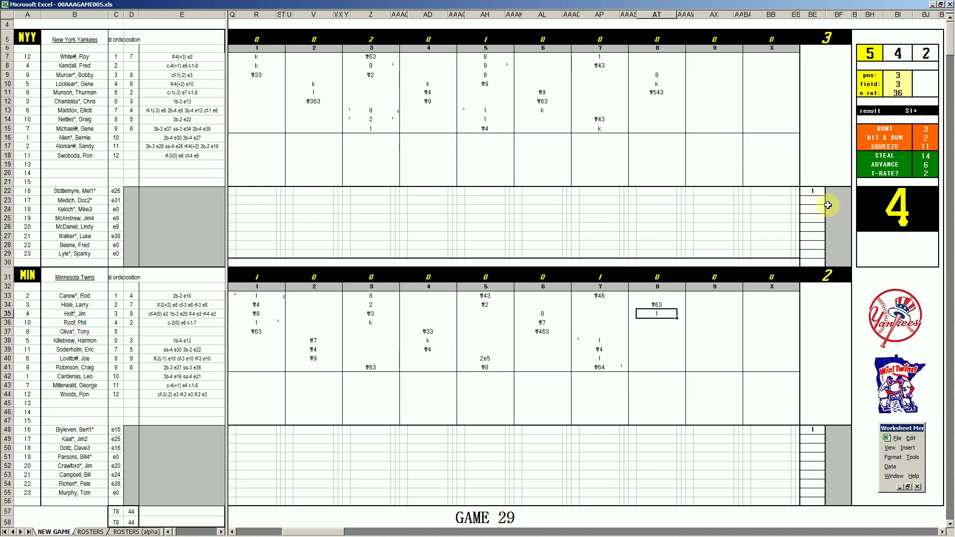
Give the first Yankees pitcher 7 1/3 innings pitched
left_click(842, 190)
type("3")
key("Return")
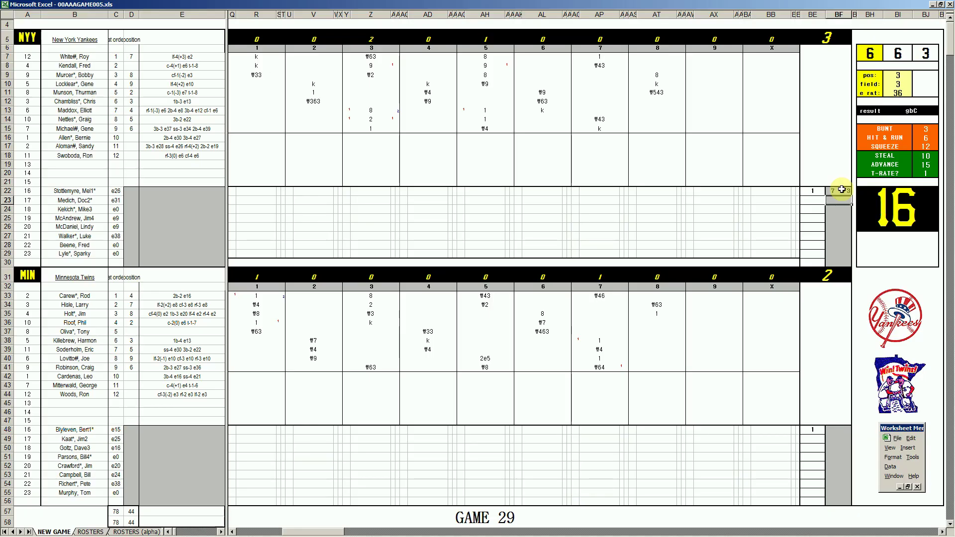
Enter 8 for the row 29 pitcher and note gm in row 29's inning 8 cell
key("Left")
key("Down")
key("Down")
key("Down")
key("Down")
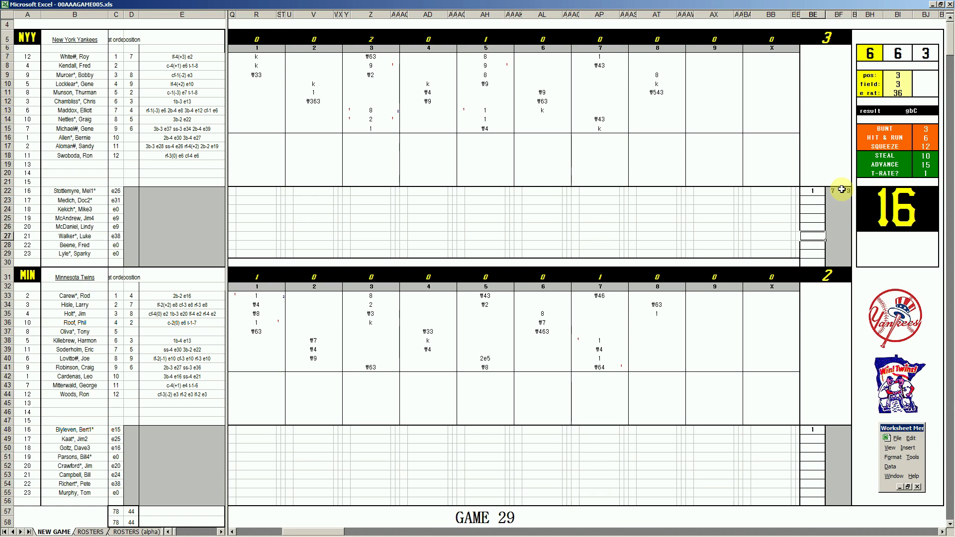
key("Down")
key("Down")
type("8")
key("Left")
key("Left")
key("Left")
key("Left")
key("Left")
key("Left")
key("Left")
key("Left")
key("Left")
key("Left")
key("Left")
key("Left")
key("Right")
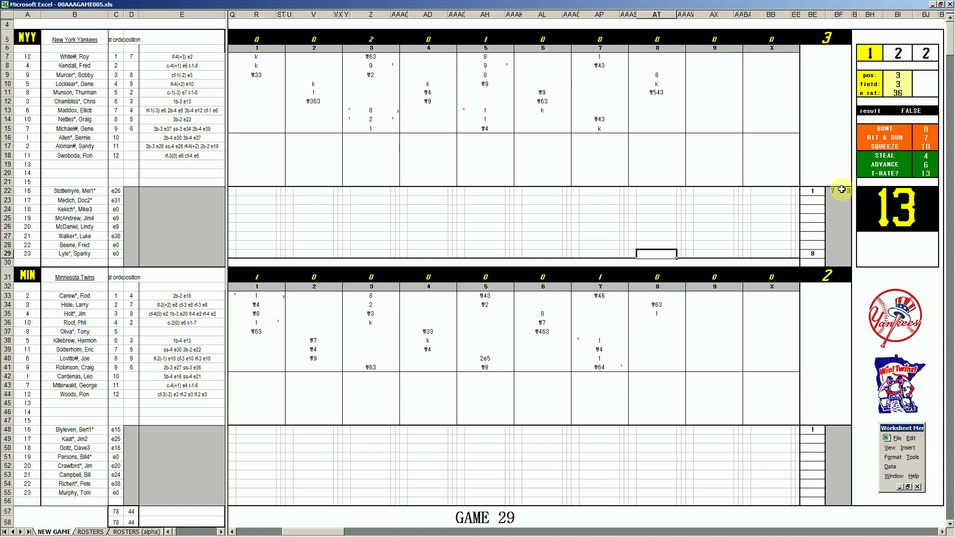
type("gm")
Record k for the Twins' row 43 batter in the eighth, then select row 37 for ₩36
left_click(655, 387)
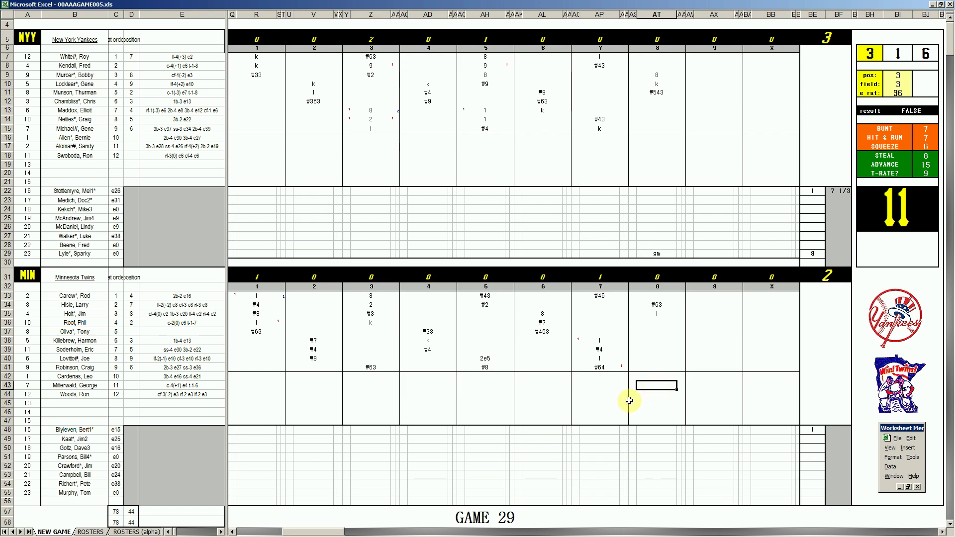
type("k")
left_click(651, 334)
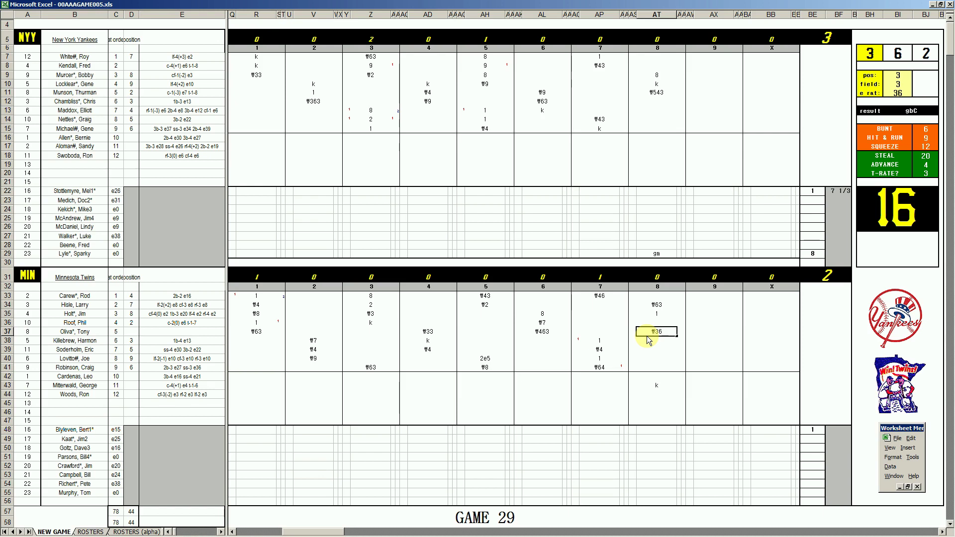
Enter k, 2 and k for the first Yankees batters of the ninth
left_click(696, 101)
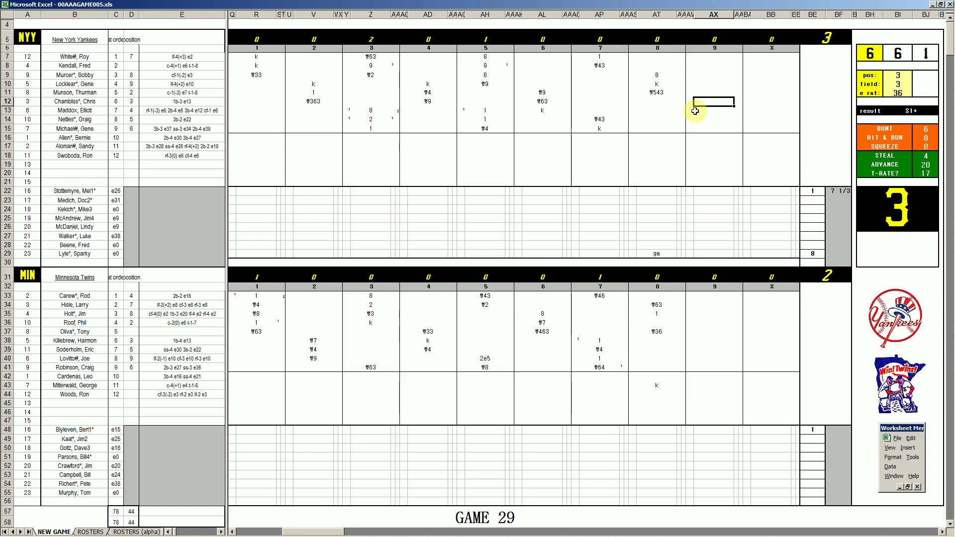
type("k")
key("Return")
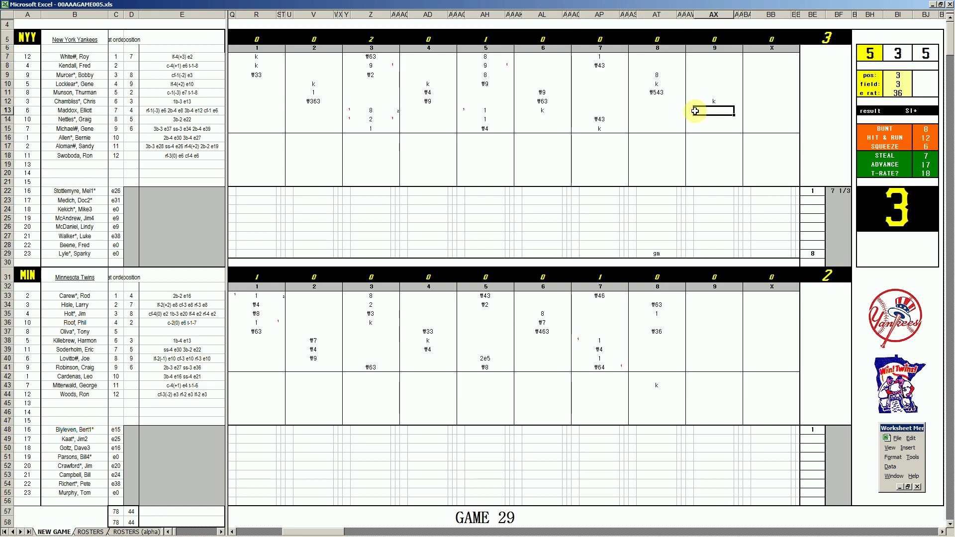
type("2")
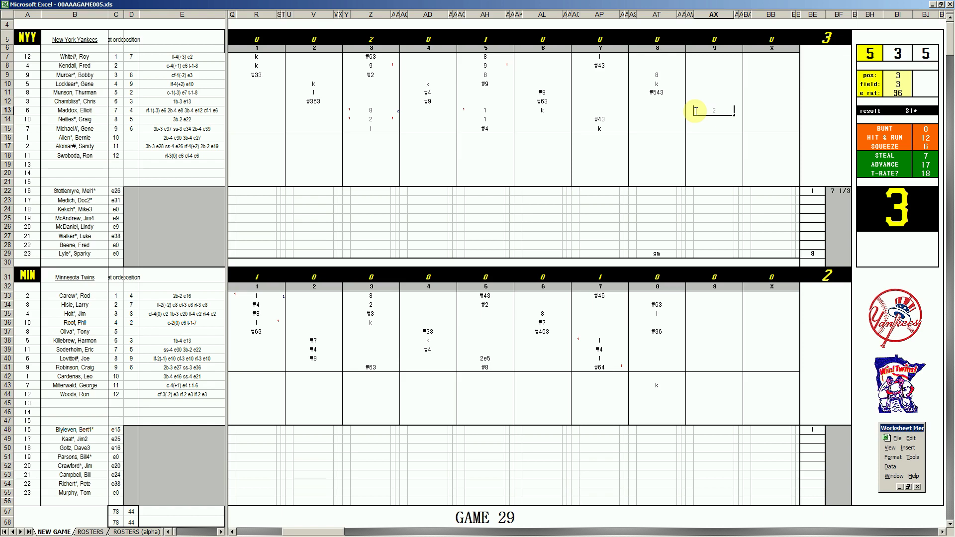
key("Return")
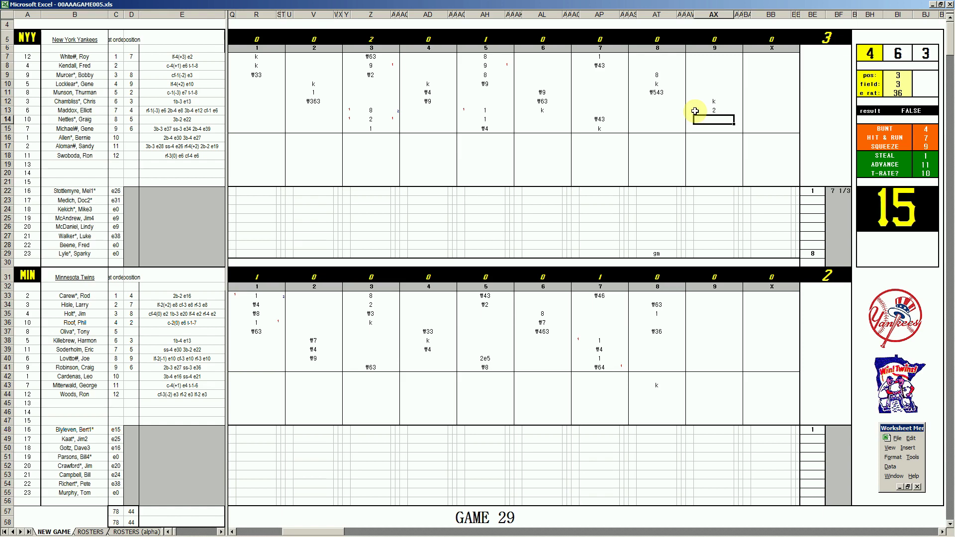
type("k")
key("Return")
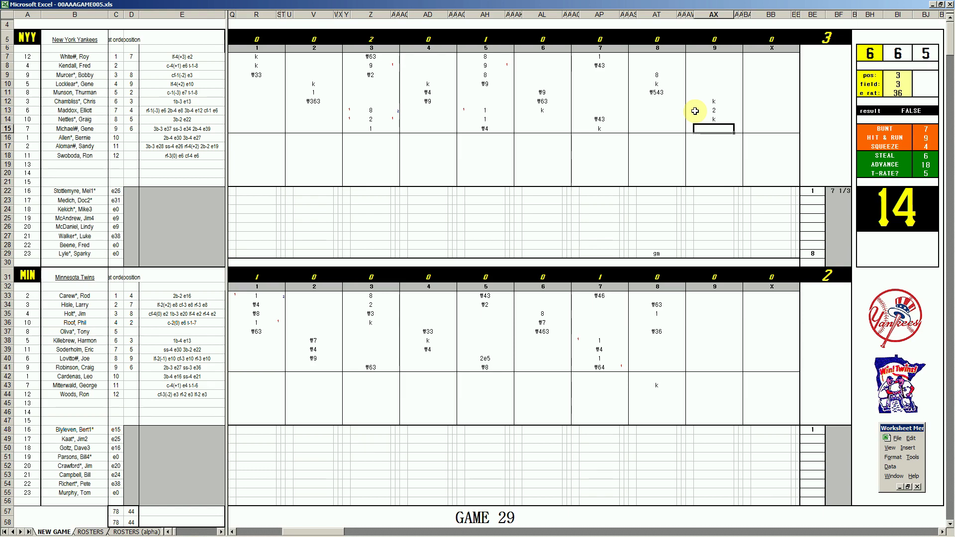
Set the dice panel fielding inputs to pos 1 and field 2
key("Tab")
type("1")
key("Return")
type("2")
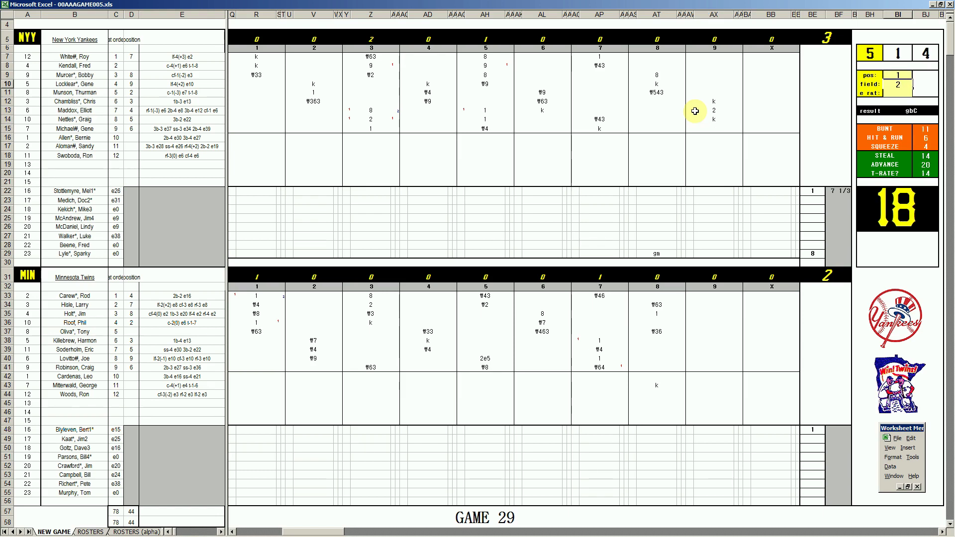
key("Return")
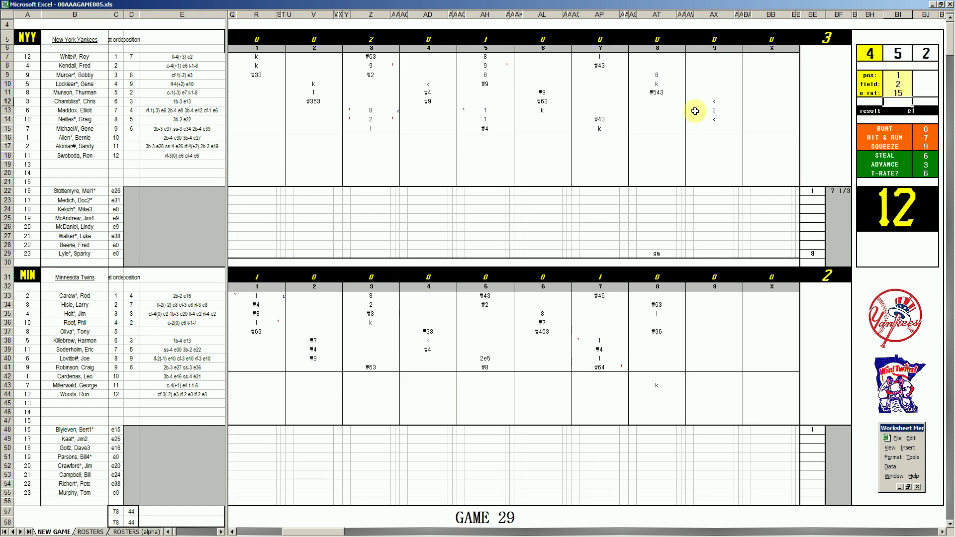
Enter e1 for row 15 and k for row 17 in the Yankees' ninth
left_click(717, 127)
type("e1")
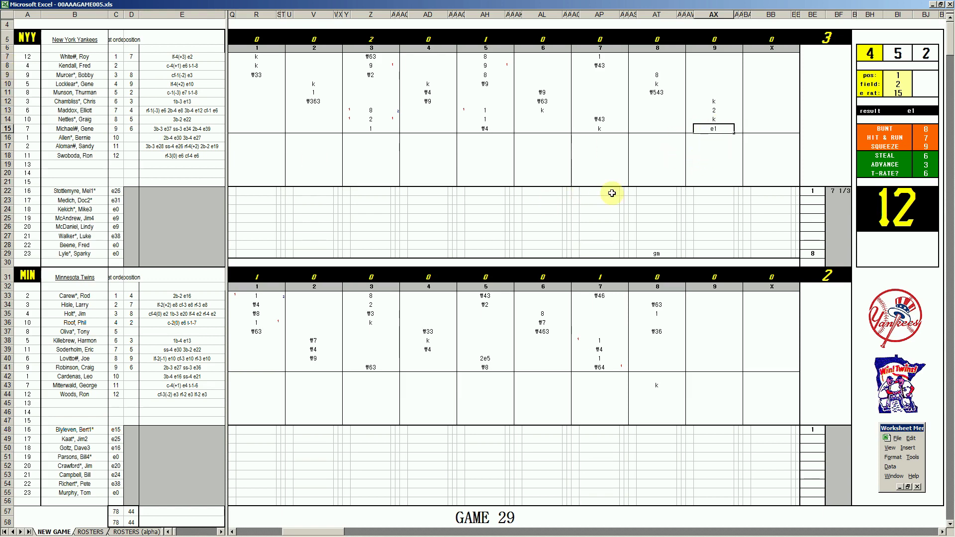
left_click(714, 147)
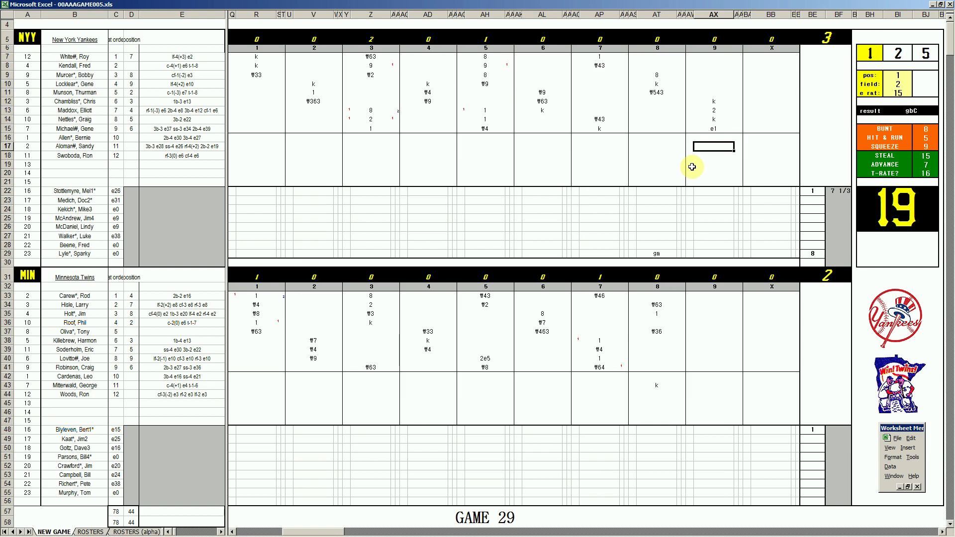
type("k")
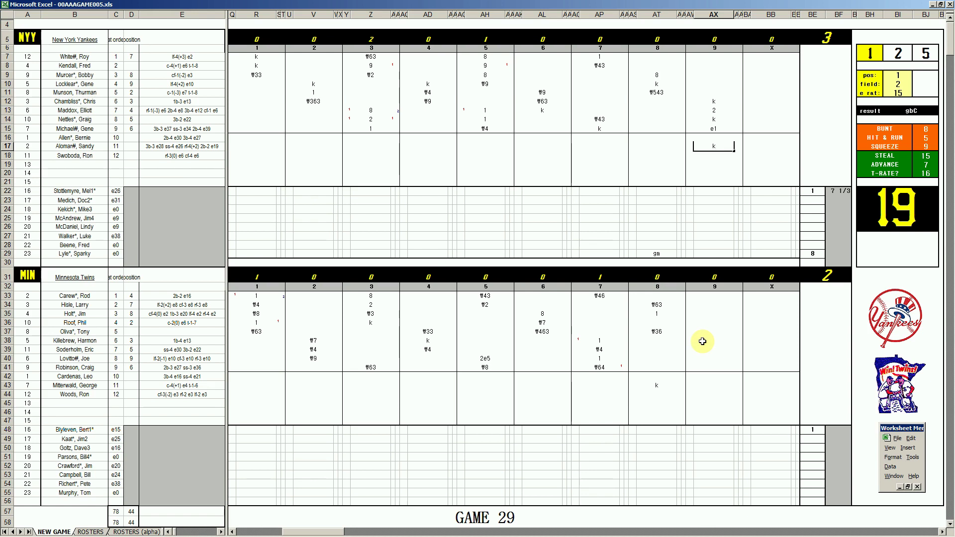
Enter k for the row 38 Twins batter and 1 for row 39 in the ninth
left_click(703, 342)
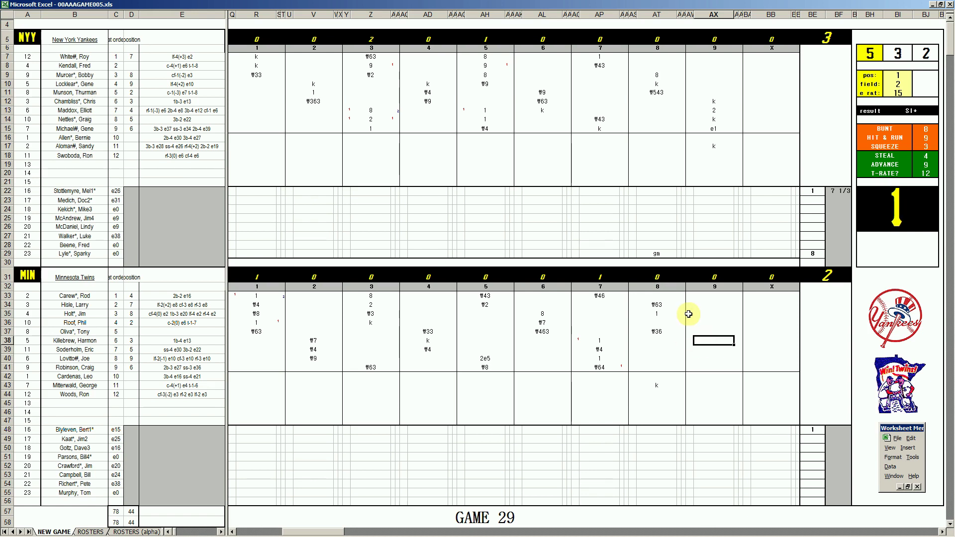
type("k")
key("Return")
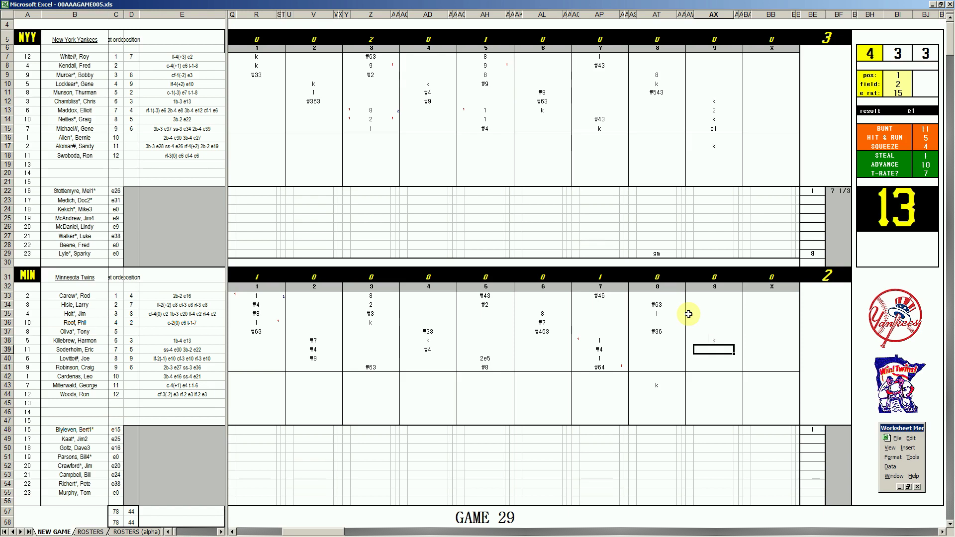
type("1")
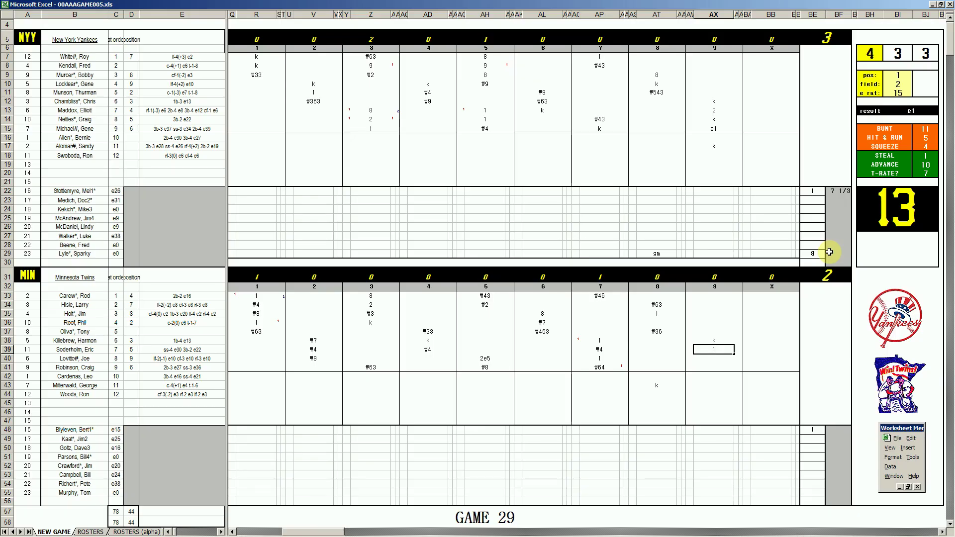
Put 1 beside the row 29 Yankees pitcher and log rw for the row 28 reliever
left_click(830, 253)
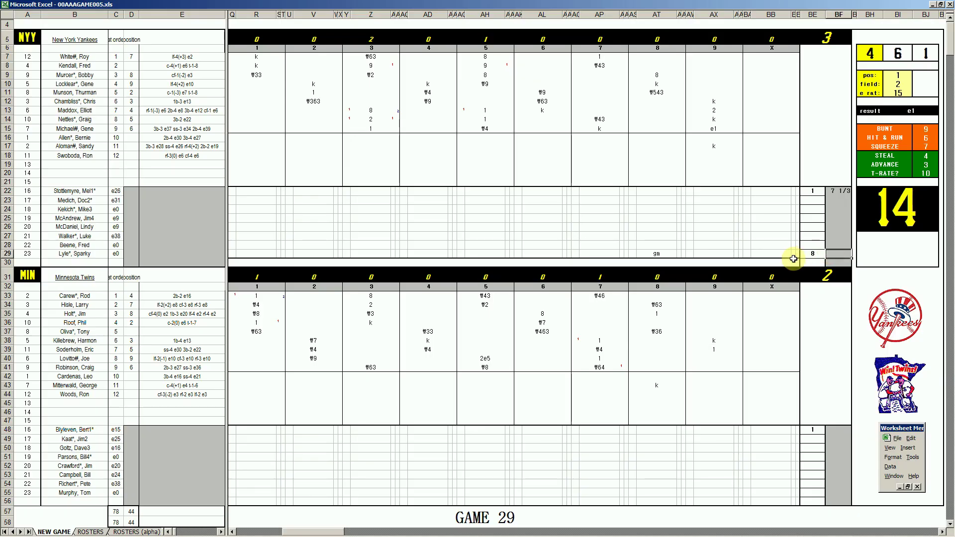
type("1")
key("Return")
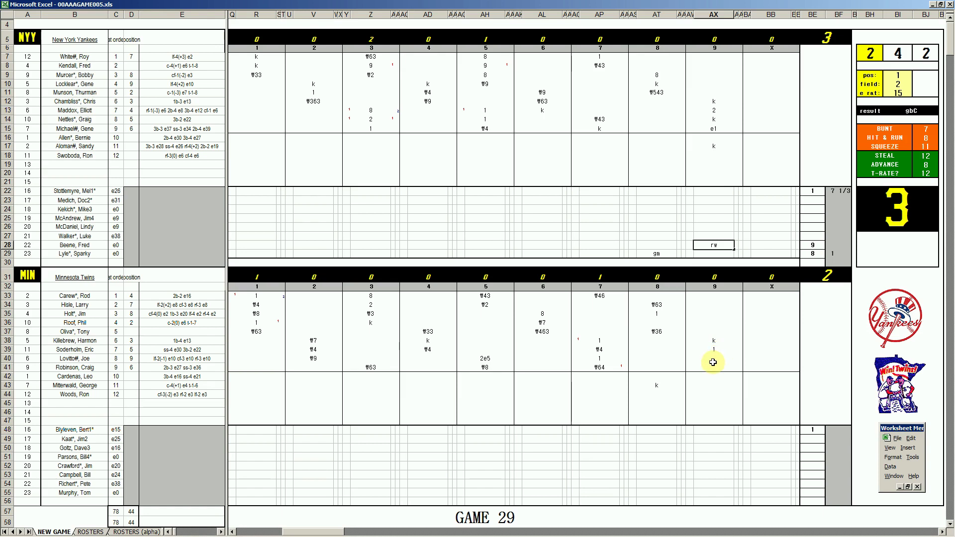
left_click(710, 394)
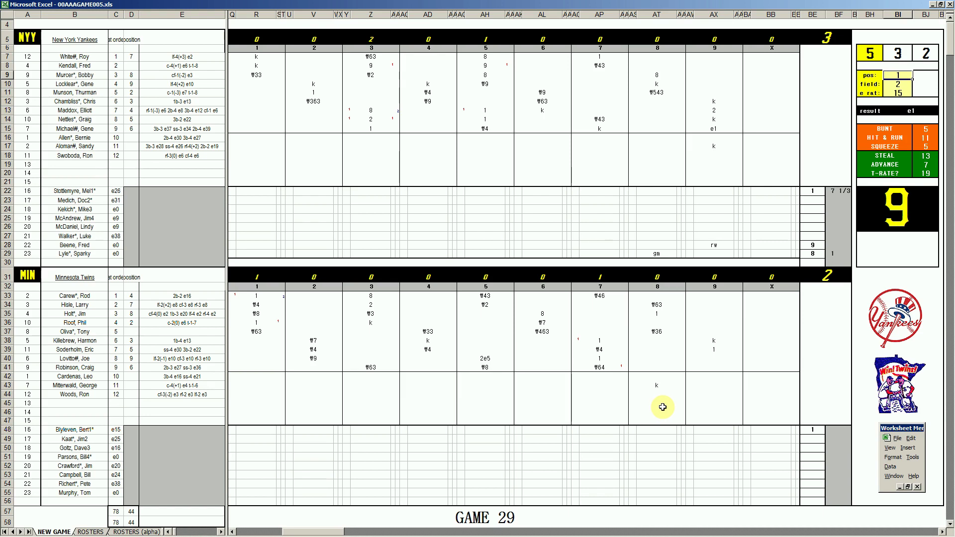
Set the fielding inputs to pos 6, field 3 and e rat 34
type("6")
key("Return")
type("3")
key("Return")
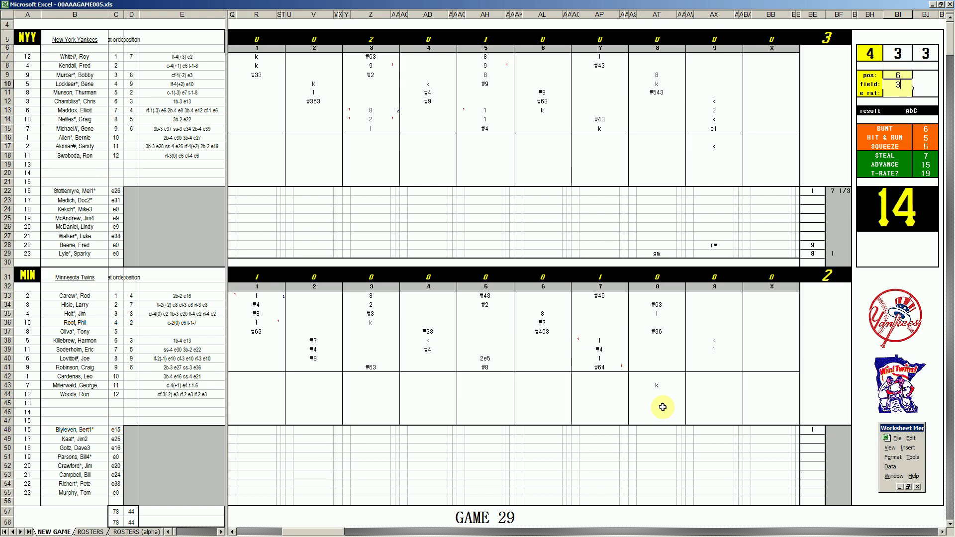
type("34")
key("Return")
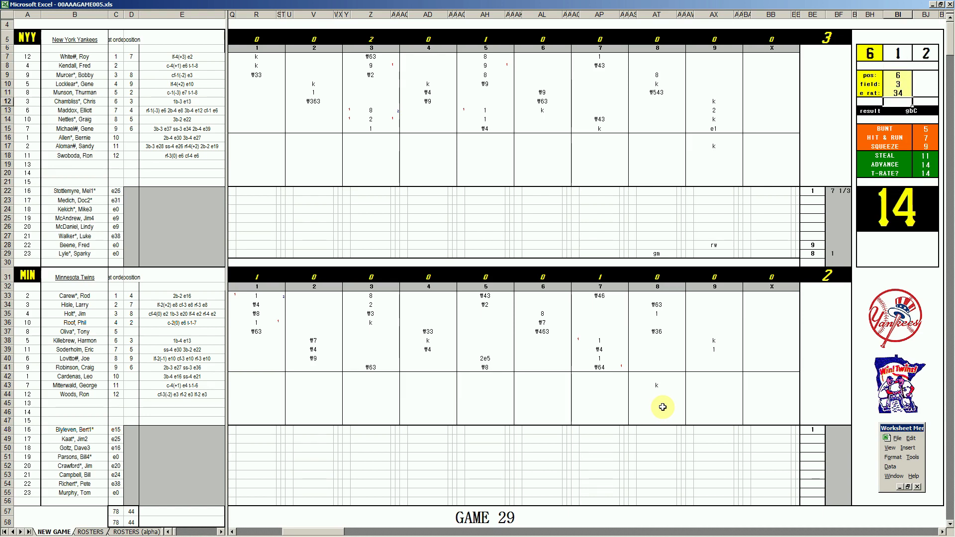
Record ₩63 for the Twins' row 44 batter in the ninth
left_click(714, 393)
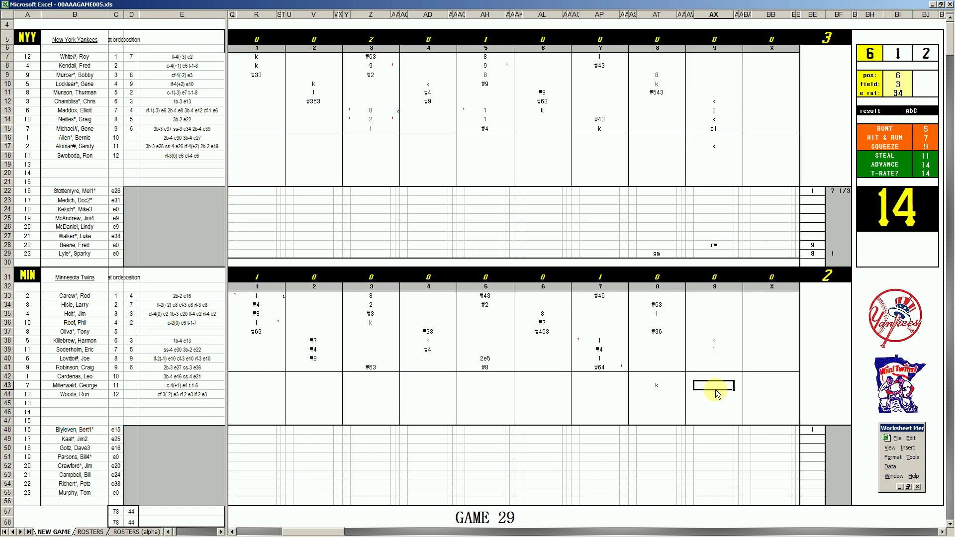
type("#63")
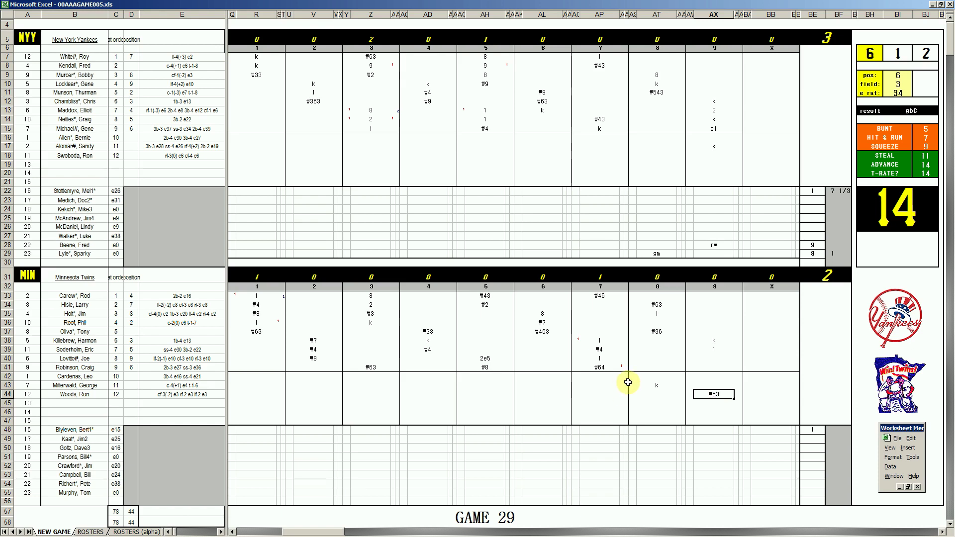
left_click(710, 368)
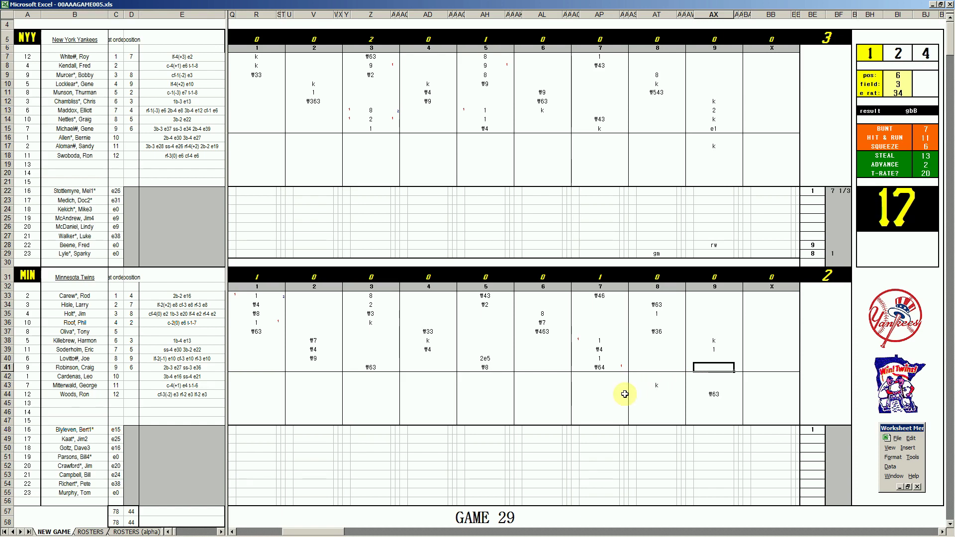
Enter 1 for row 41 and ₩9 for row 33 in the Twins' ninth, tying it 3-3
type("1")
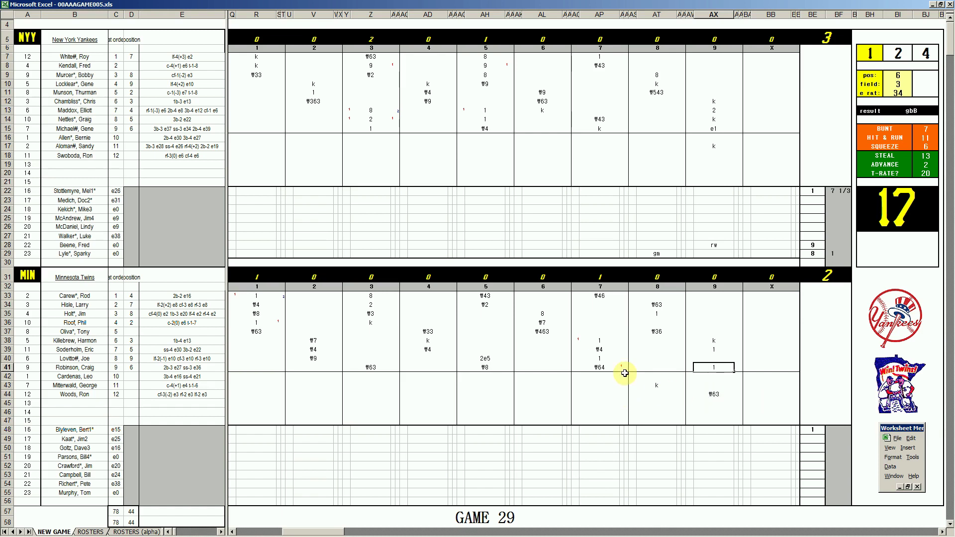
key("Return")
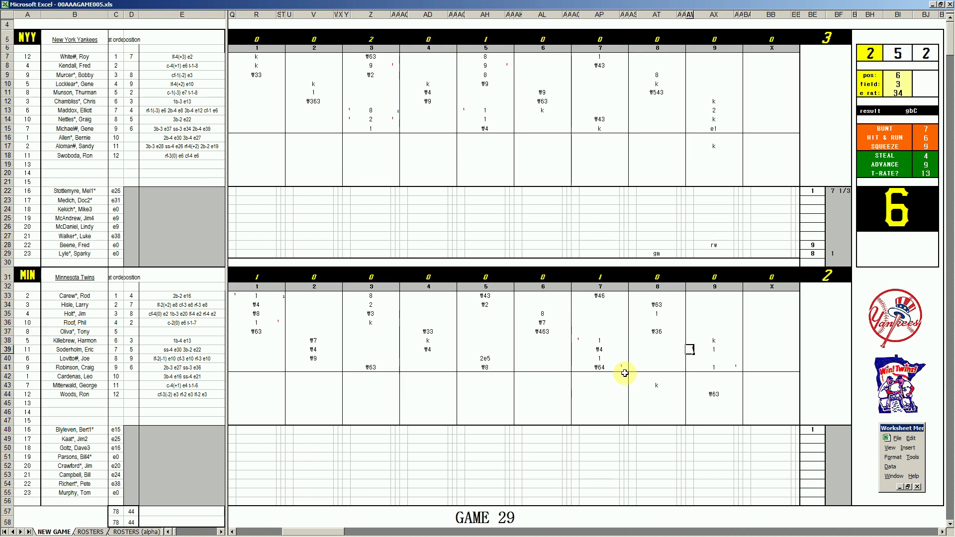
left_click(716, 298)
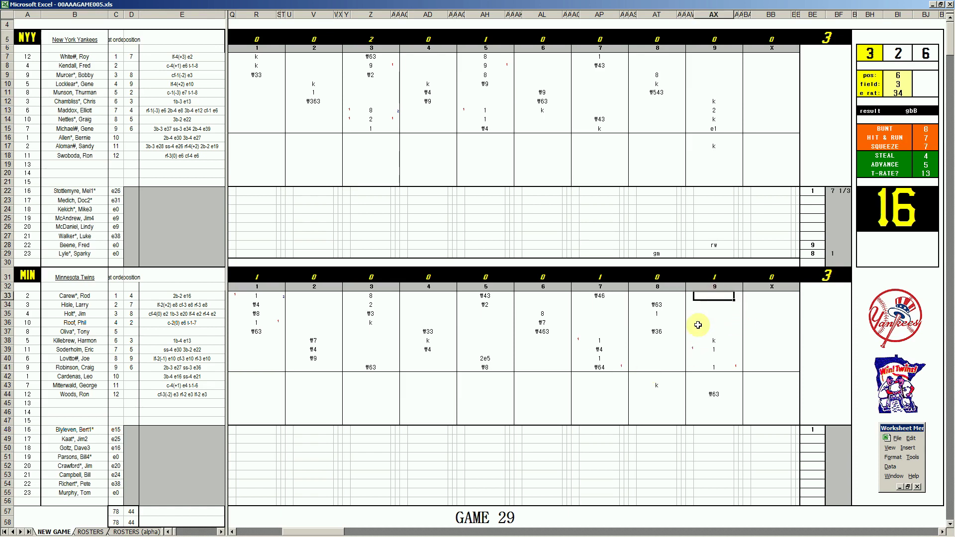
type("\\9")
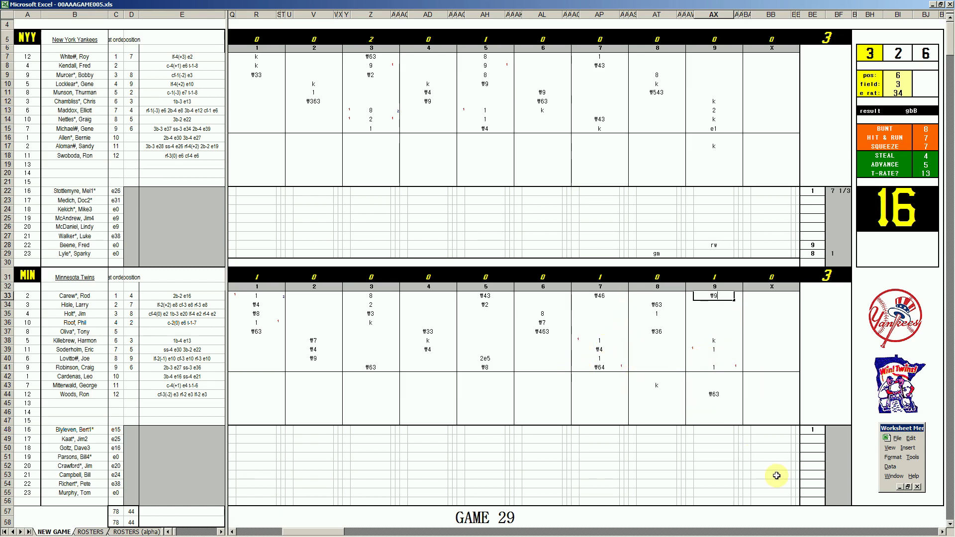
Enter 9 innings beside the row 48 Twins starter and 10 in row 55
left_click(834, 431)
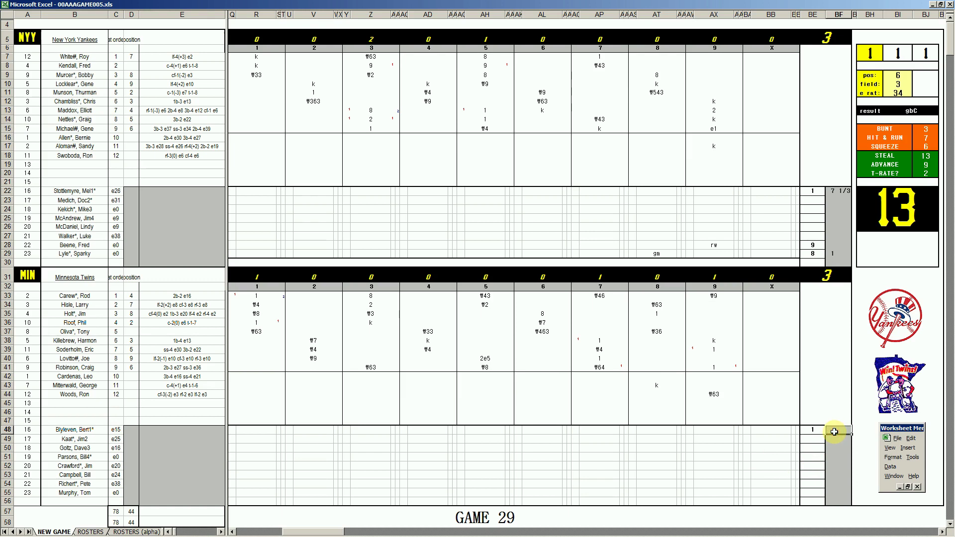
type("9")
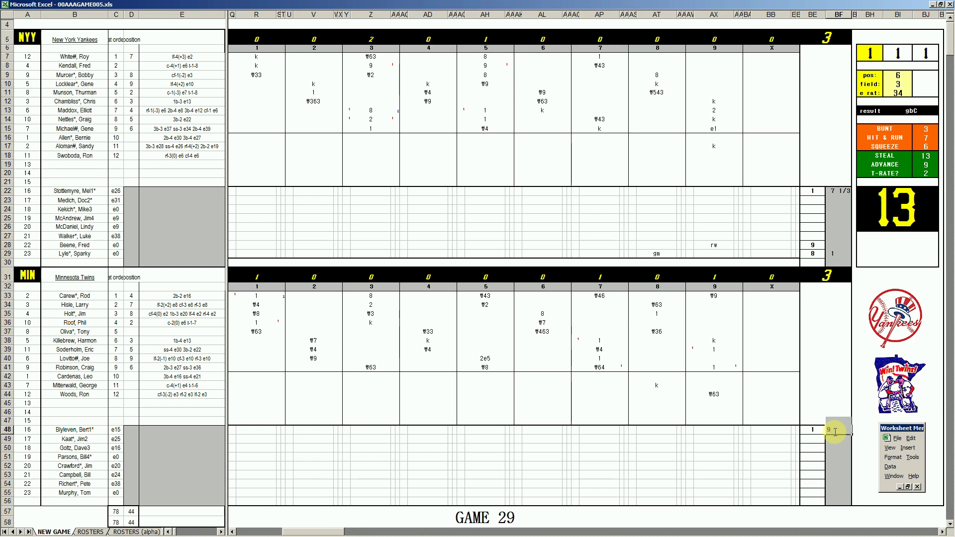
key("Return")
key("Return")
key("Return")
key("Return")
key("Return")
key("Return")
key("Return")
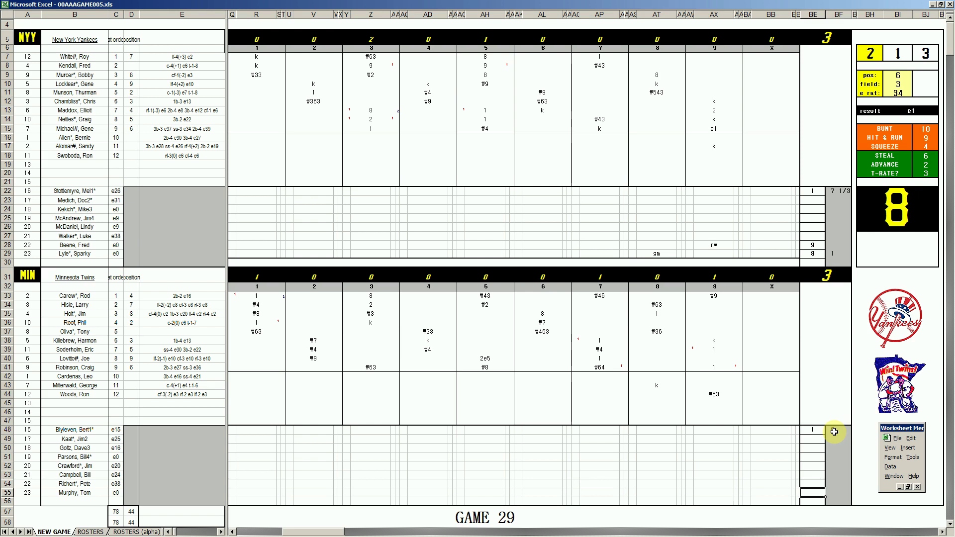
type("10")
Commit 9 in BF48 and log #8 and #9 for the first two Yankees tenth-inning batters
left_click(835, 431)
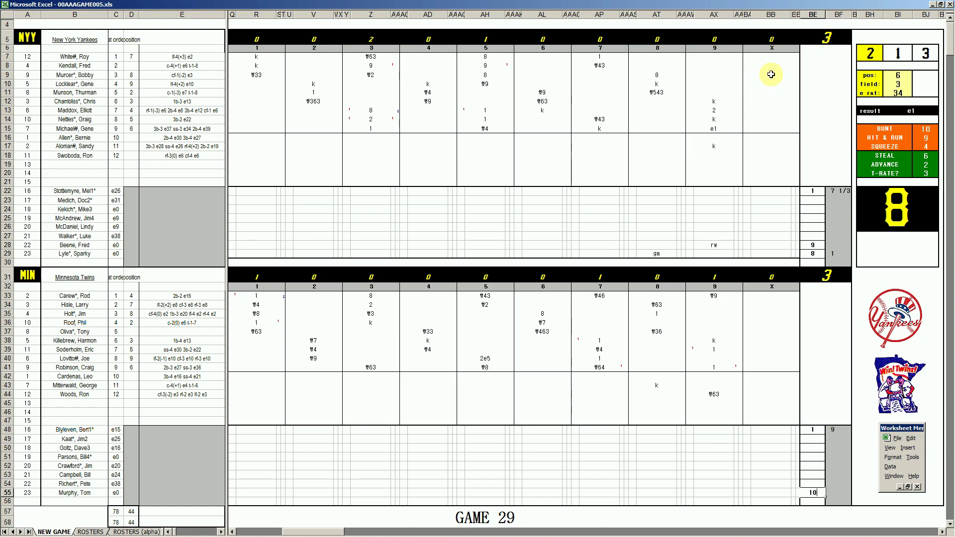
left_click(771, 73)
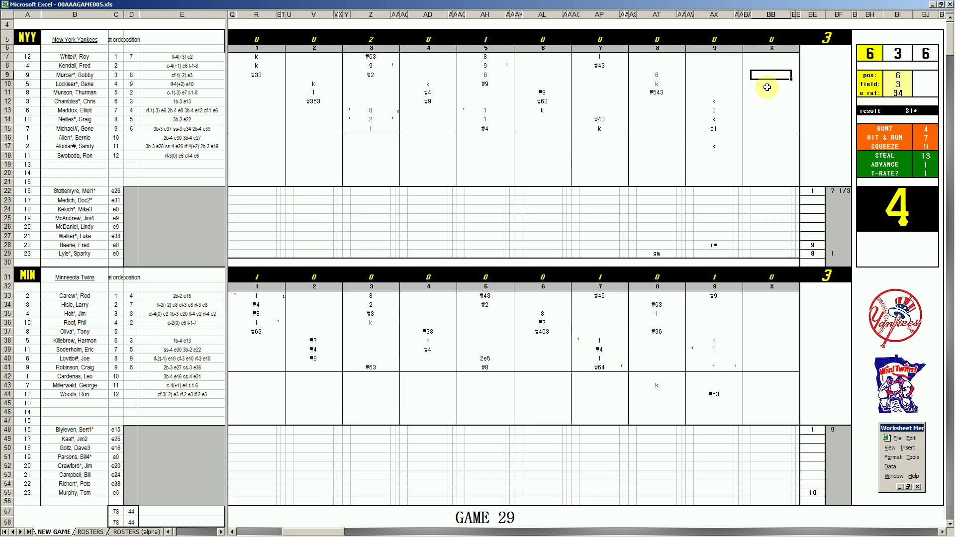
type("#8")
key("Return")
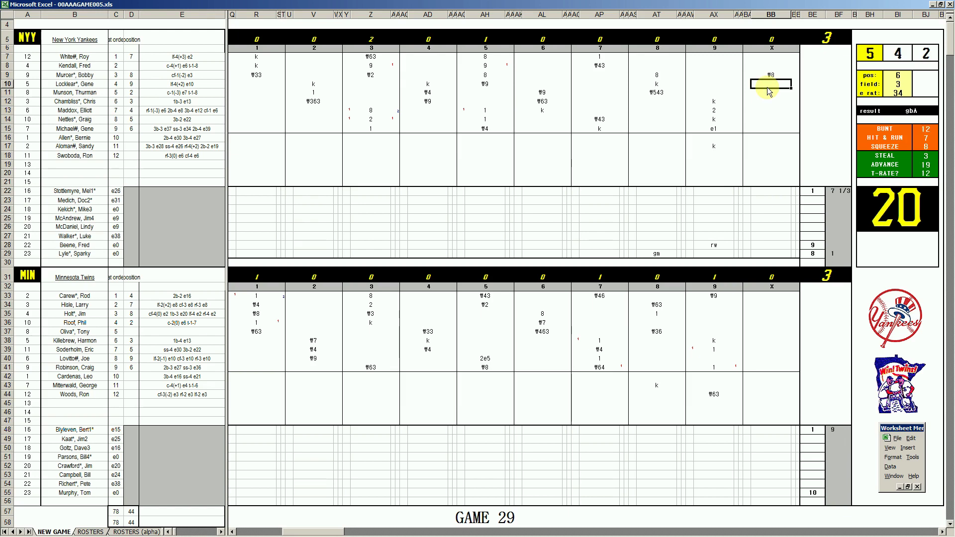
type("#9")
key("Return")
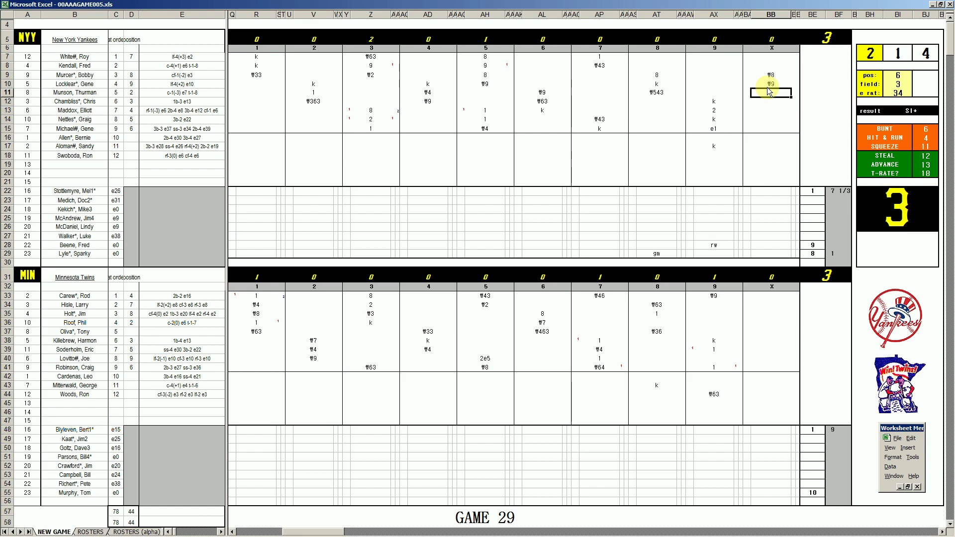
Enter 1 and #43 for the next two tenth-inning batters, then 1 in BF55
double_click(769, 91)
type("1")
key("Return")
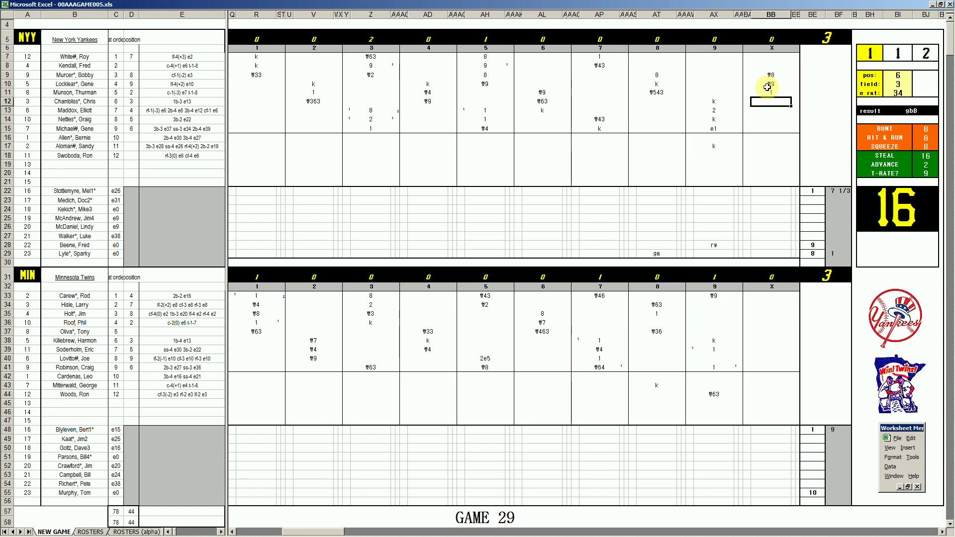
type("#43")
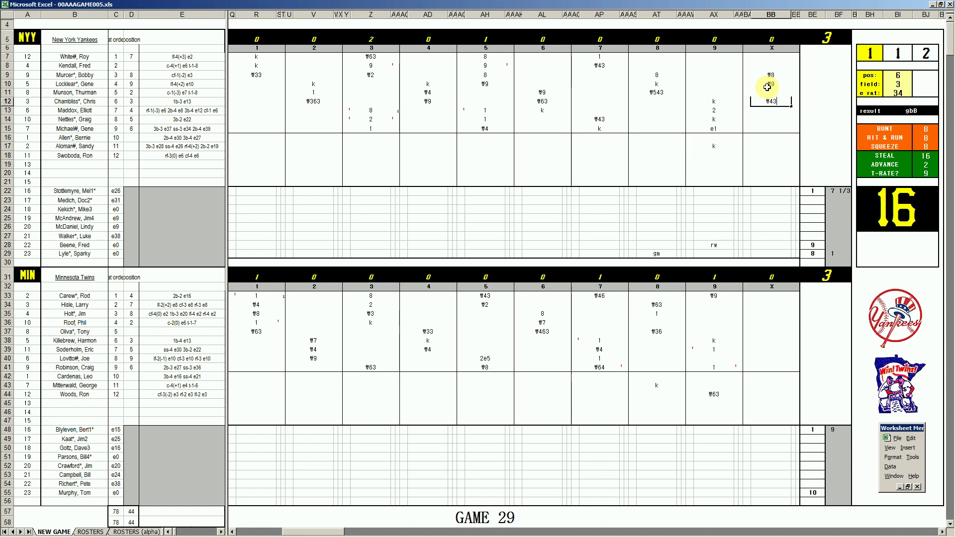
left_click(843, 493)
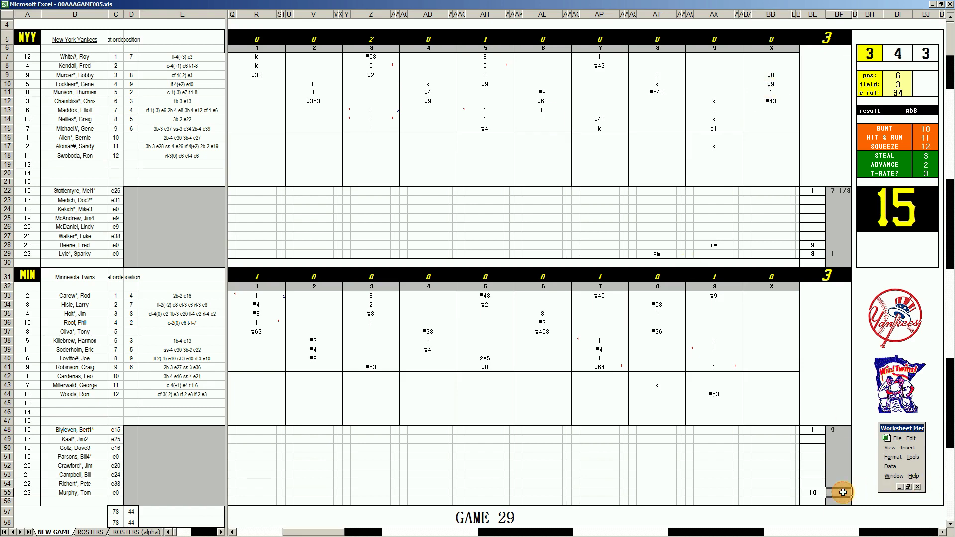
type("1")
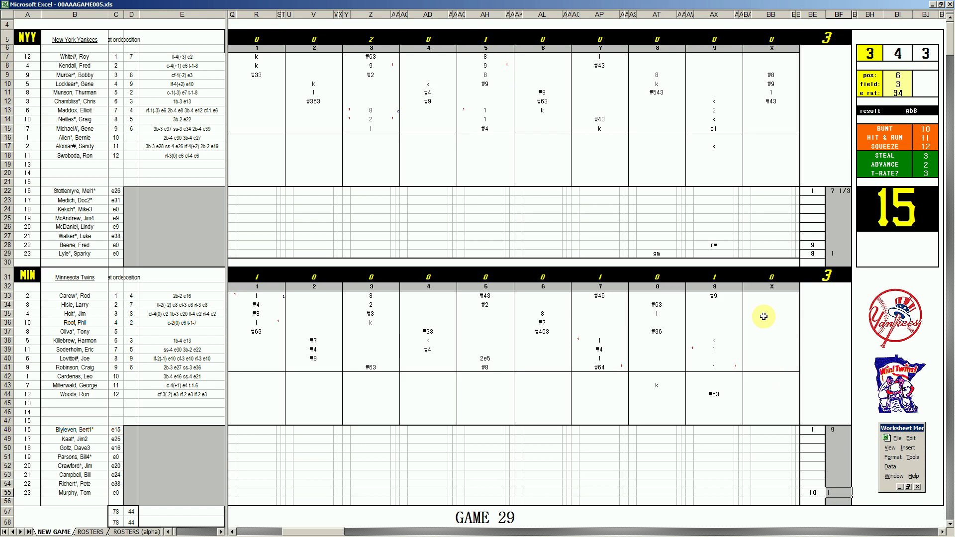
Reroll the dice and enter 1 in BB34 and 1 in BB35 for the Twins' tenth
left_click(770, 301)
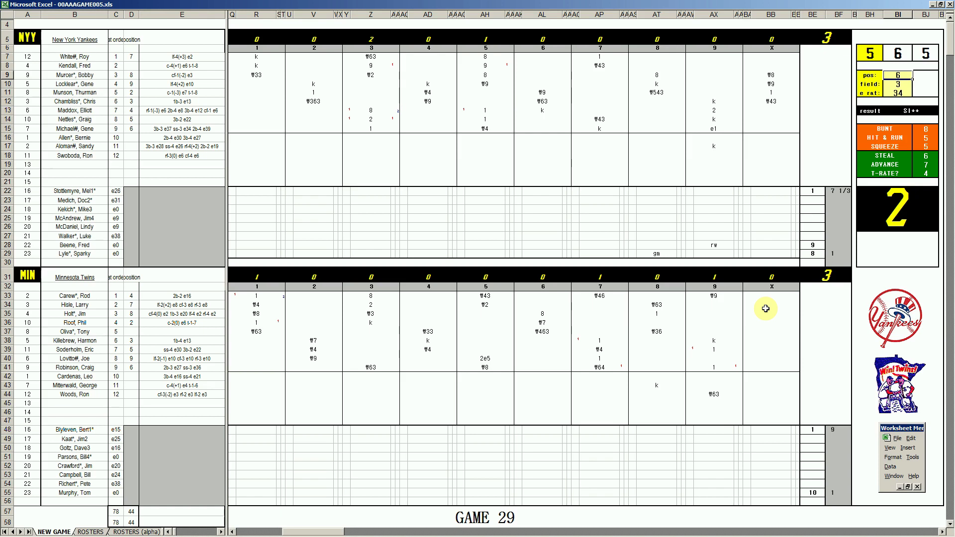
key("Return")
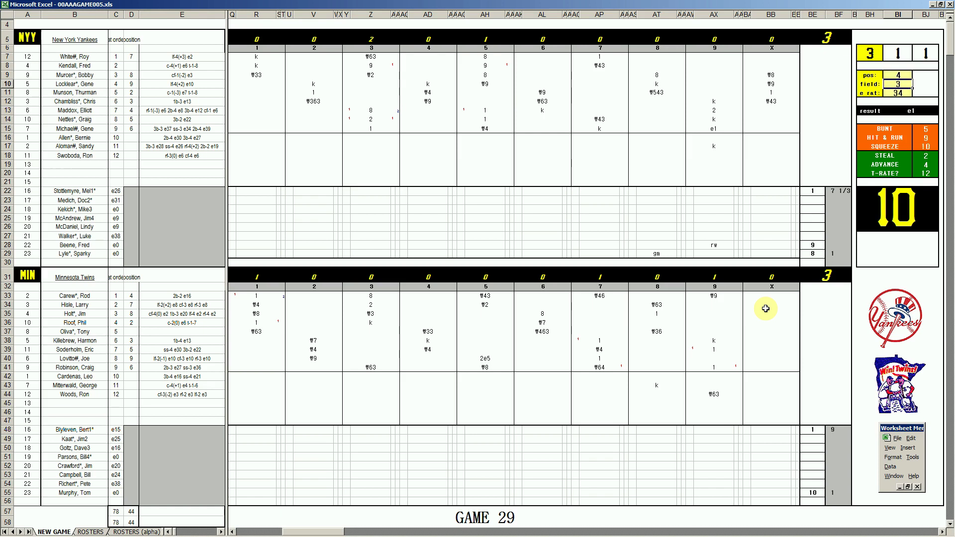
key("Return")
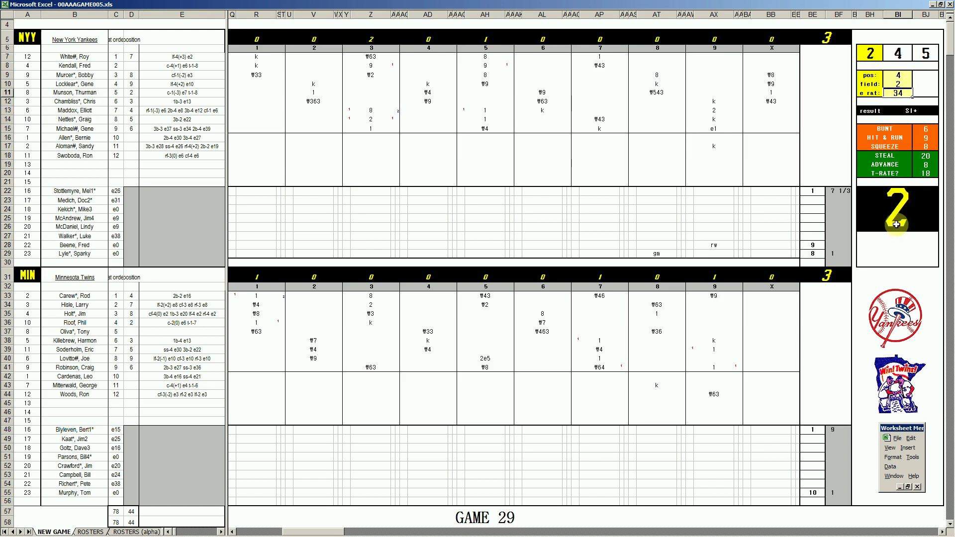
left_click(766, 306)
type("1")
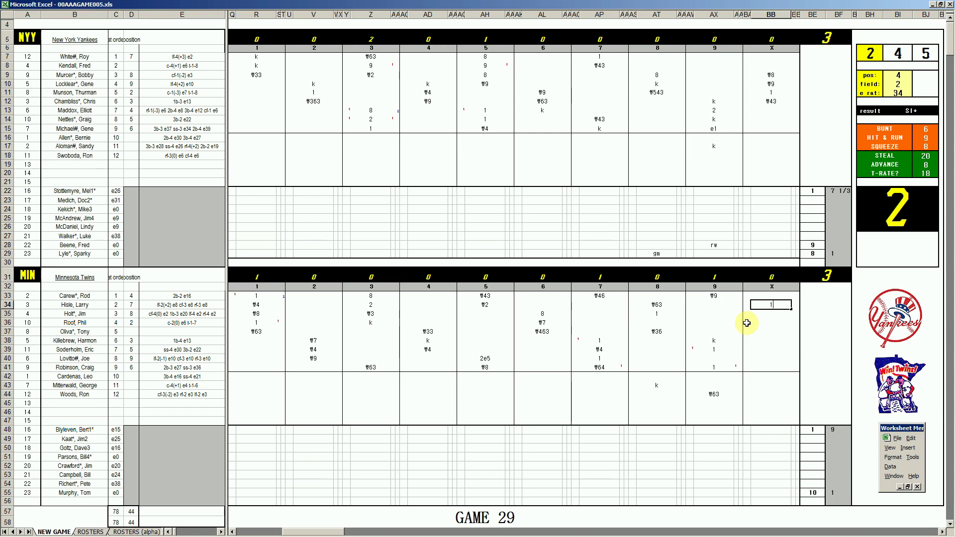
key("Return")
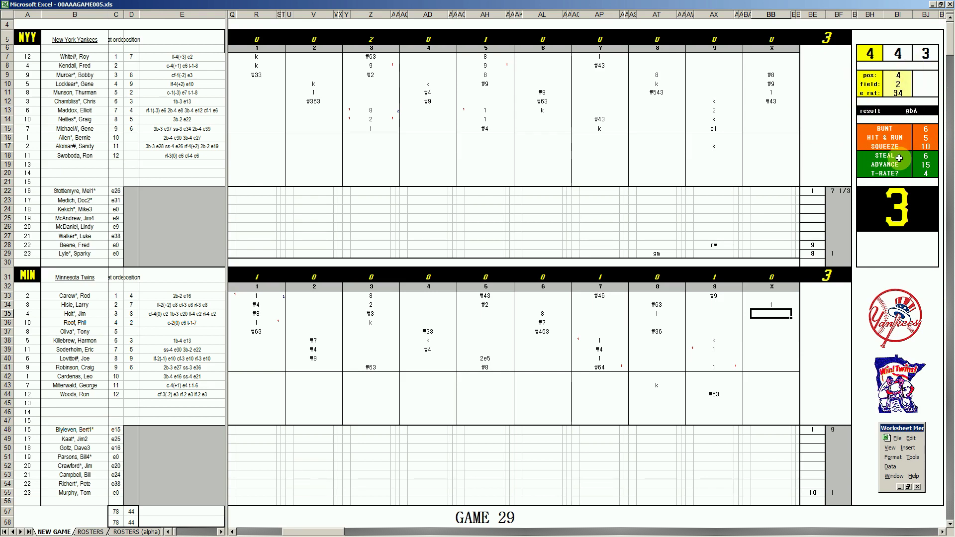
type("1")
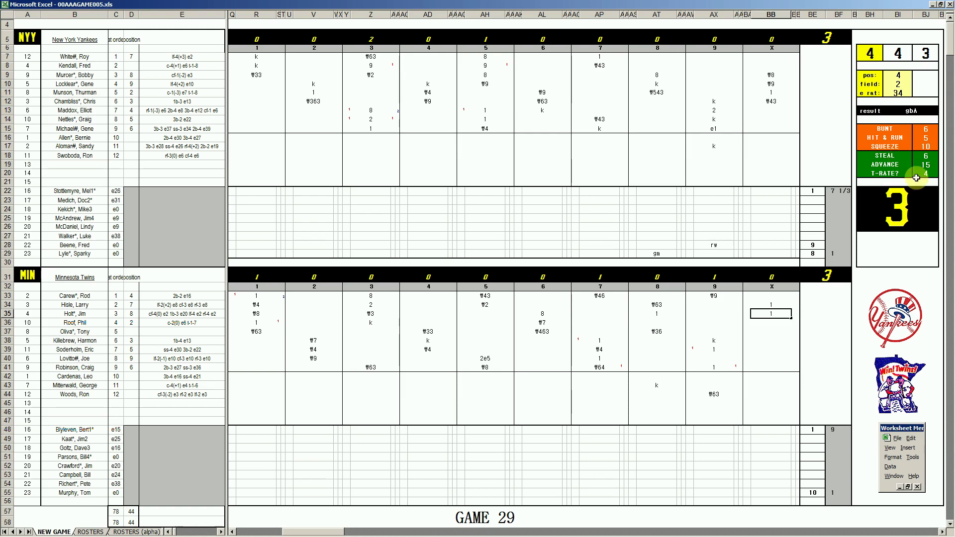
left_click(766, 387)
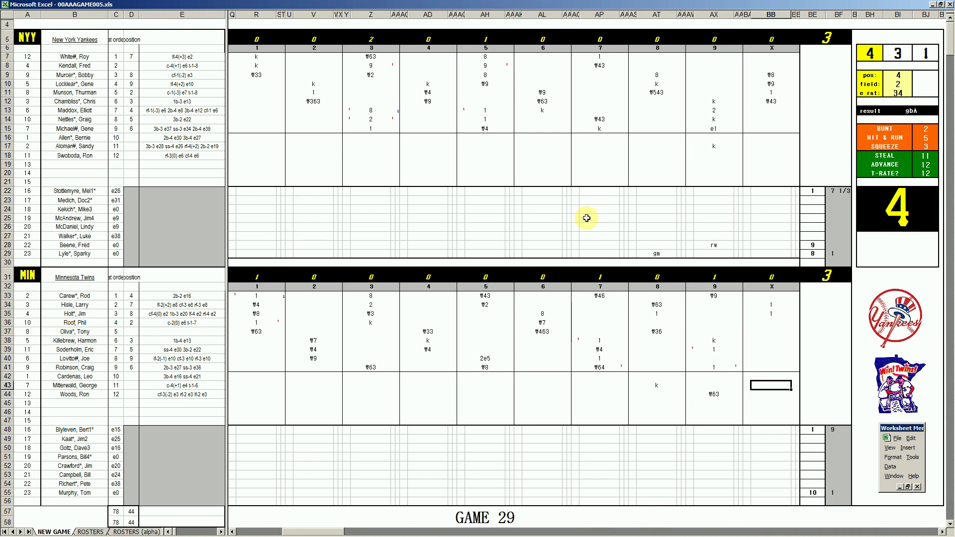
Enter 4 in BB43 and mark runs with 1 in BA34 and BA35
type("4")
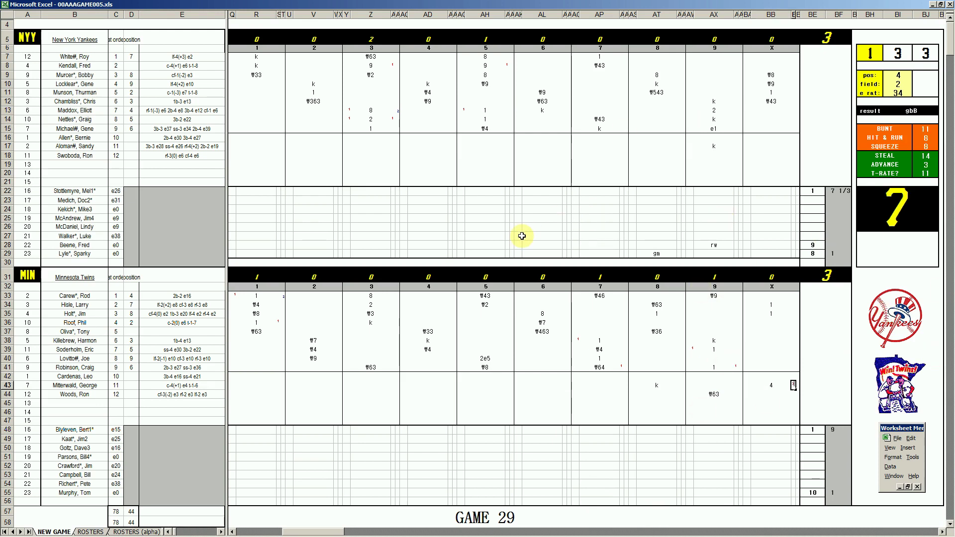
key("Left")
key("Up")
key("Up")
key("Up")
key("Up")
key("Up")
key("Up")
key("Up")
key("Up")
key("Up")
type("1")
key("Down")
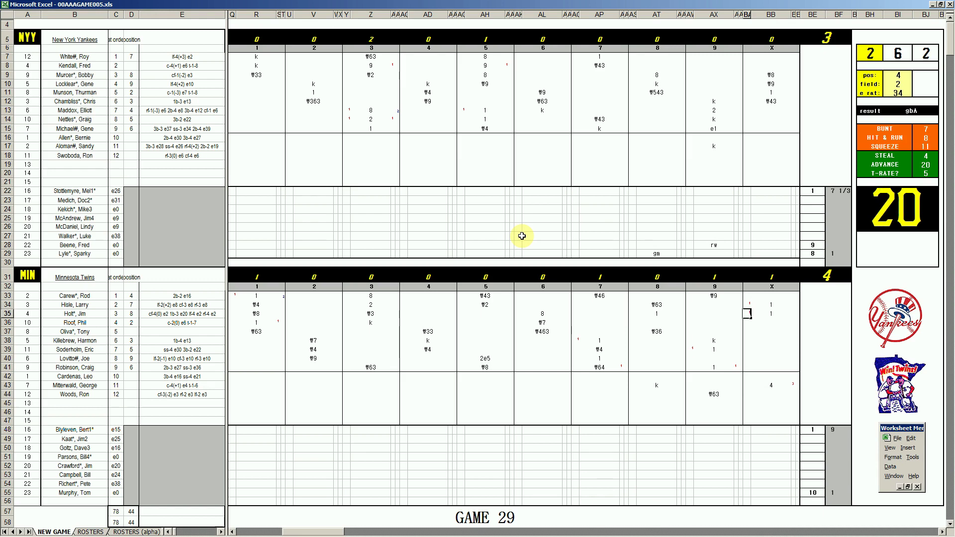
type("1")
key("Down")
key("Down")
key("Down")
key("Down")
key("Down")
key("Down")
key("Down")
key("Down")
Enter the final run mark 1 in BA43 to complete the Twins' tenth inning
type("1")
key("Down")
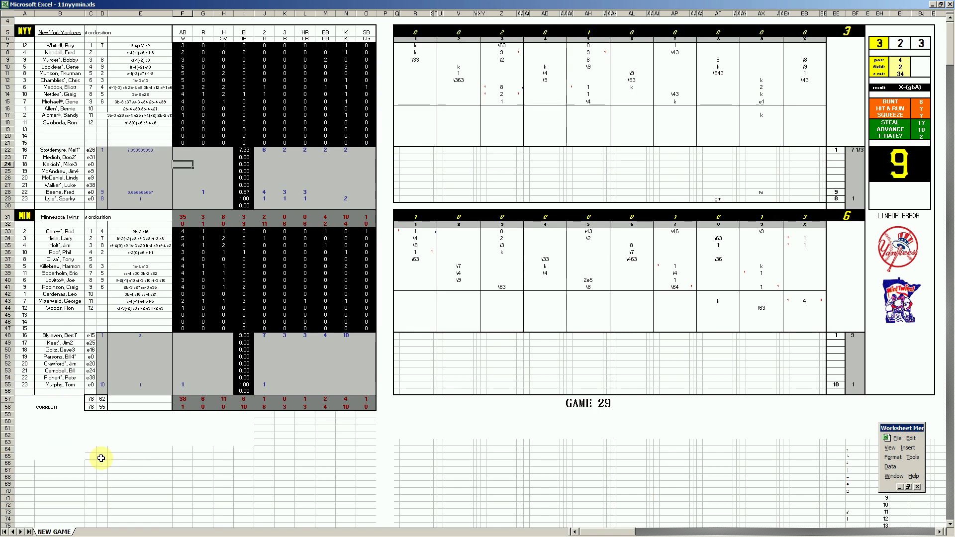
Close the Game 29 workbook 11nyymin.xls without saving changes
mouse_move(120, 533)
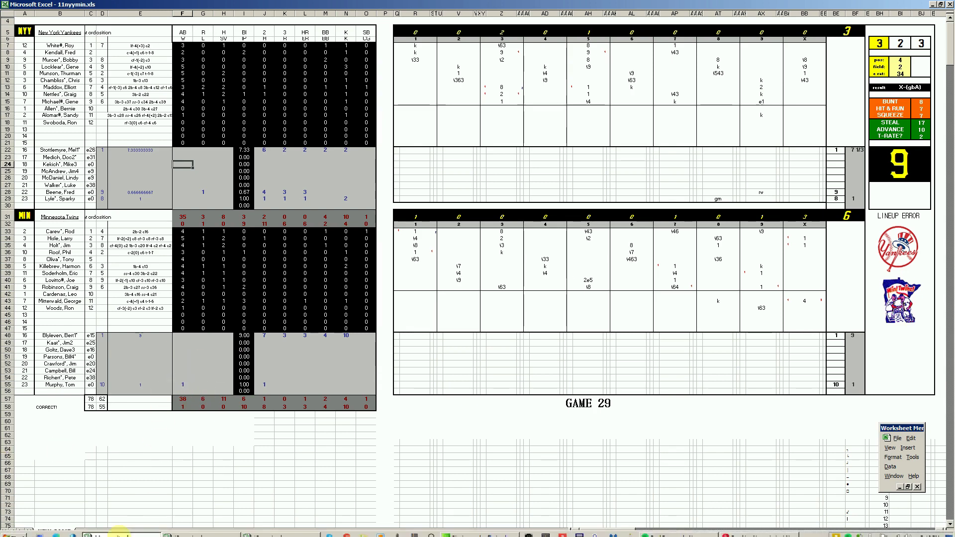
right_click(127, 531)
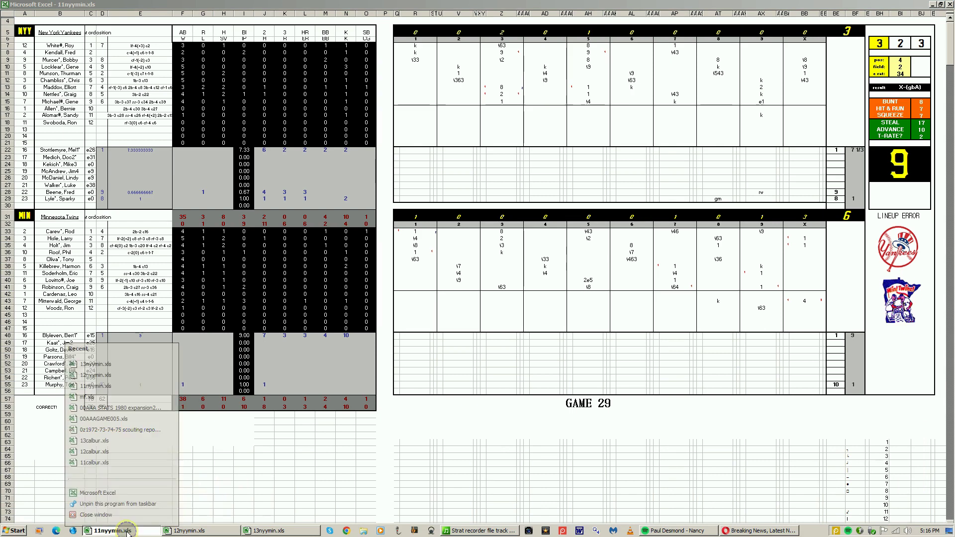
left_click(118, 515)
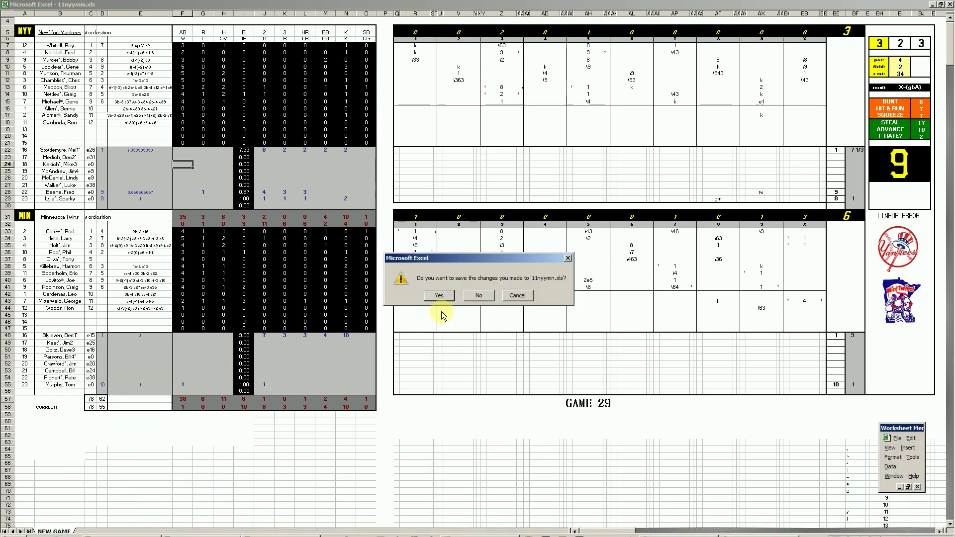
left_click(479, 296)
Close the Game 30 workbook 12nyymin.xls without saving, leaving 13nyymin.xls showing
left_click(140, 528)
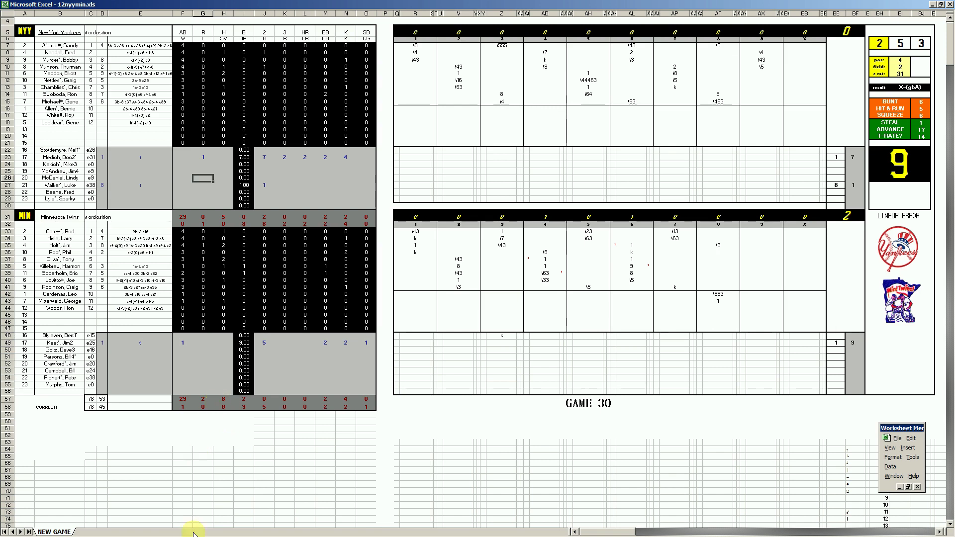
right_click(139, 531)
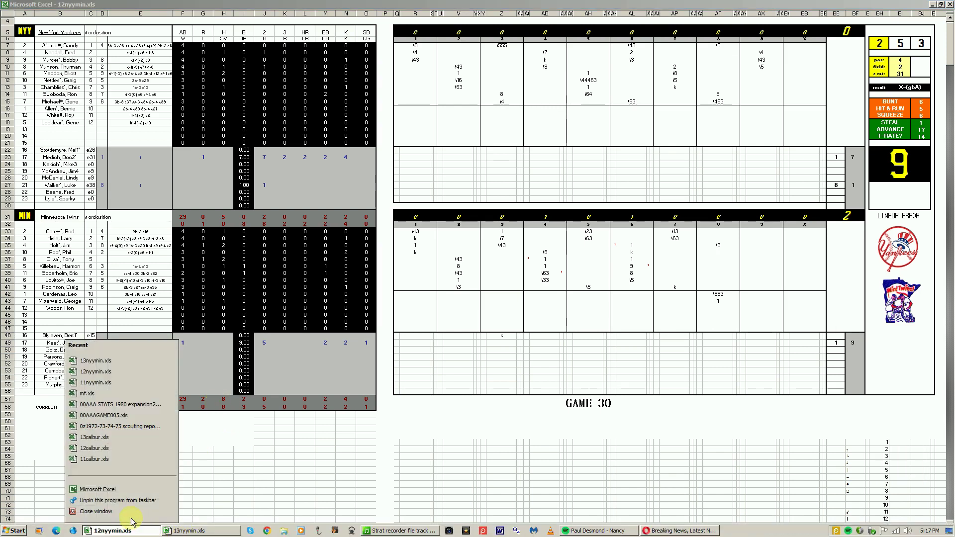
left_click(128, 512)
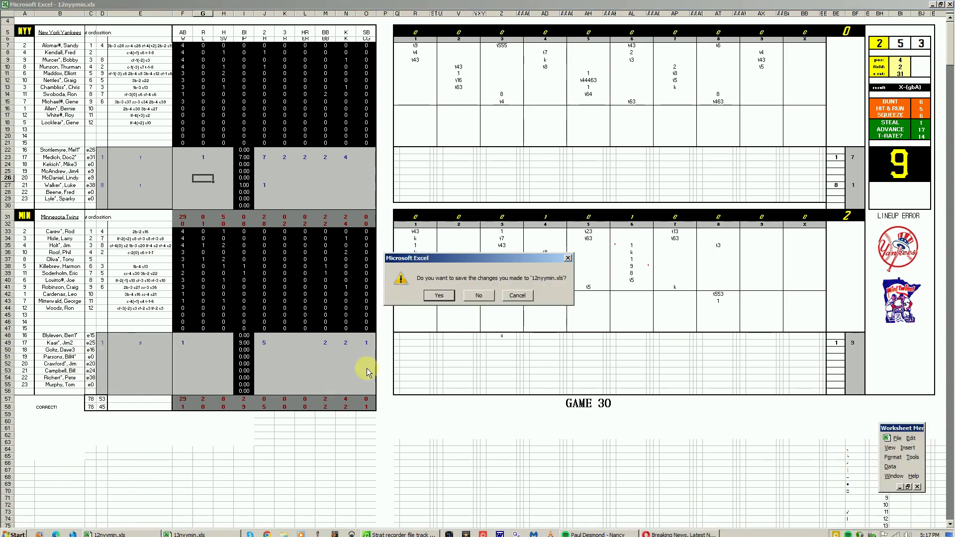
left_click(480, 297)
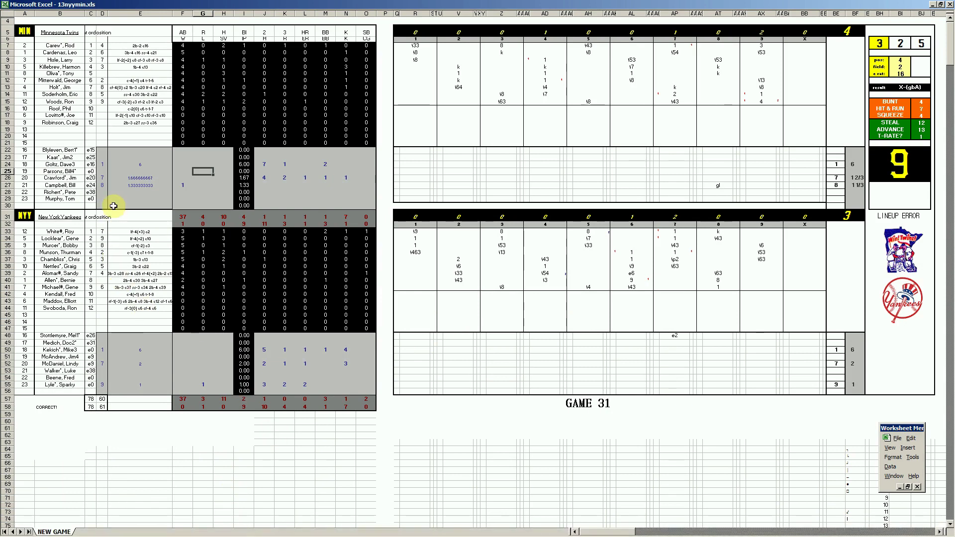
left_click(80, 164)
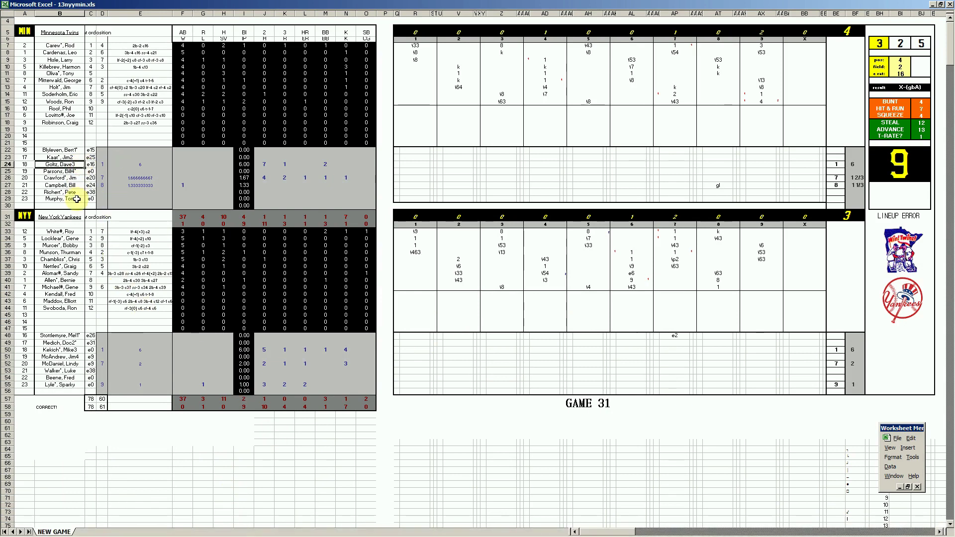